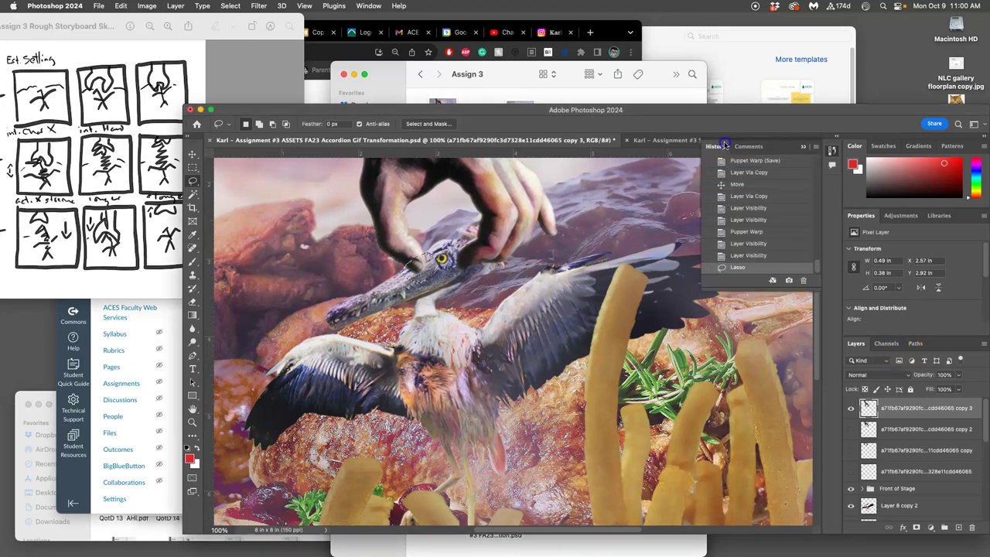
Step: In the STAGE file, toggle Layers 1–4 on and off to compare the hand positions
left_click(683, 142)
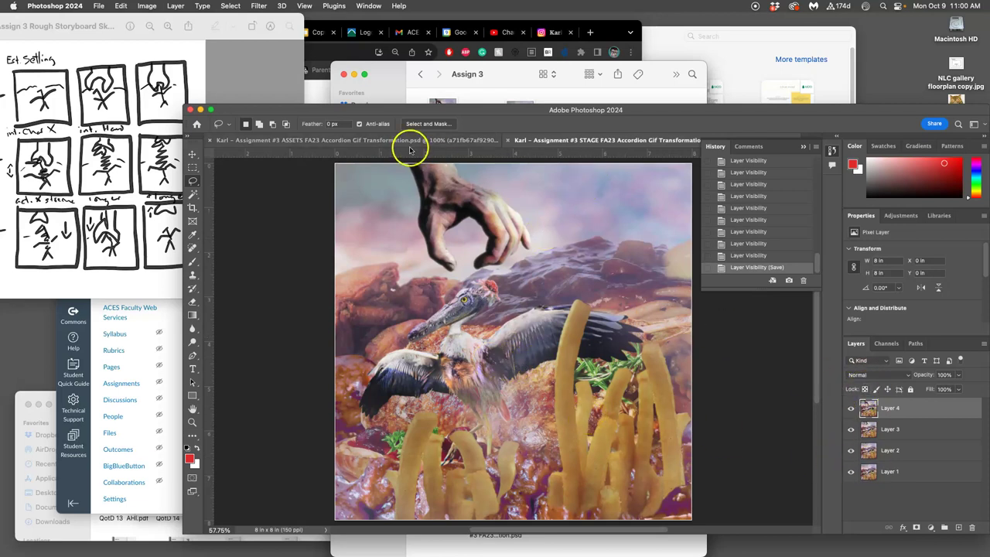
left_click(851, 407)
left_click_drag(851, 429, 849, 452)
left_click(849, 452)
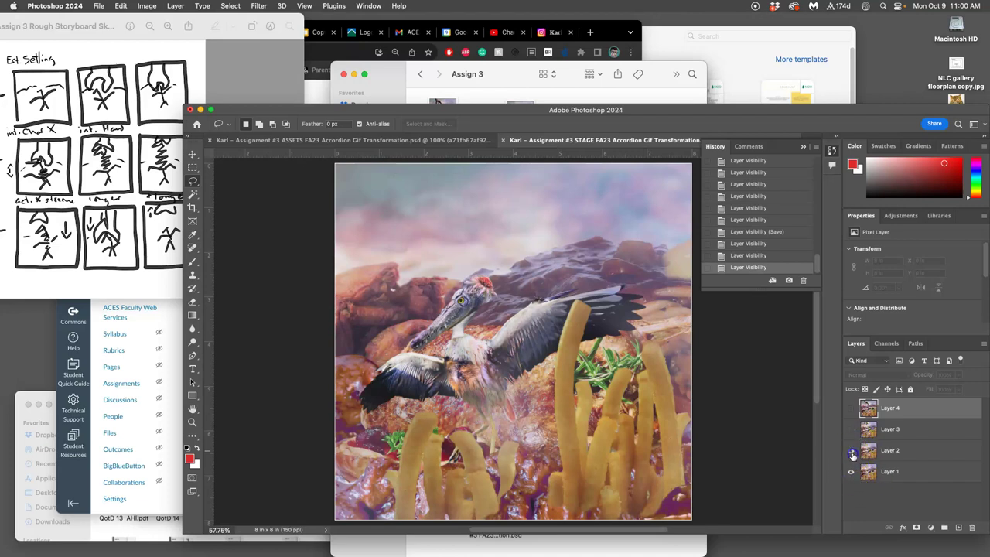
left_click(851, 450)
left_click(850, 429)
left_click(850, 428)
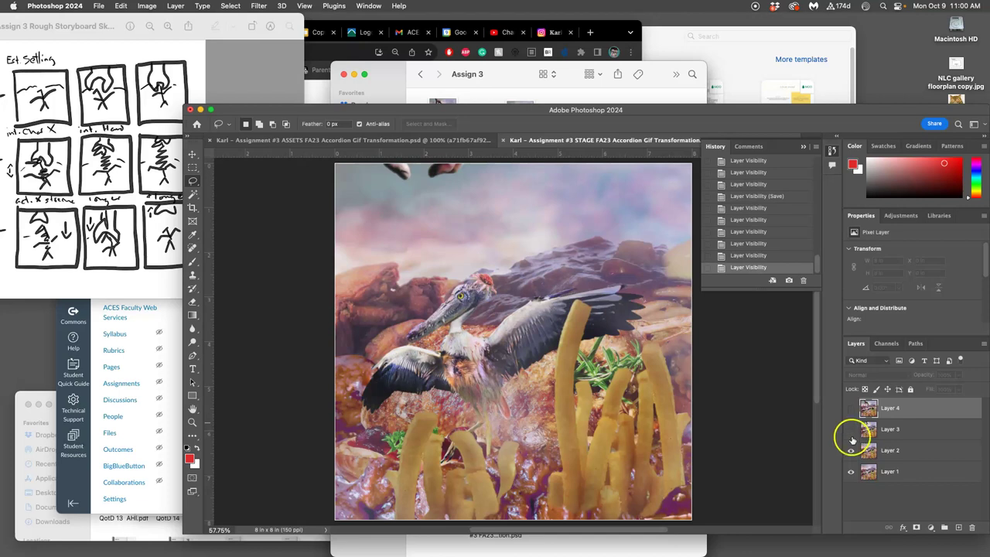
left_click(851, 441)
left_click(851, 431)
left_click(850, 410)
left_click(851, 411)
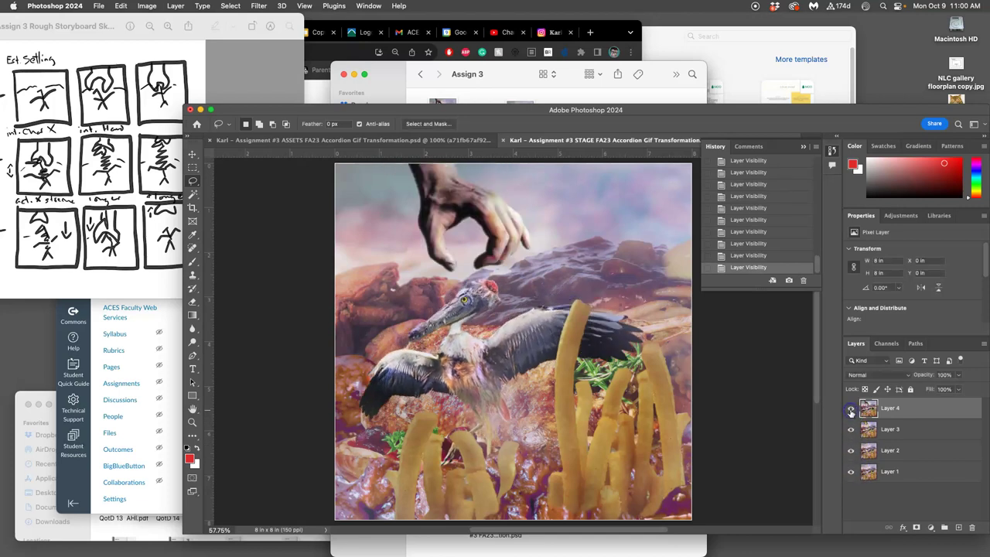
left_click(397, 140)
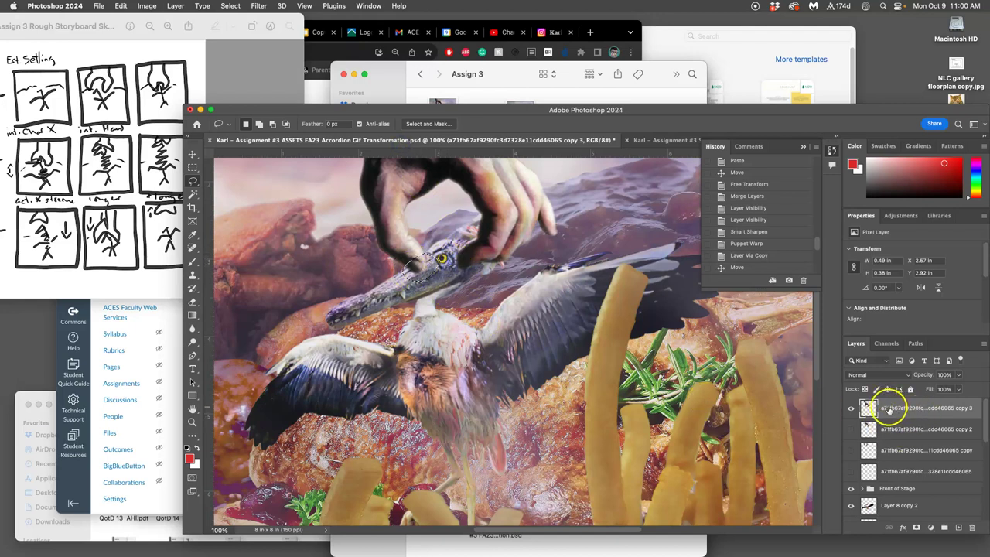
Step: Erase the lassoed patch over the bird's neck from the hand layer, then deselect
left_click(851, 410)
left_click(852, 409)
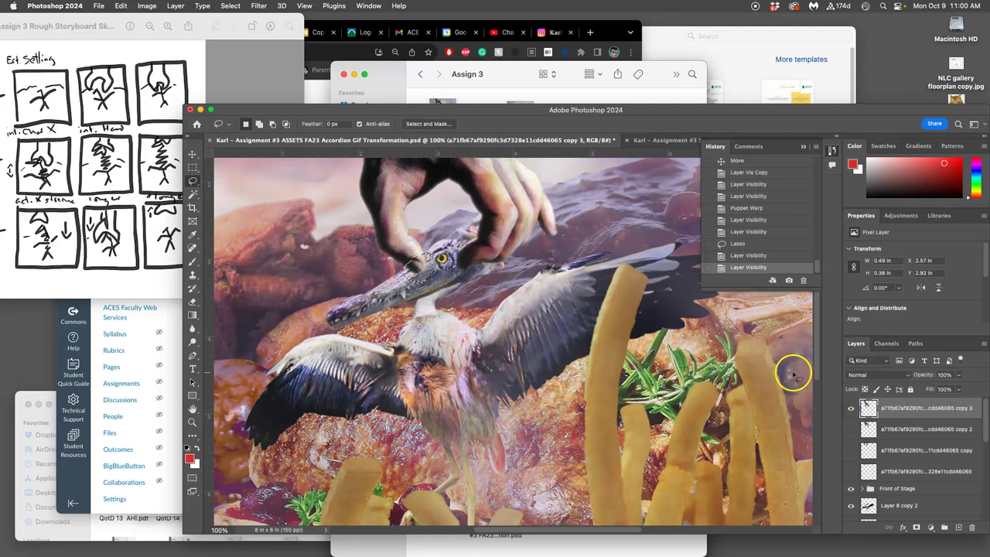
key("Delete")
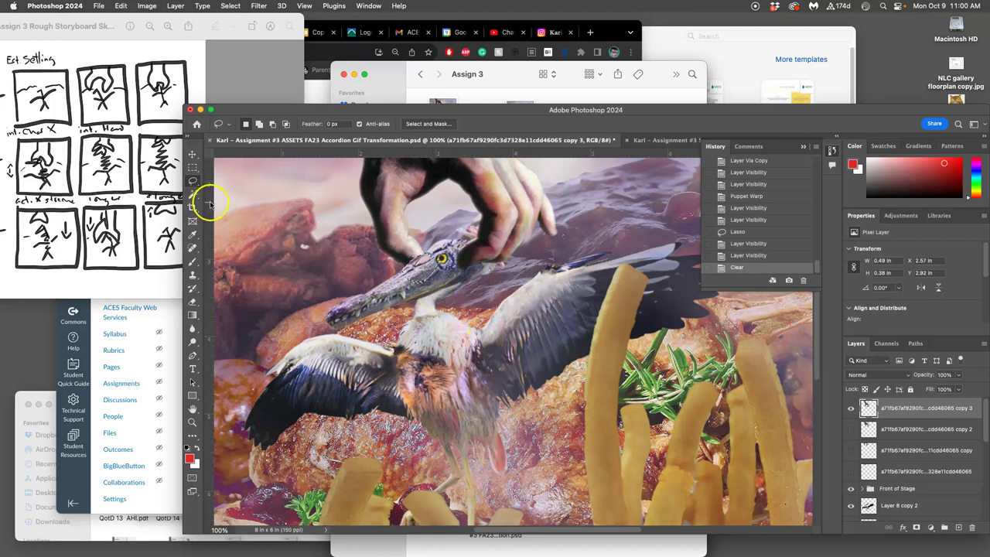
key("super+d")
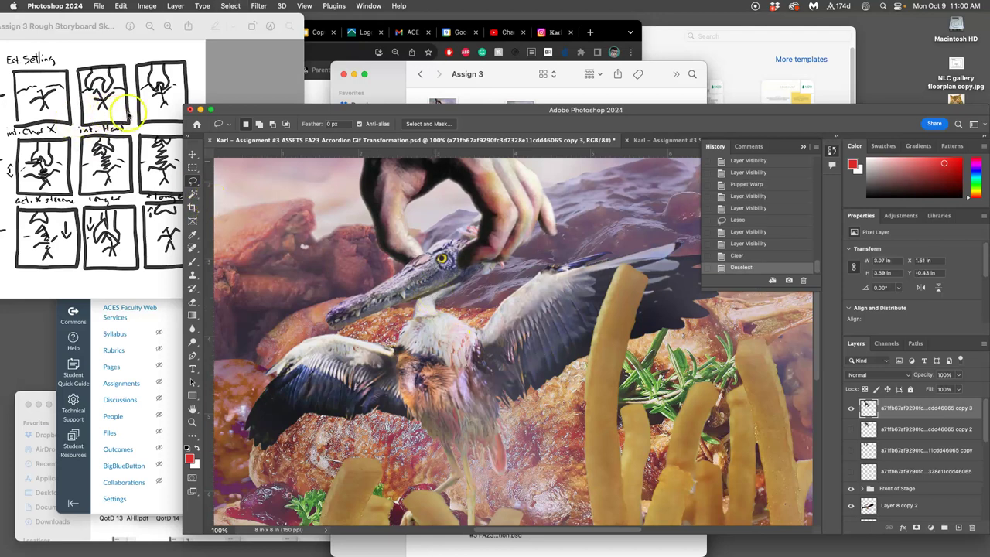
Step: Move the hand layer slightly down onto the bird's head, then zoom out
left_click(191, 154)
left_click(452, 223)
left_click_drag(399, 202, 402, 206)
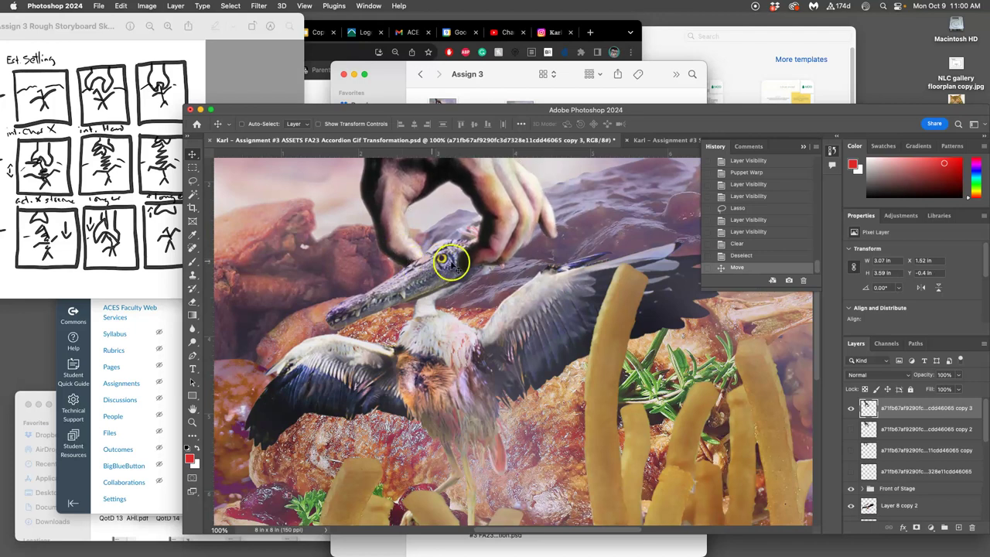
key("super+minus")
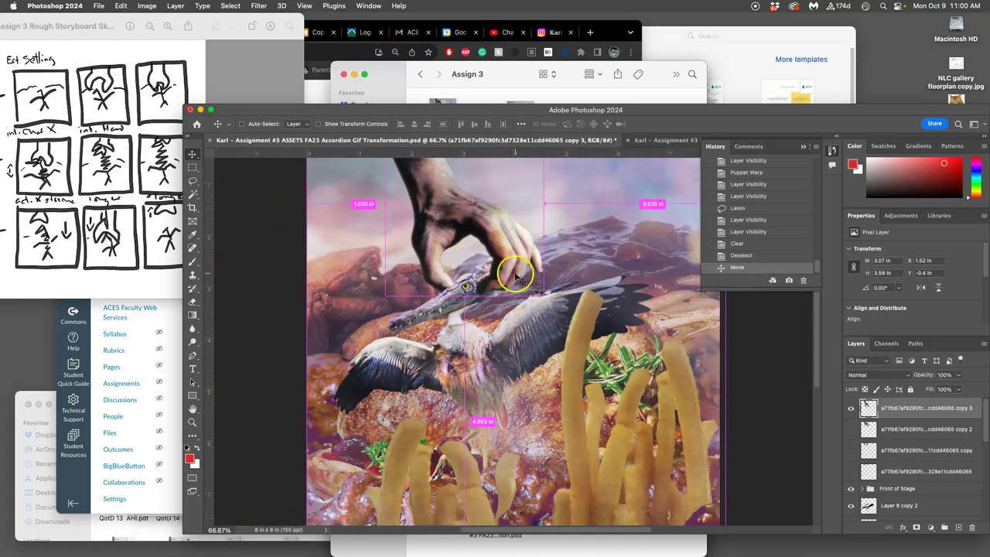
Step: Apply Smart Sharpen to the hand layer (copy 3)
left_click(257, 6)
left_click(279, 37)
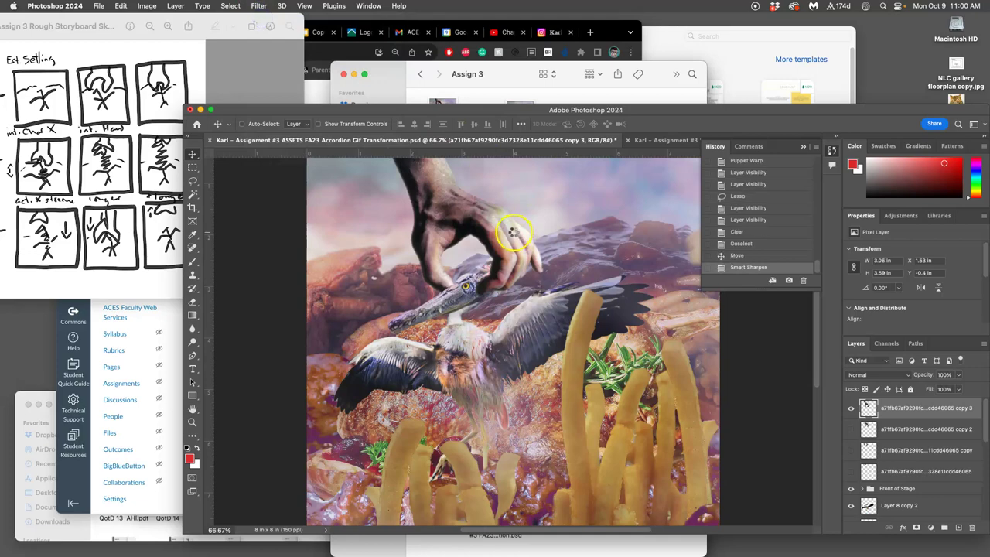
scroll(515, 240, "up", 5)
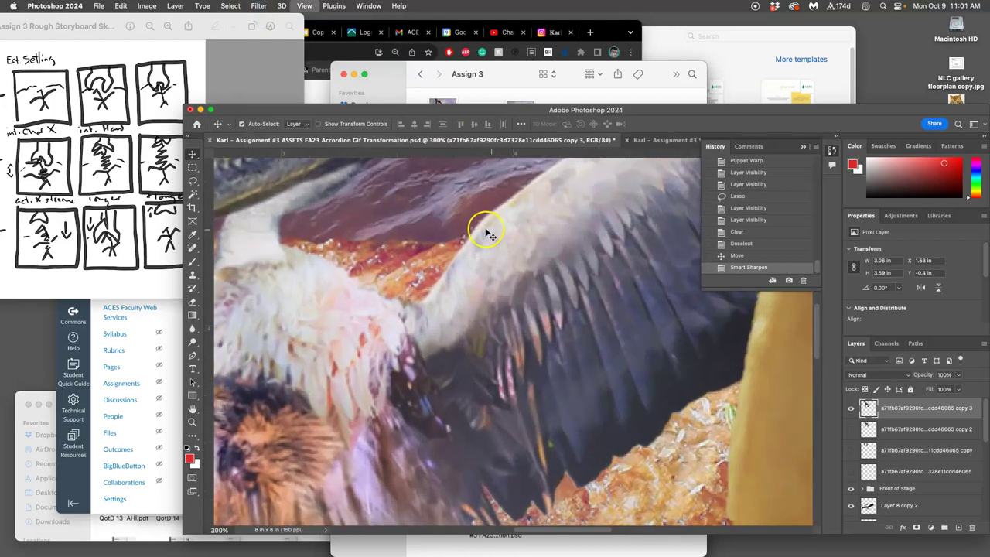
scroll(451, 223, "down", 5)
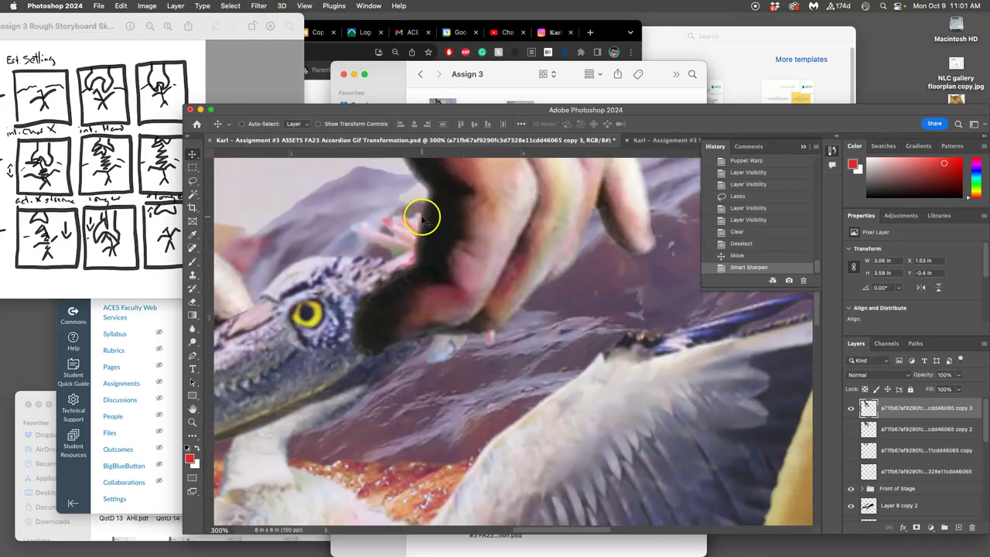
scroll(422, 221, "left", 3)
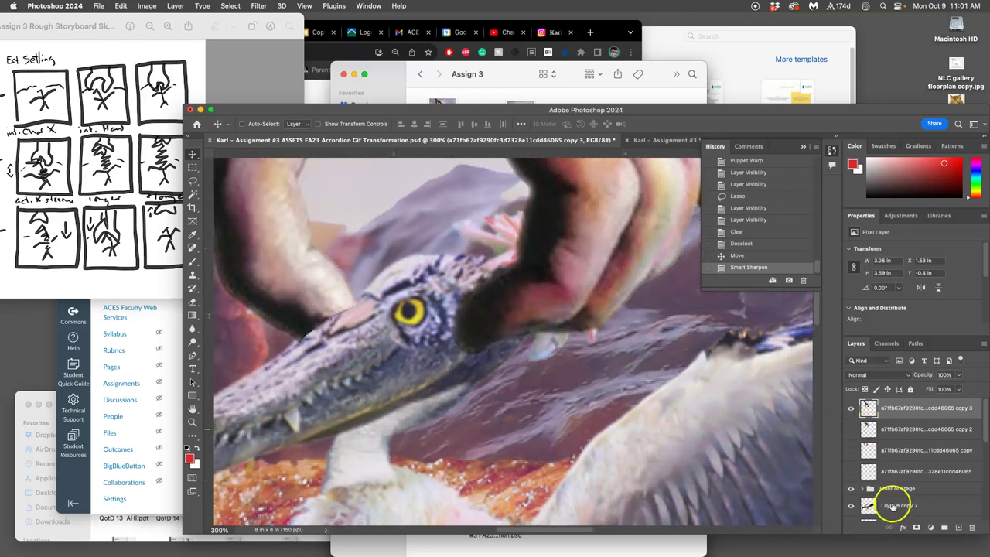
Step: Apply Smart Sharpen to Layer 8 copy 2, then fit the whole canvas on screen
left_click(893, 505)
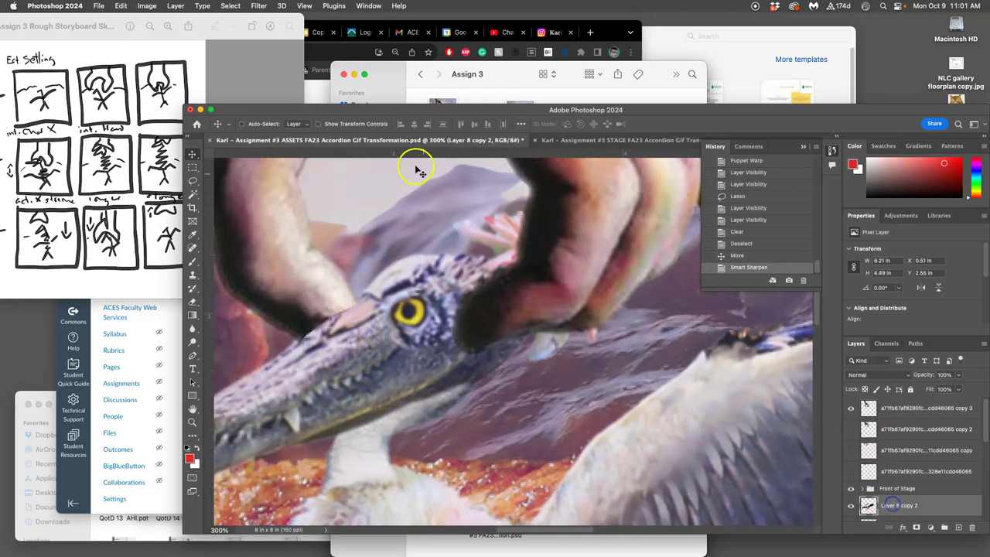
left_click(258, 6)
left_click(290, 13)
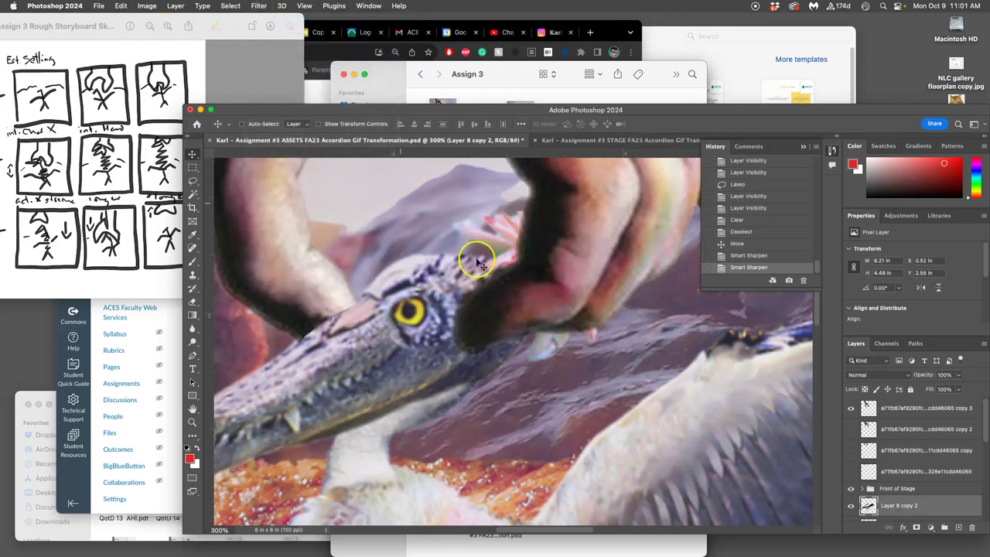
key("super+minus")
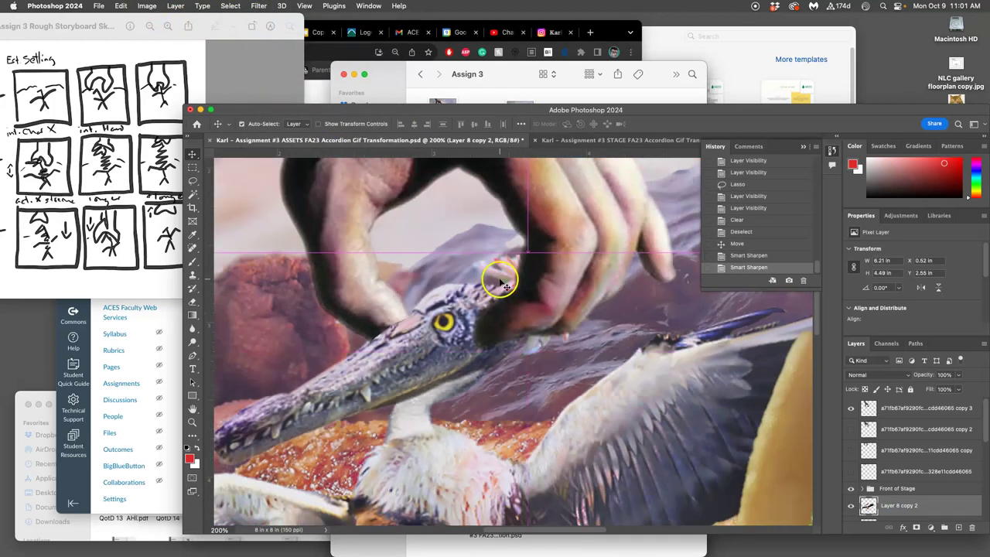
key("super+minus")
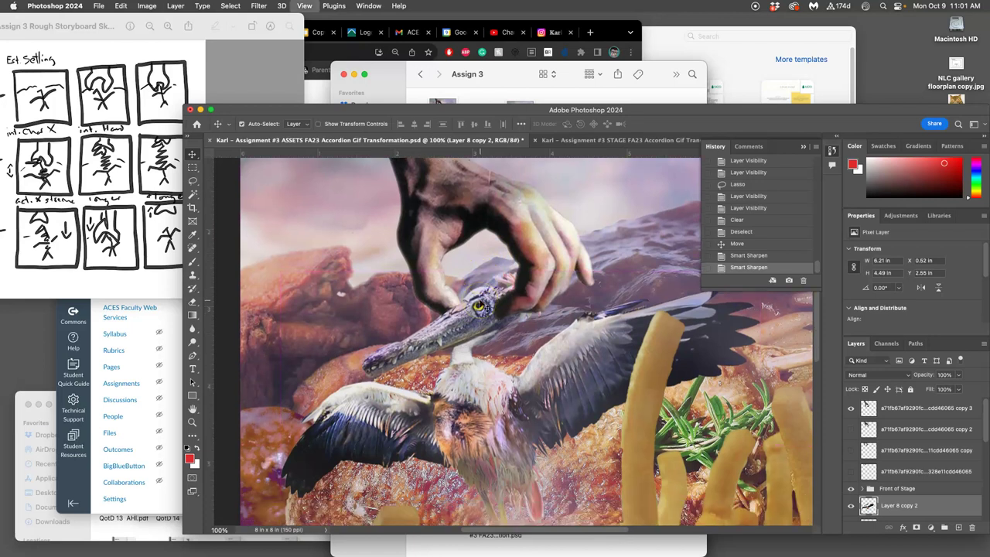
key("super+minus")
key("super+minus")
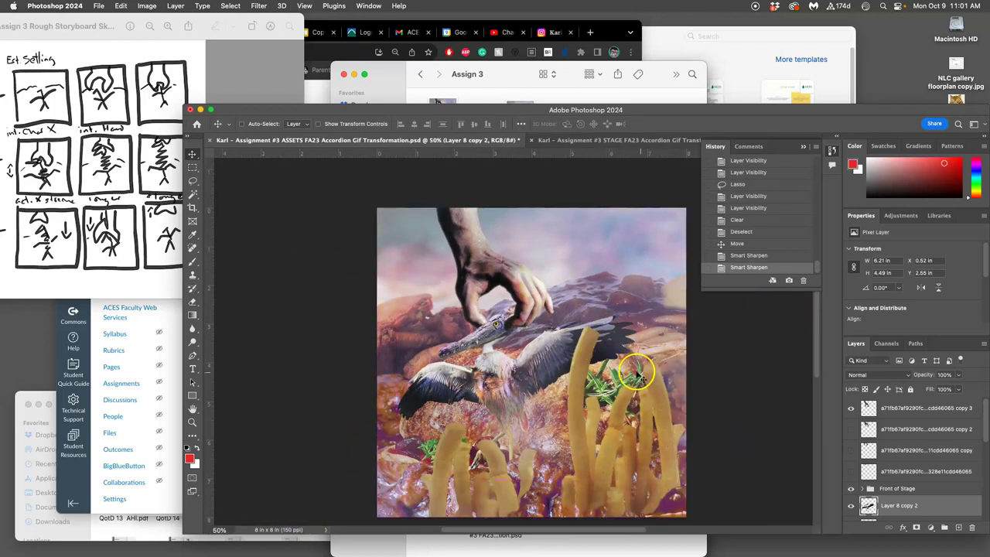
key("super+0")
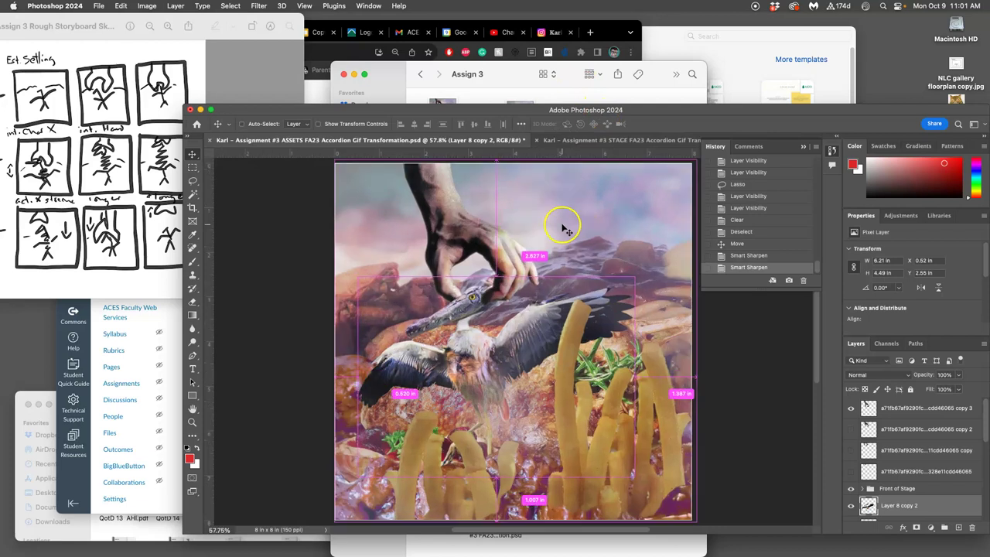
Step: Compare the ASSETS composite against the STAGE file and return to ASSETS
left_click(672, 142)
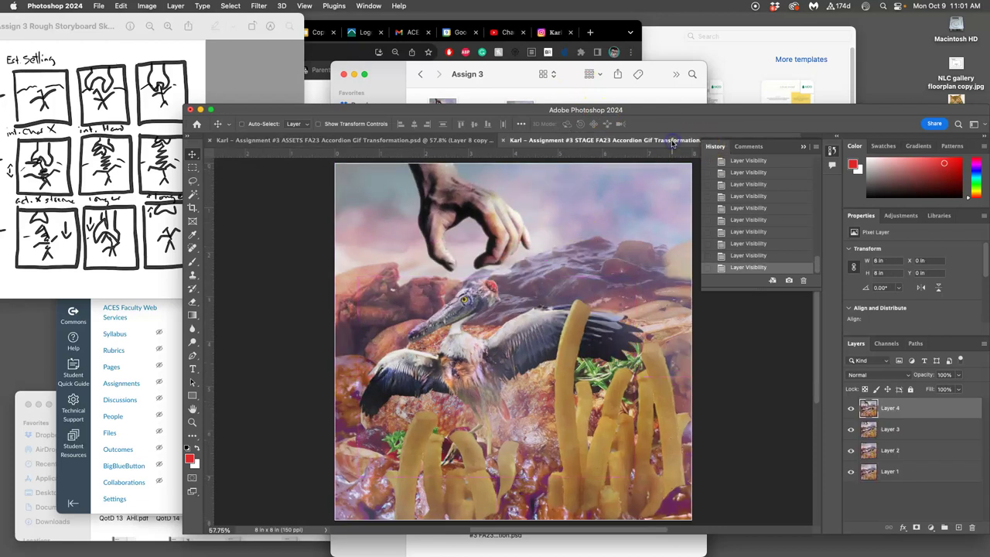
left_click(468, 144)
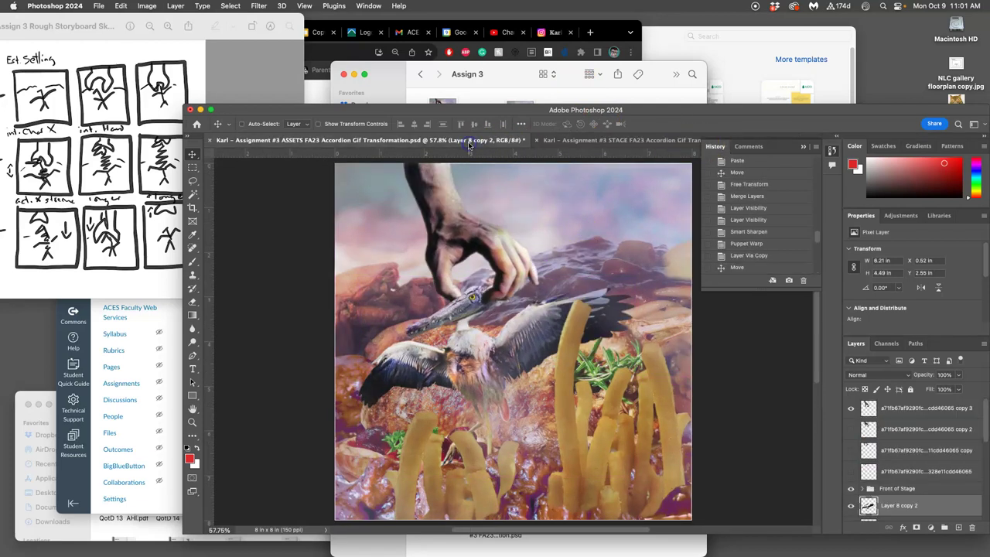
left_click(579, 144)
left_click(470, 143)
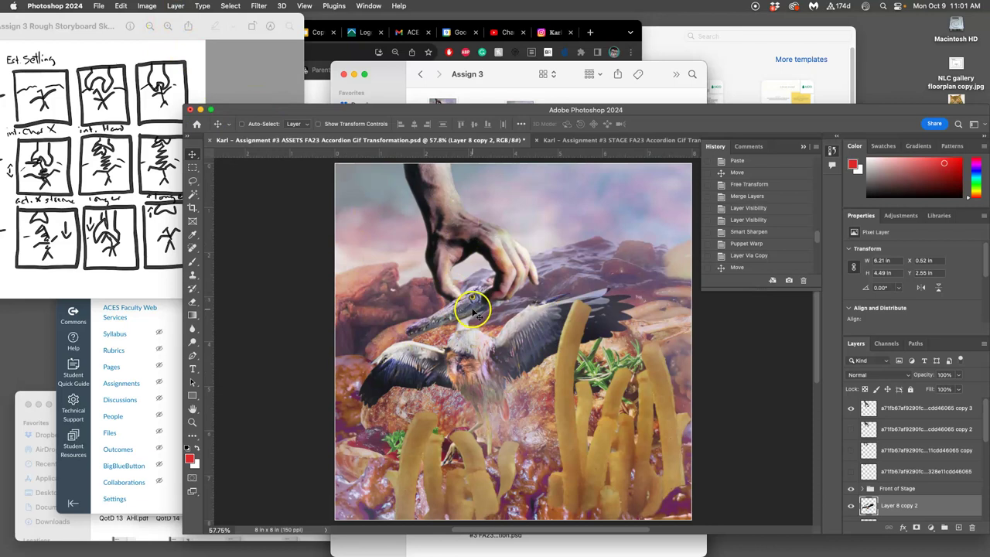
Step: Flatten the ASSETS image, discarding the hidden layers
left_click(176, 6)
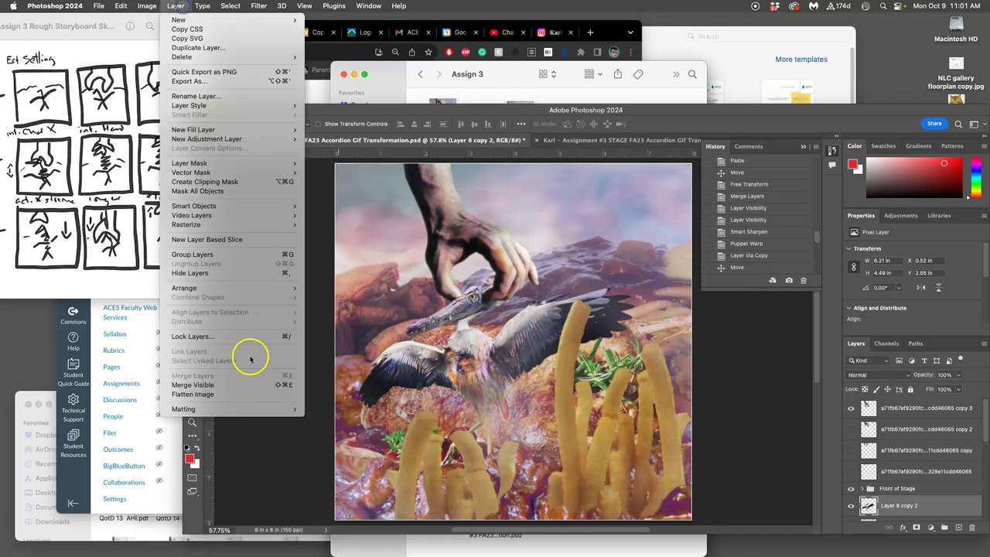
left_click(239, 393)
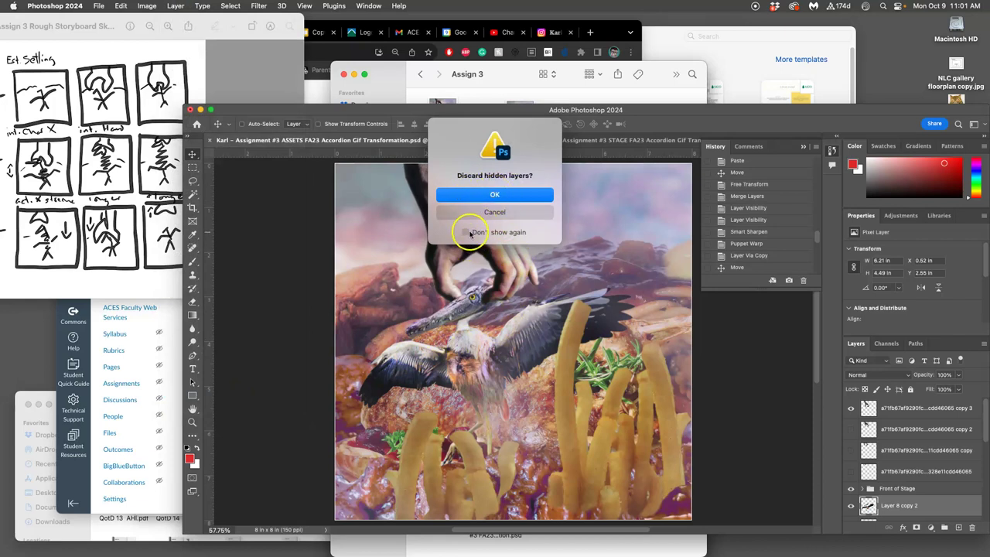
left_click(496, 195)
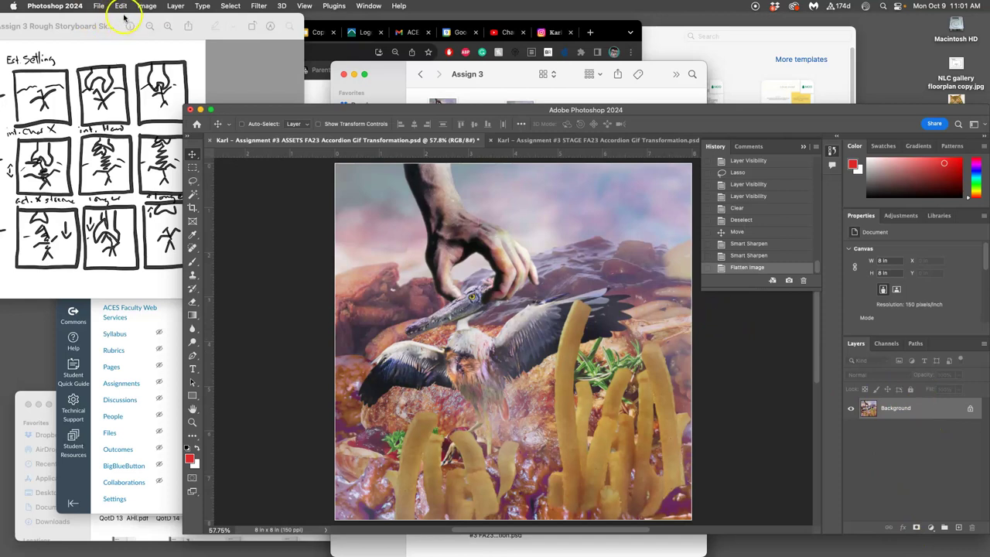
Step: Copy the whole flattened canvas, then revert history to the Smart Sharpen state
left_click(229, 5)
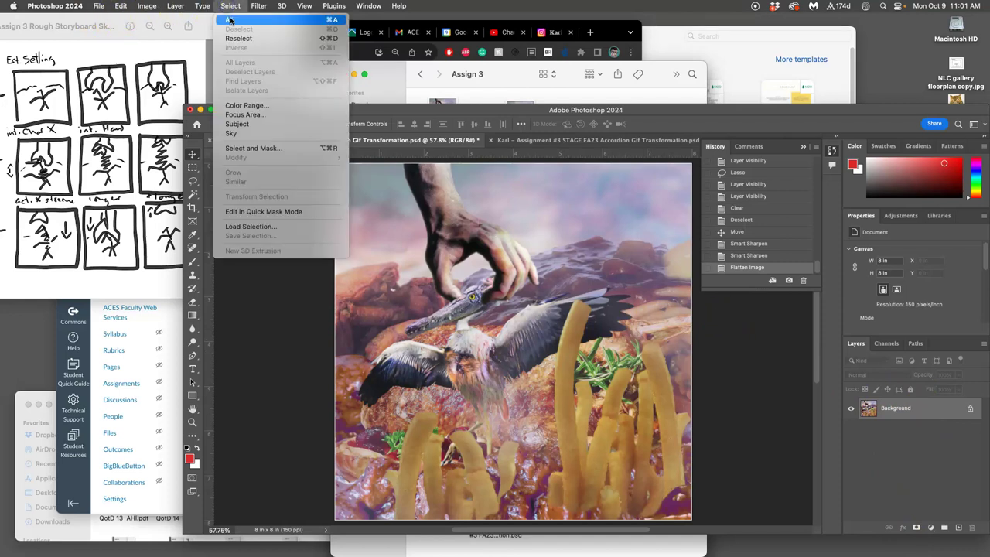
left_click(232, 19)
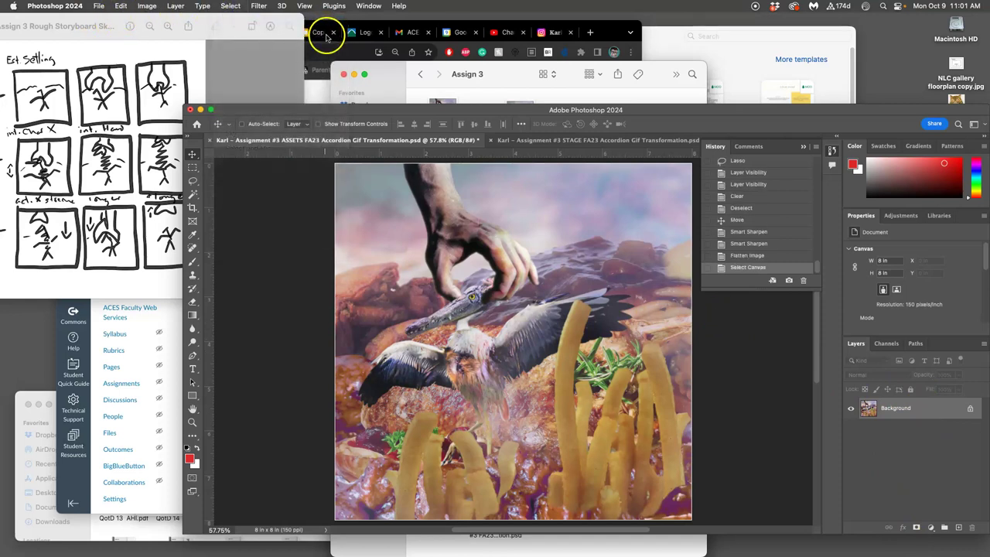
left_click(121, 5)
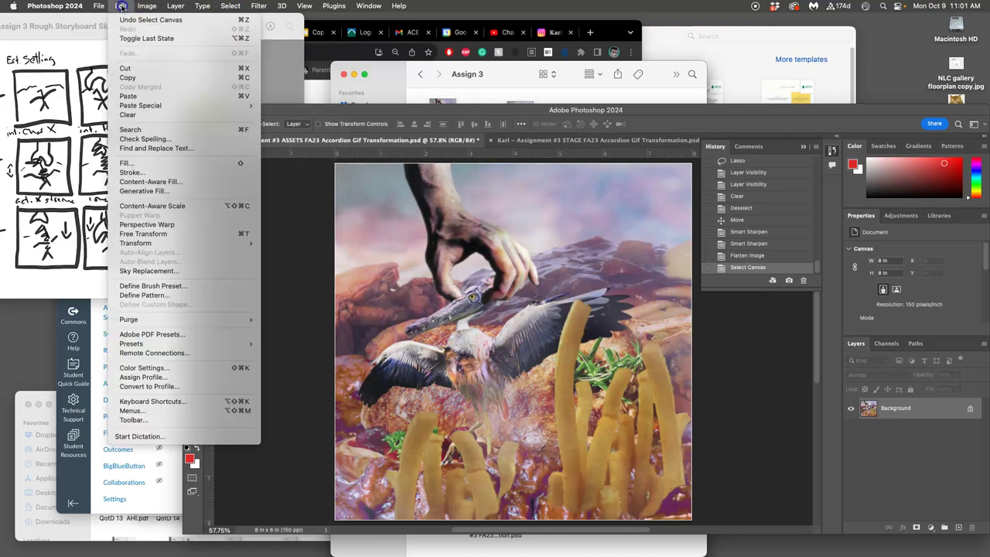
left_click(158, 81)
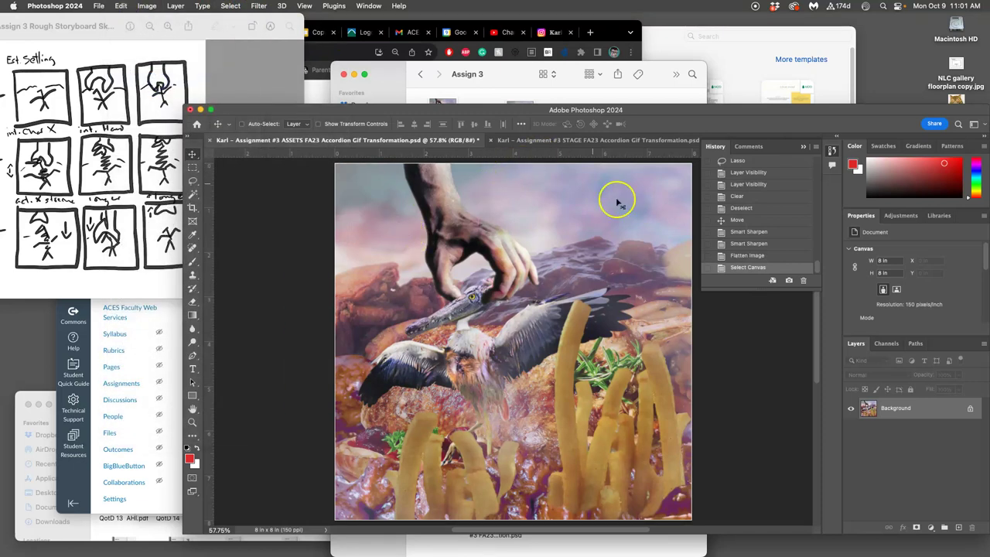
left_click(747, 244)
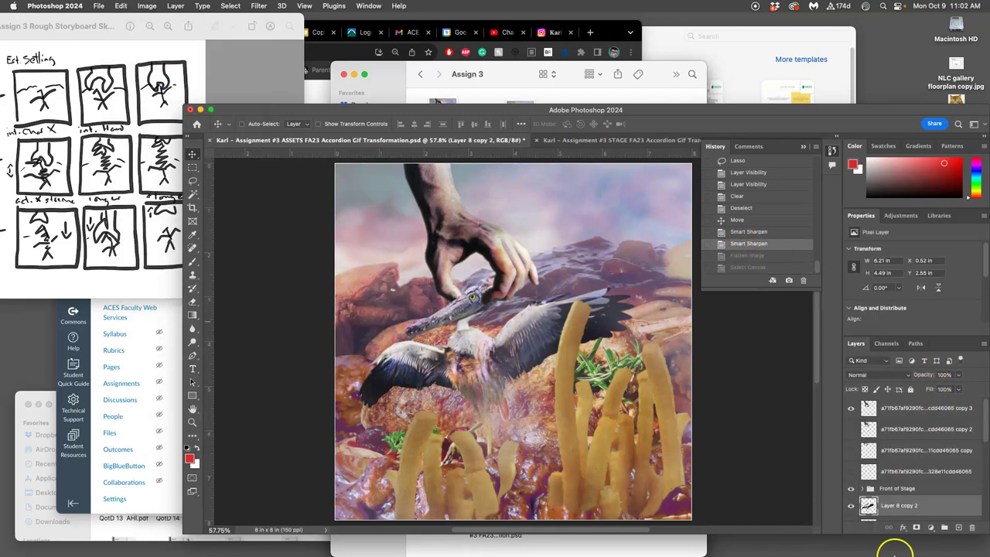
Step: Paste the copied composite into the STAGE file as Layer 5
left_click(620, 141)
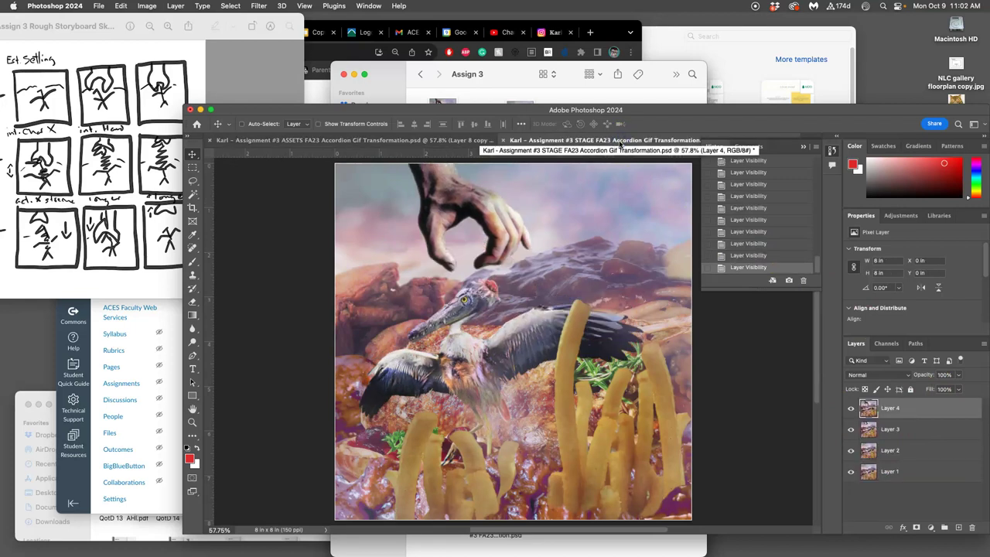
left_click(122, 6)
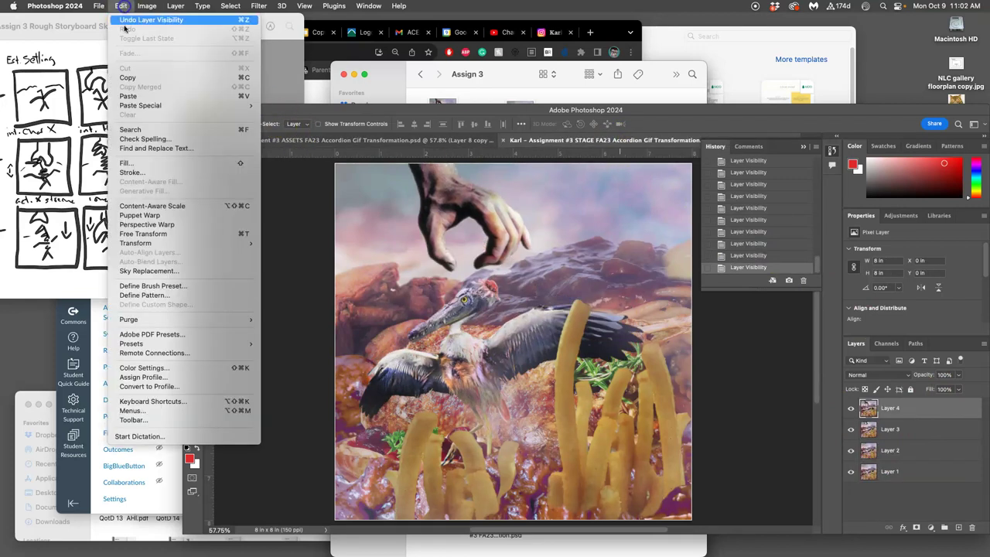
left_click(135, 93)
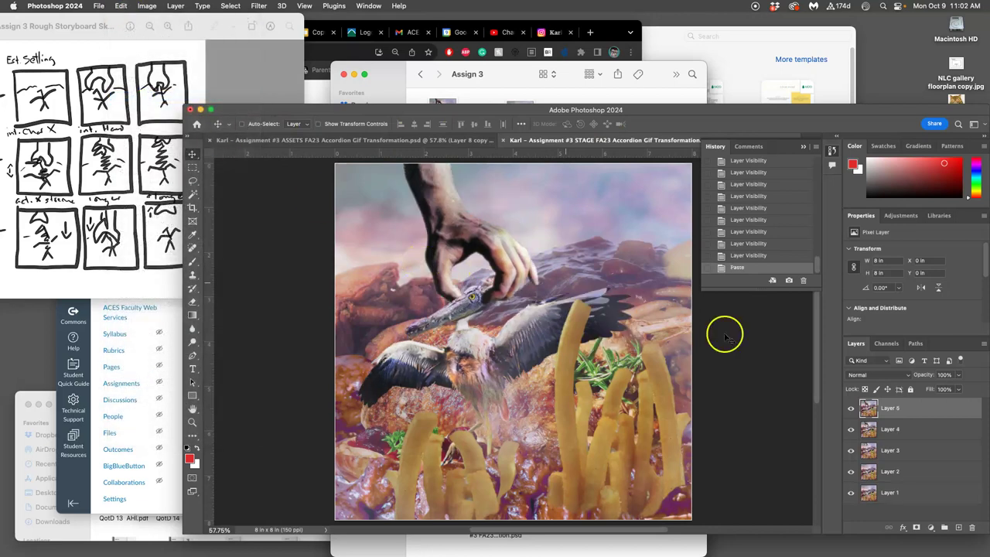
Step: Hide Layers 5 through 2, then show them again to compare the frames
left_click(851, 408)
left_click(851, 429)
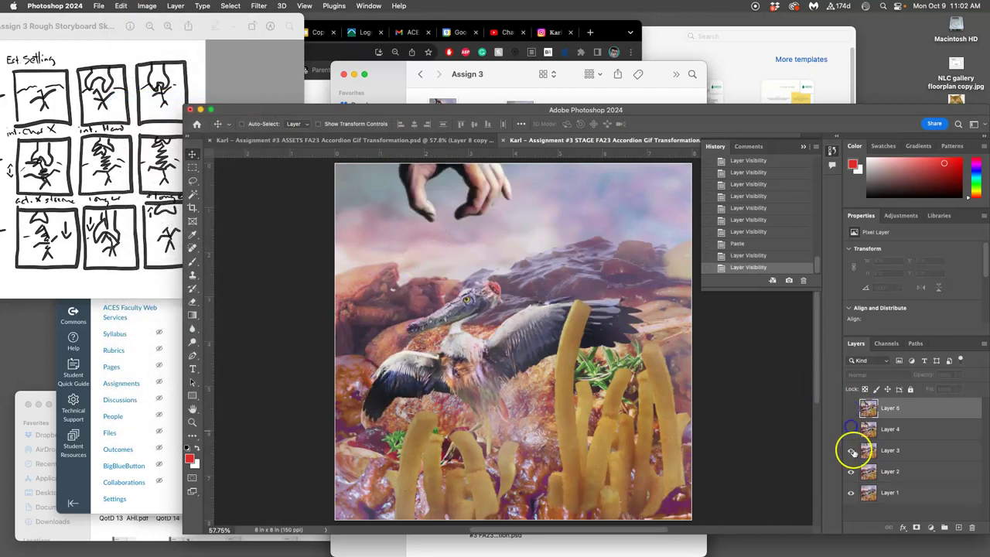
left_click(851, 450)
left_click(850, 471)
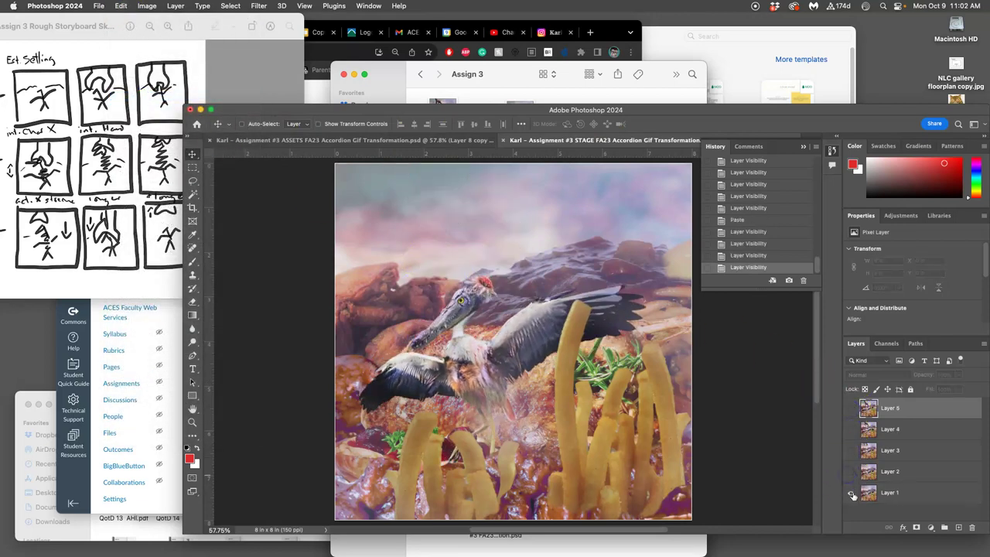
left_click(851, 471)
left_click(850, 451)
left_click(851, 428)
left_click(851, 408)
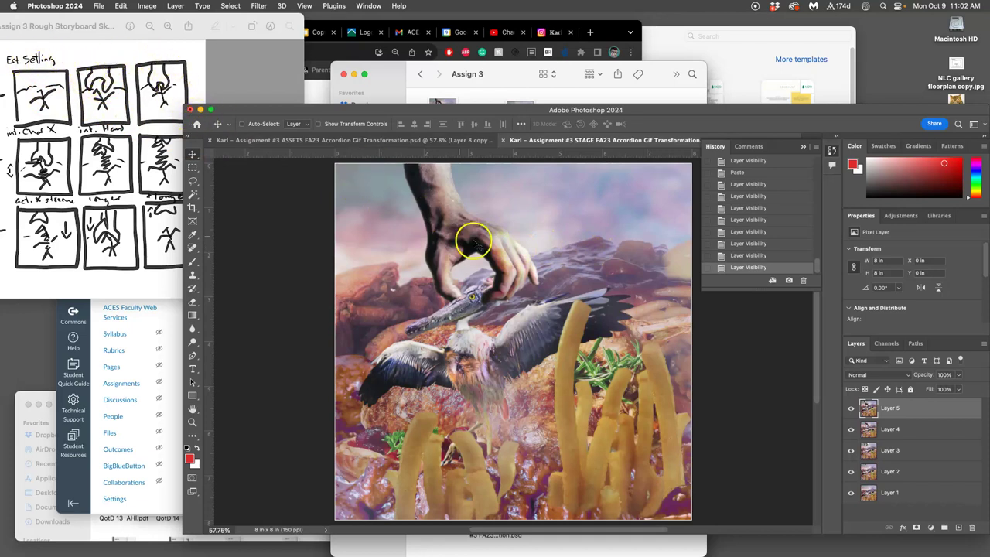
left_click(396, 141)
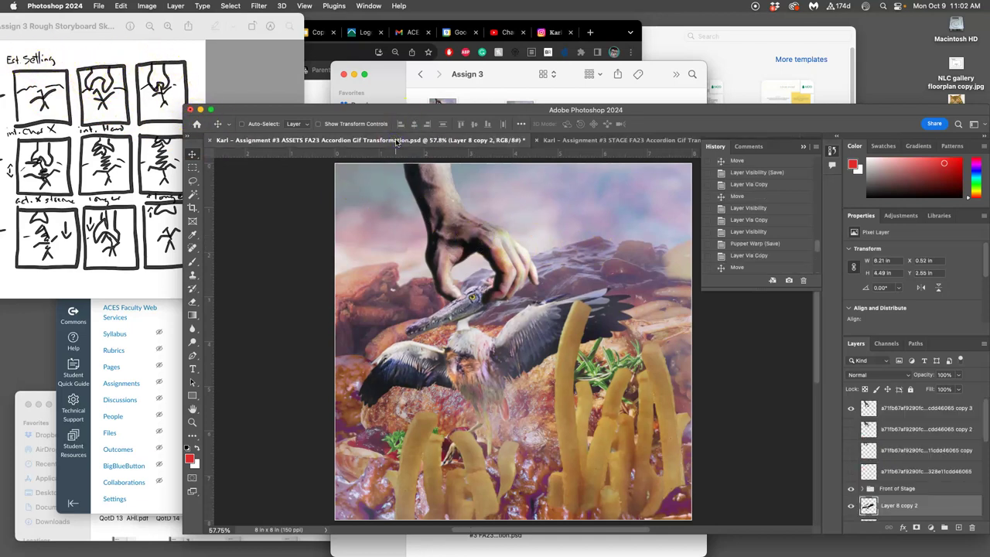
left_click(609, 142)
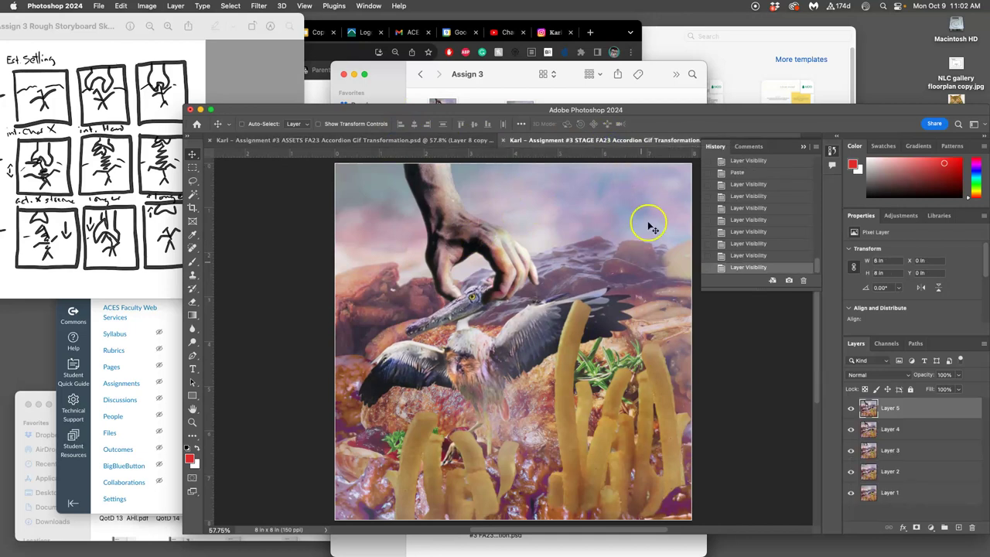
left_click_drag(668, 103, 667, 77)
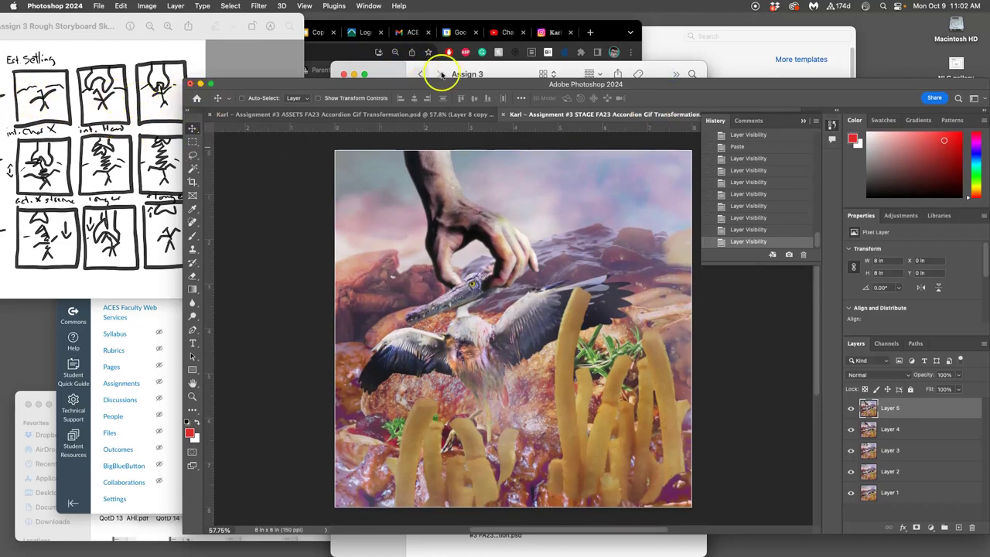
Step: Open the Timeline panel and convert the video timeline to a frame animation
left_click(369, 6)
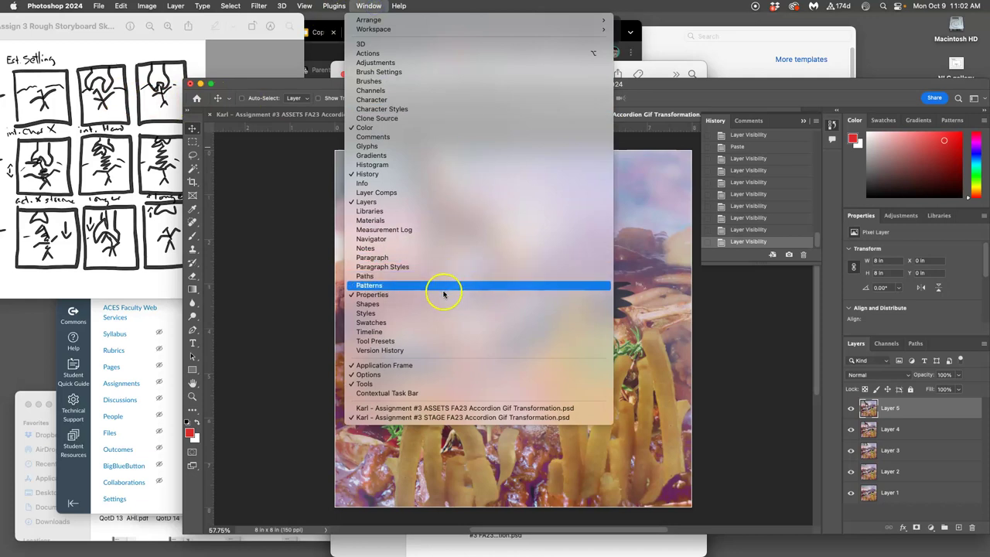
left_click(427, 331)
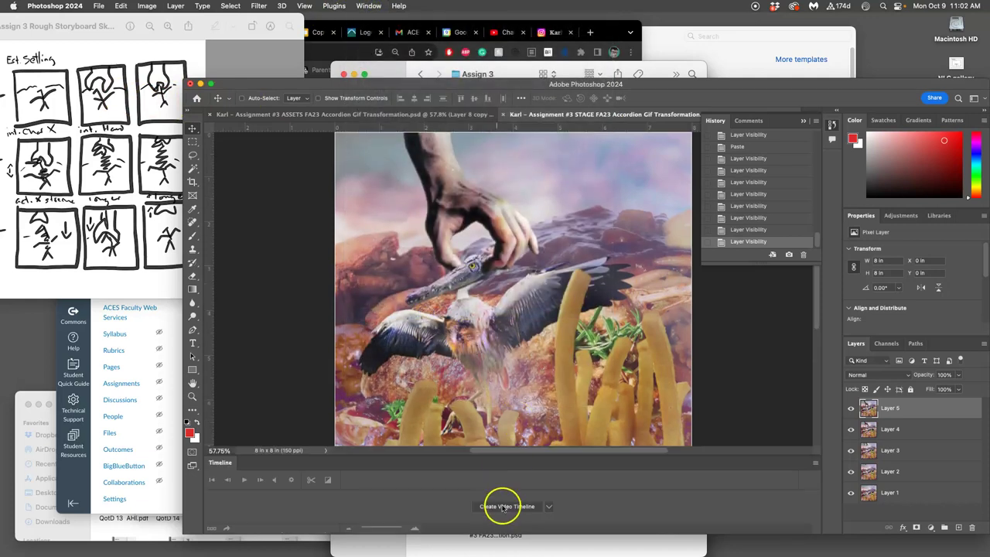
left_click(505, 508)
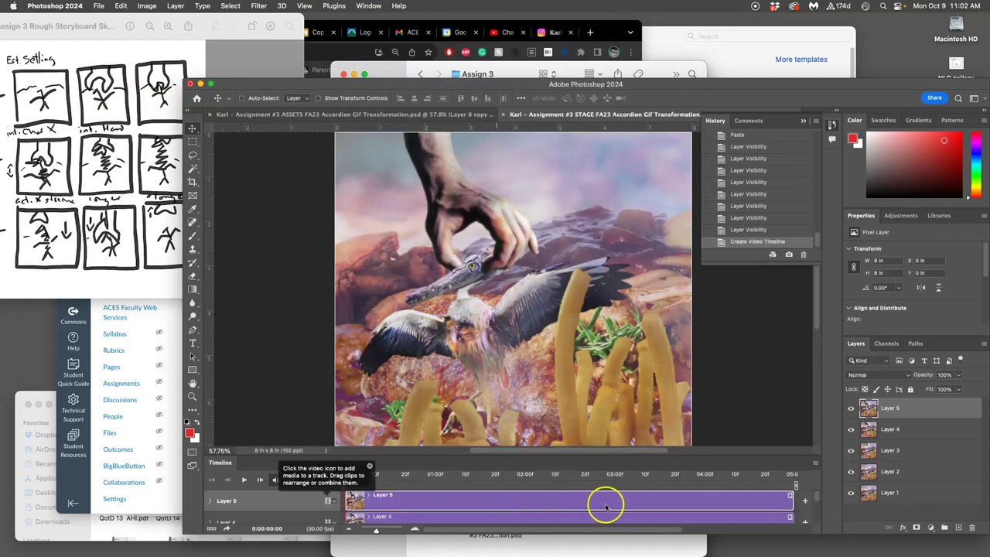
left_click(211, 529)
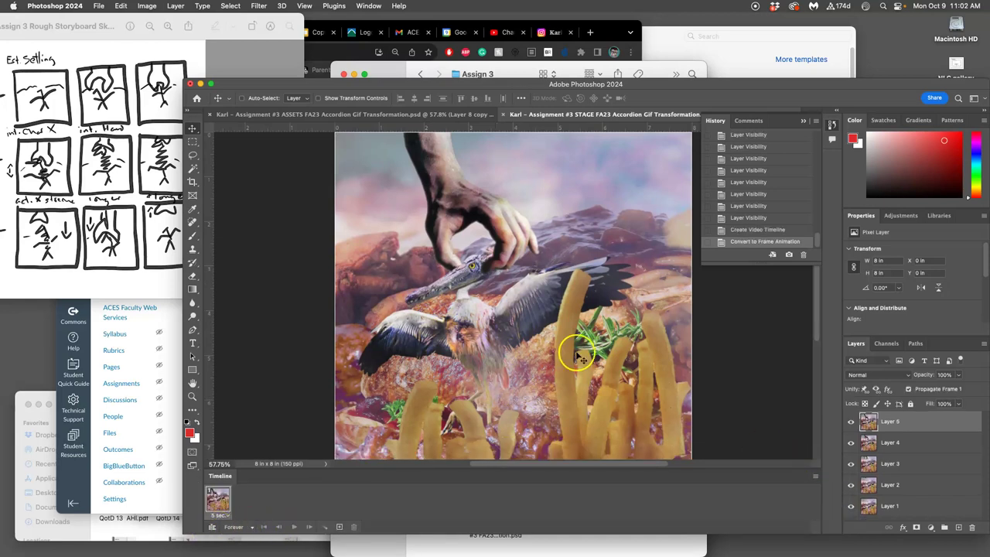
left_click(369, 6)
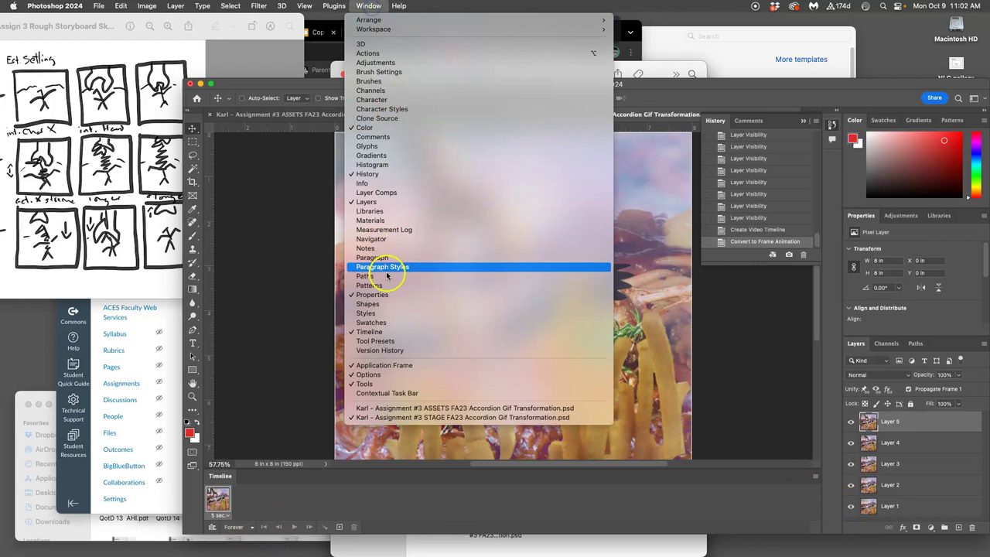
left_click(377, 331)
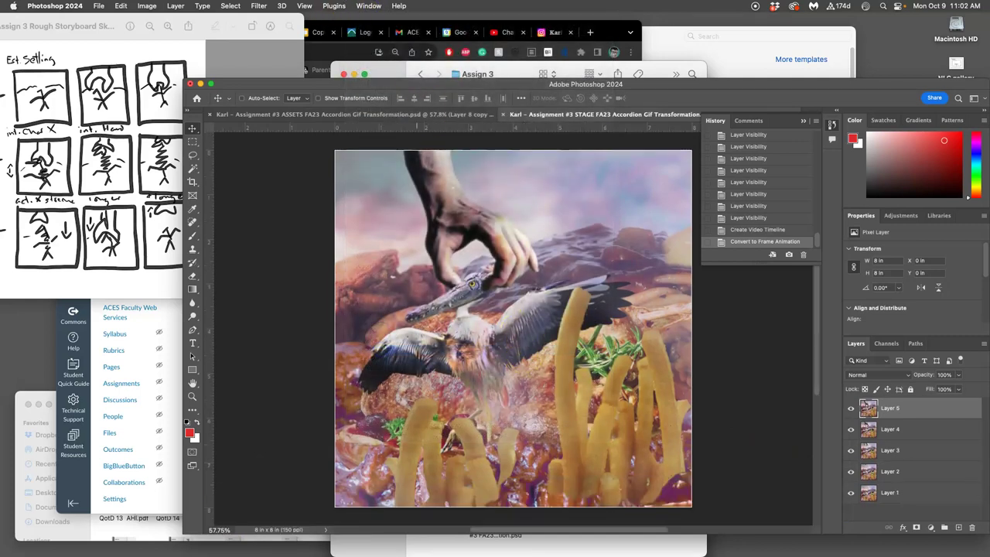
left_click(369, 6)
left_click(372, 333)
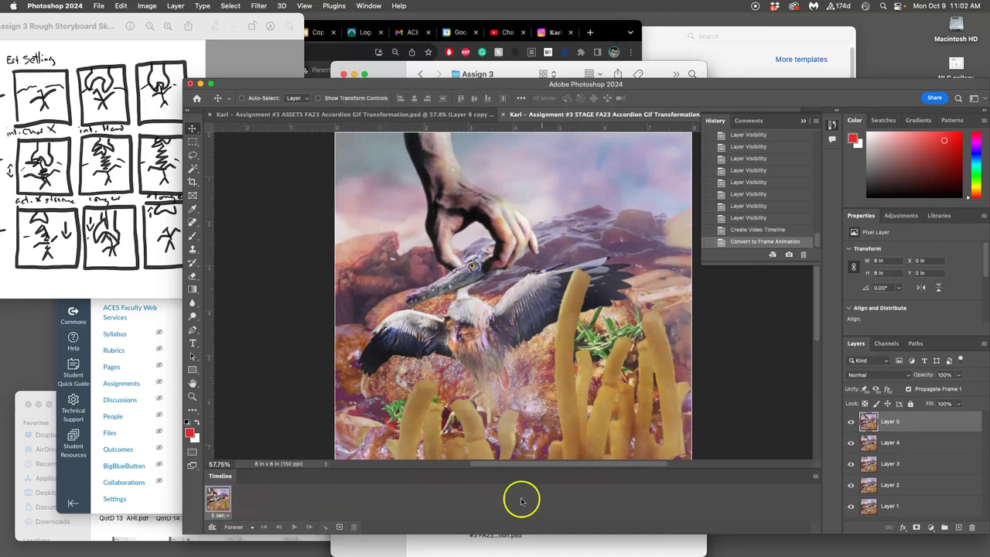
Step: Make frames from layers, then set all five frames to a 0.3-second delay
left_click(816, 479)
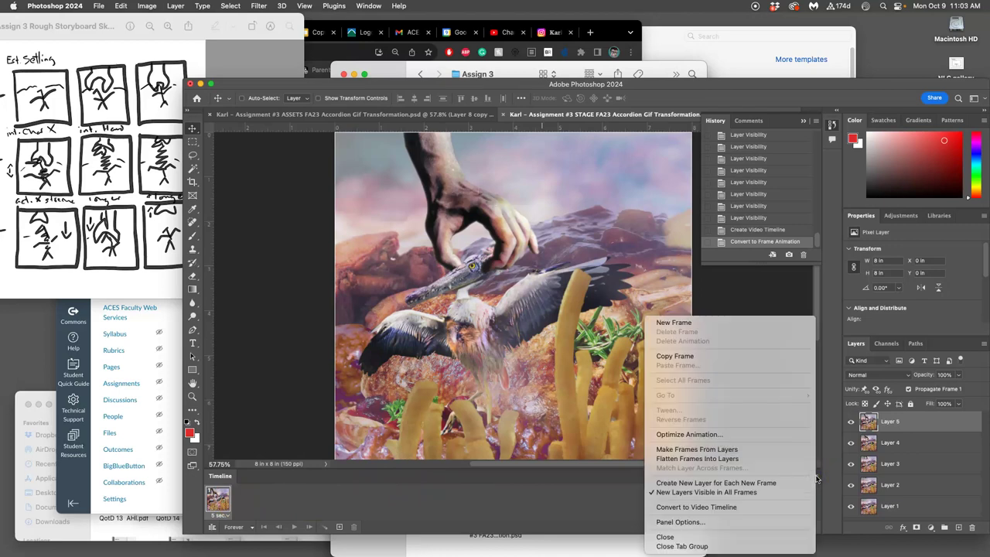
left_click(725, 451)
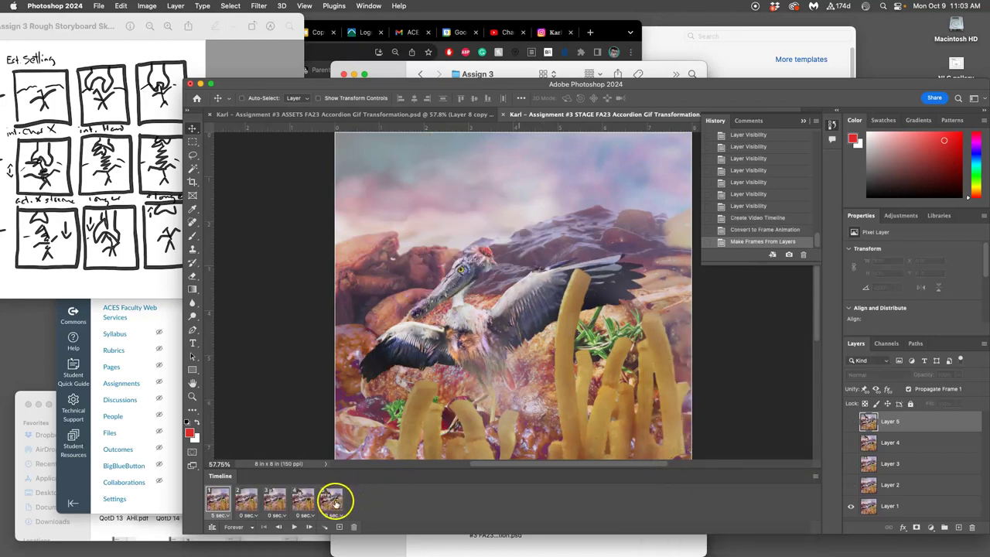
left_click(250, 502)
left_click(331, 505)
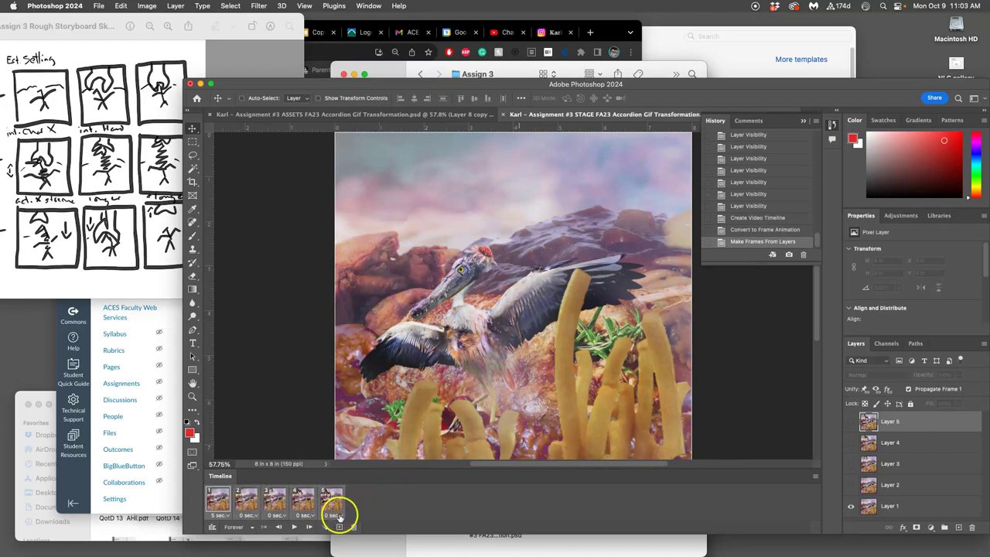
left_click(335, 515)
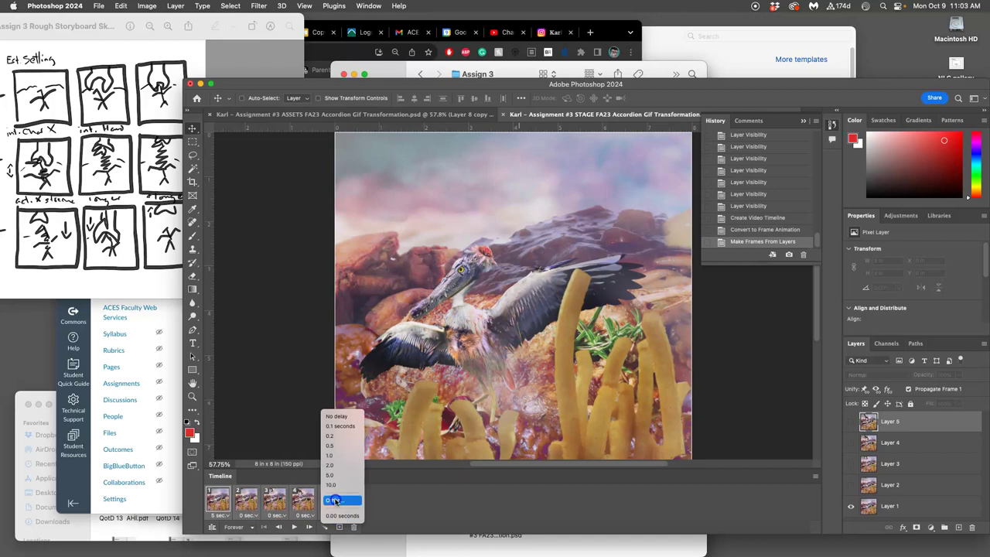
left_click(334, 500)
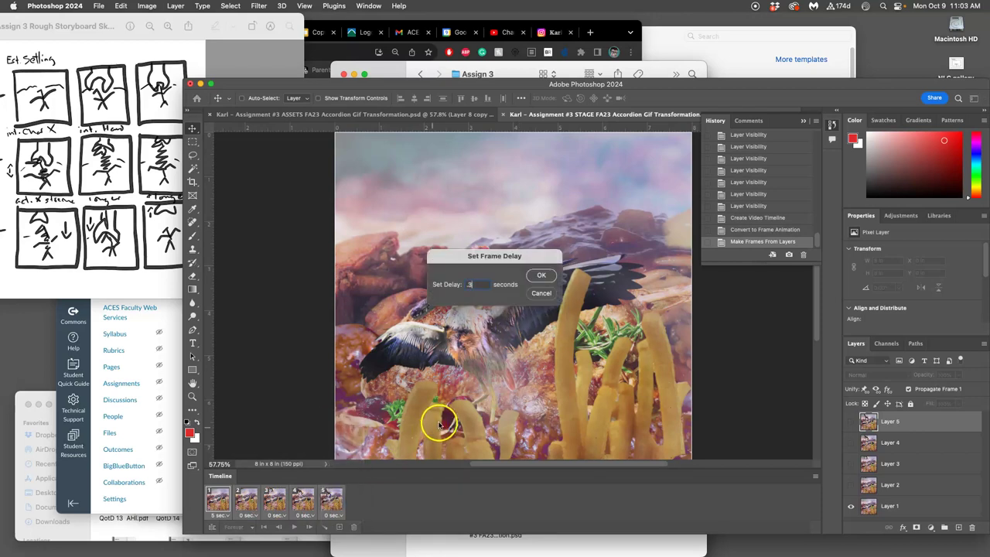
left_click(543, 276)
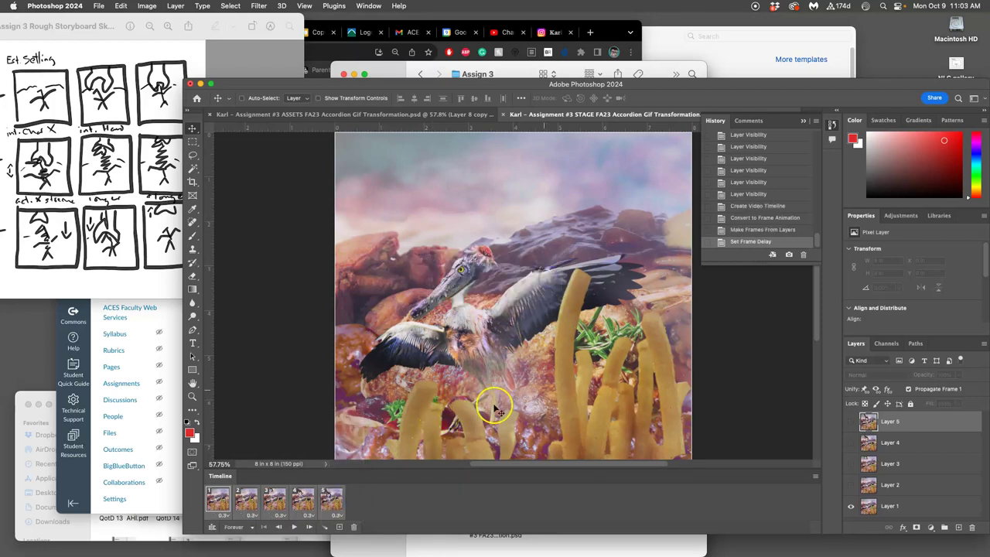
Step: Play and stop the animation preview, then delete the selected frames with the Timeline trash
left_click(294, 528)
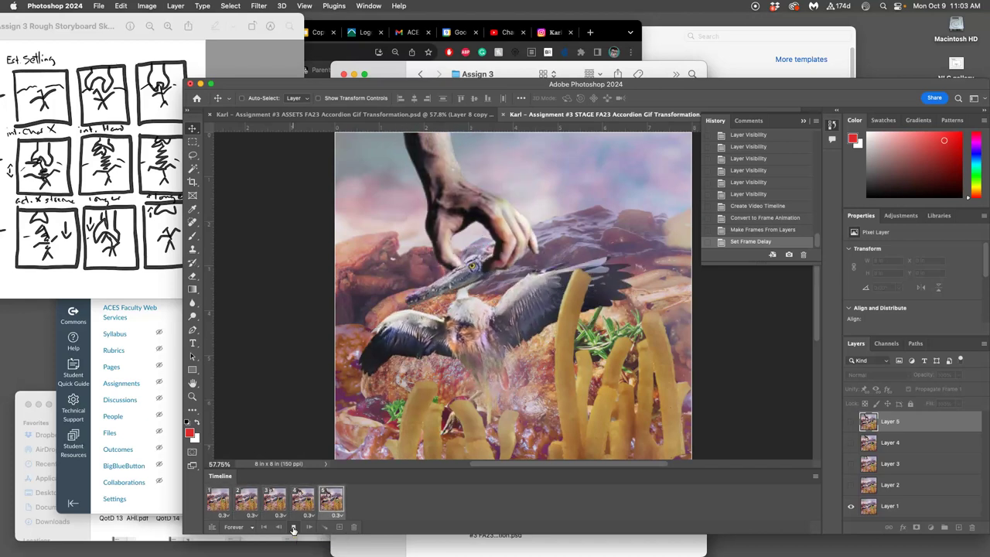
left_click(294, 527)
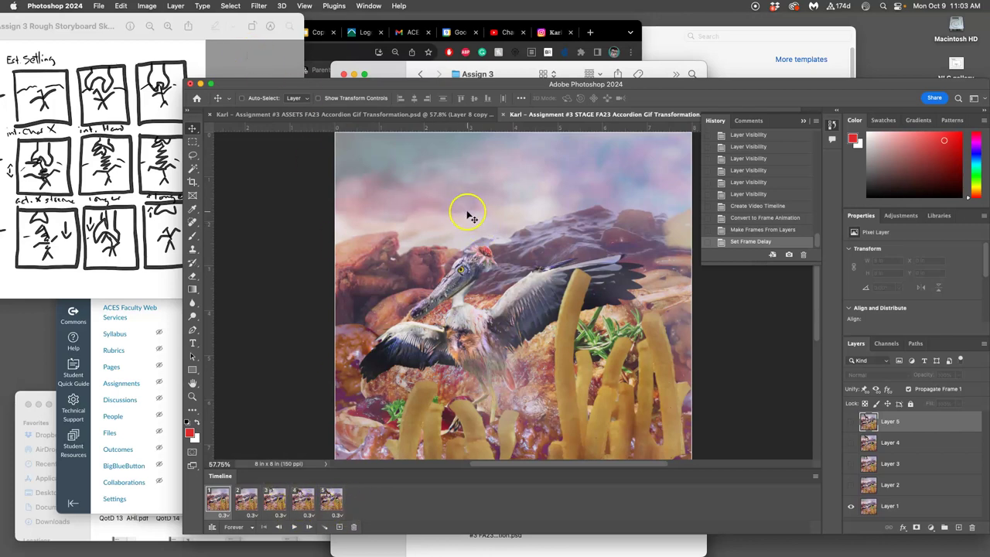
left_click(332, 498)
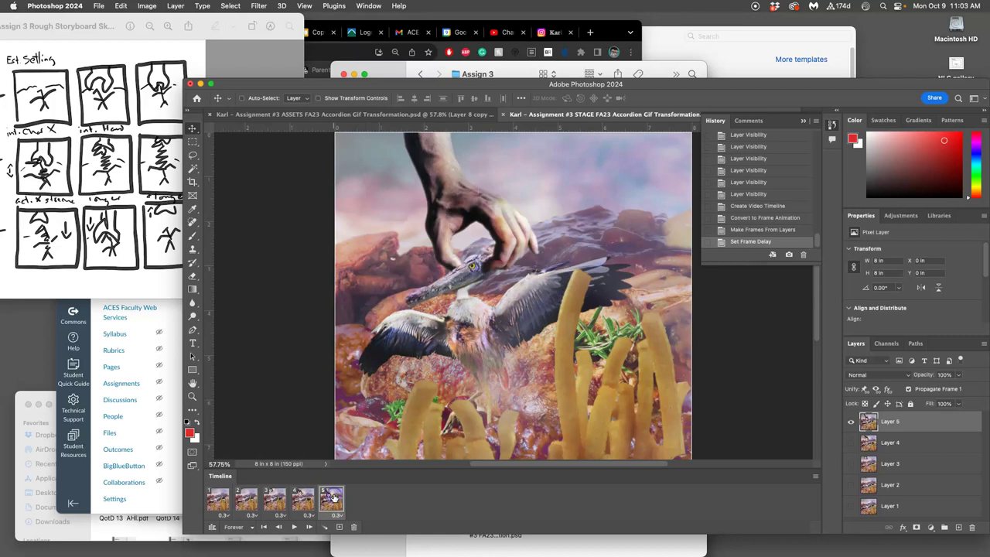
left_click(224, 497)
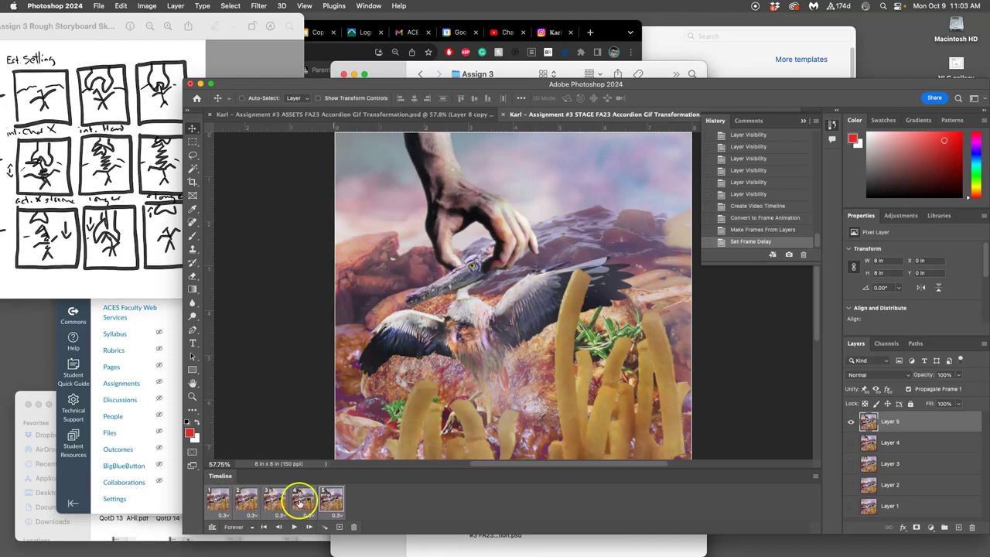
left_click_drag(331, 499, 354, 527)
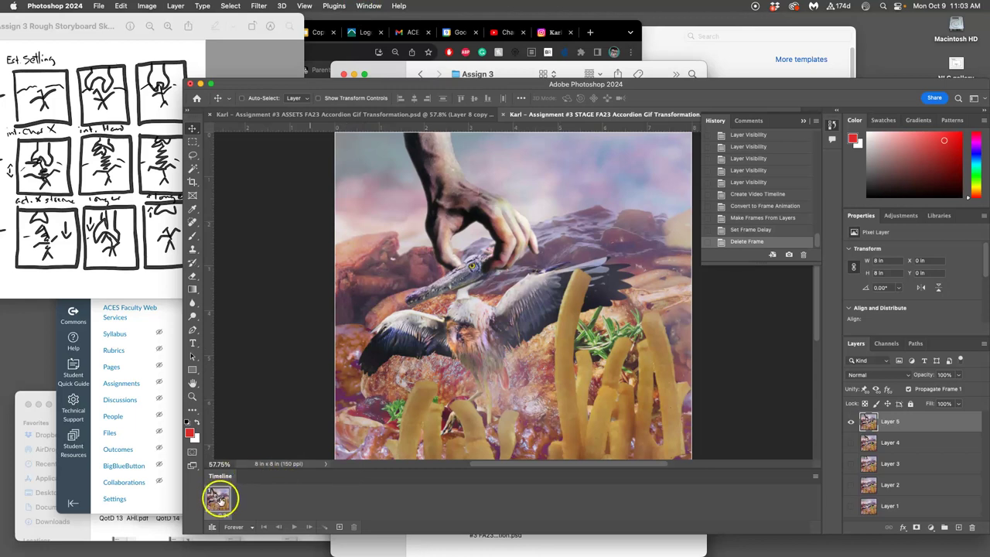
Step: Hide Layers 5 down to 2 in turn to view each frame, ending on Layer 1
left_click(363, 6)
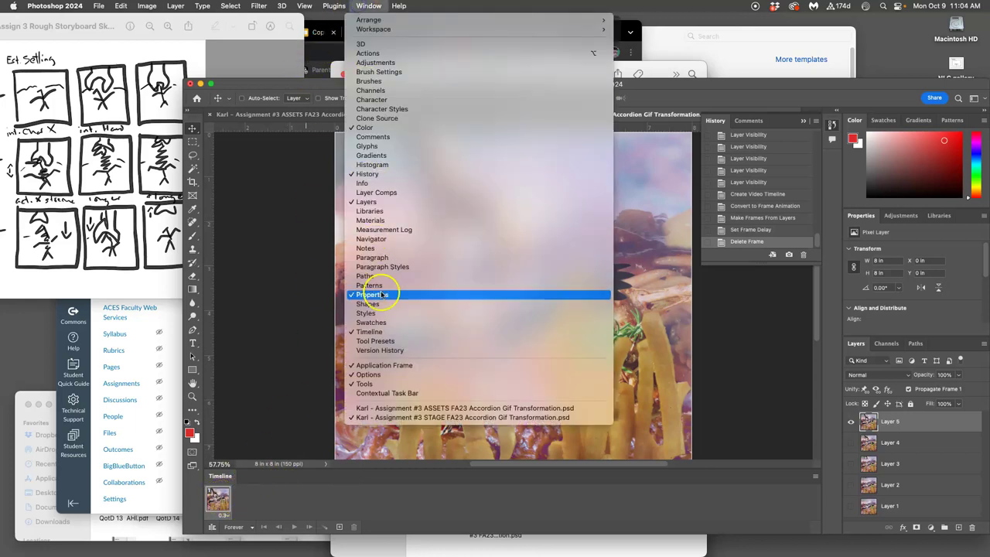
left_click(370, 338)
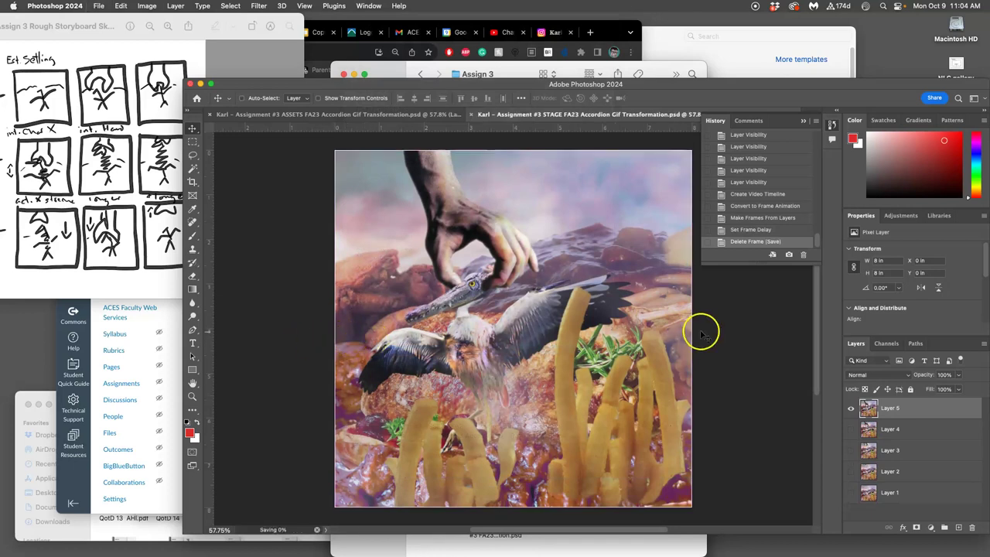
left_click(850, 428)
left_click(851, 407)
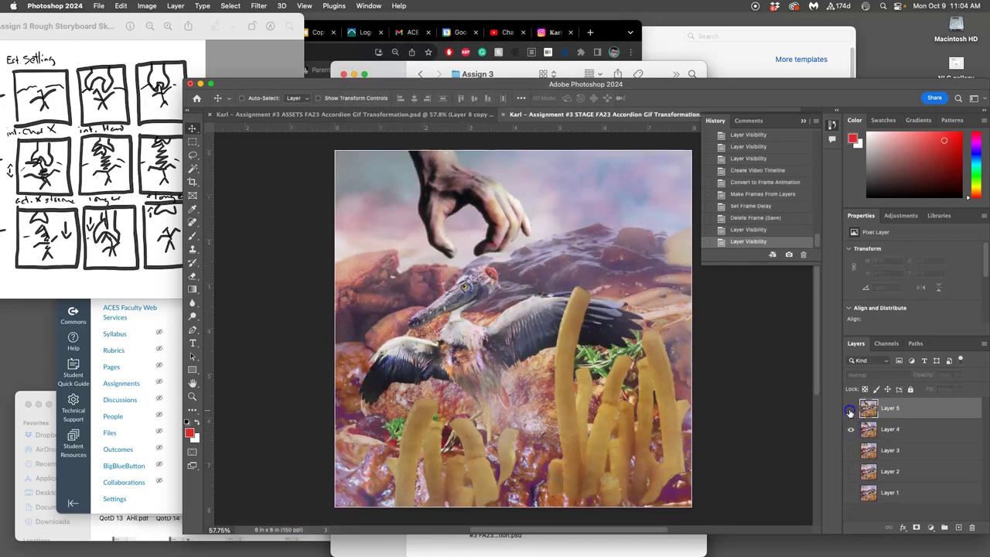
left_click(897, 430)
left_click(852, 451)
left_click(851, 428)
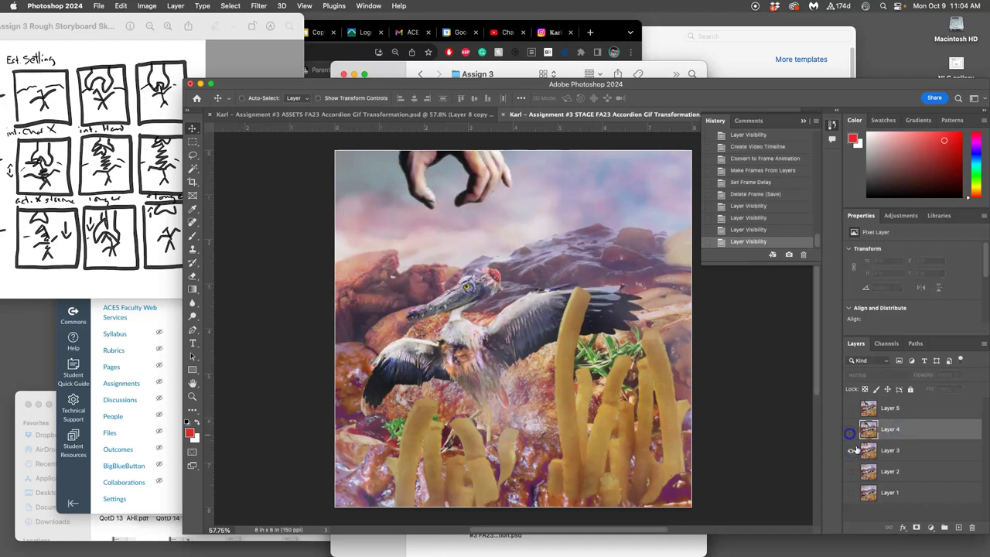
left_click(890, 451)
left_click(851, 451)
left_click(851, 472)
left_click(901, 471)
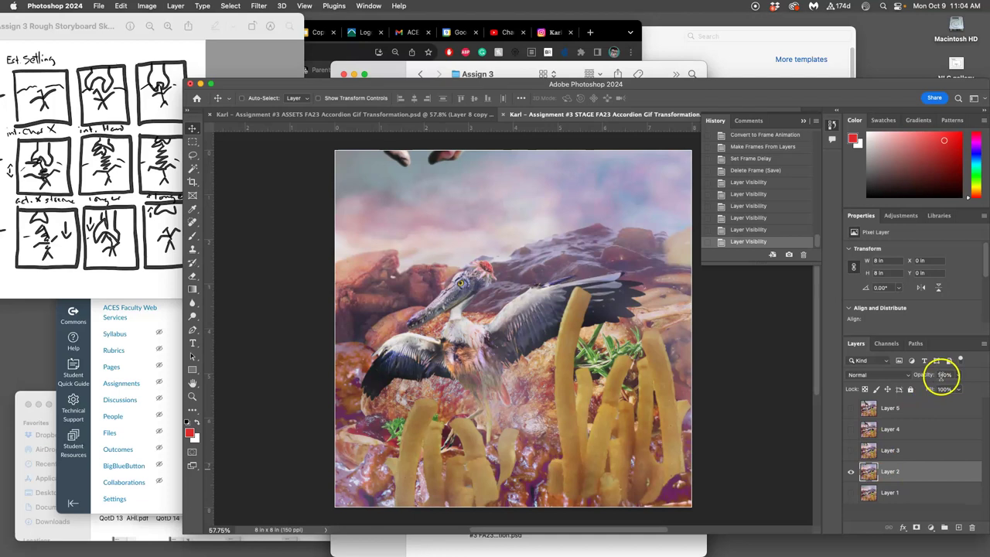
left_click(851, 492)
left_click(851, 472)
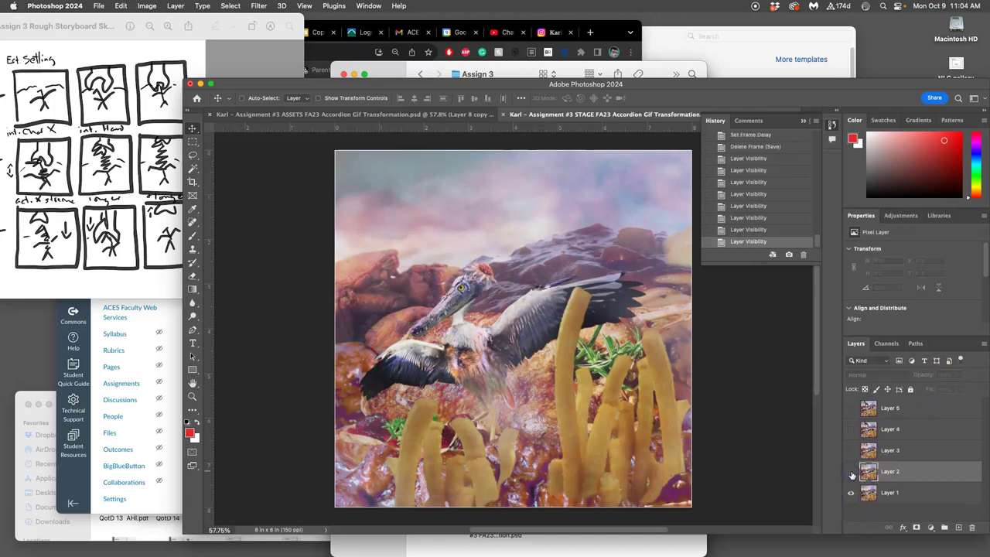
left_click(897, 494)
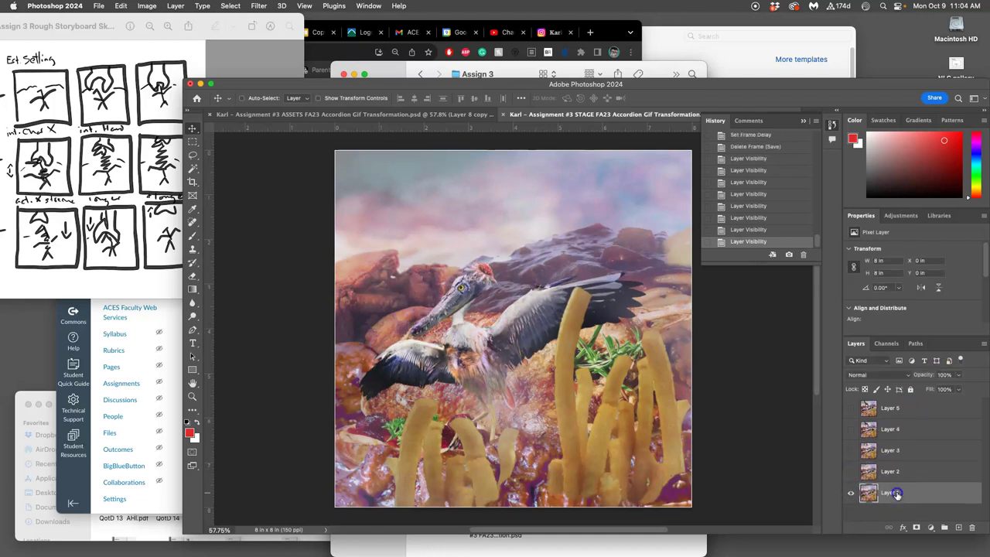
Step: Turn Layers 2–5 back on and switch to the ASSETS document
left_click(851, 471)
left_click(851, 450)
left_click(851, 430)
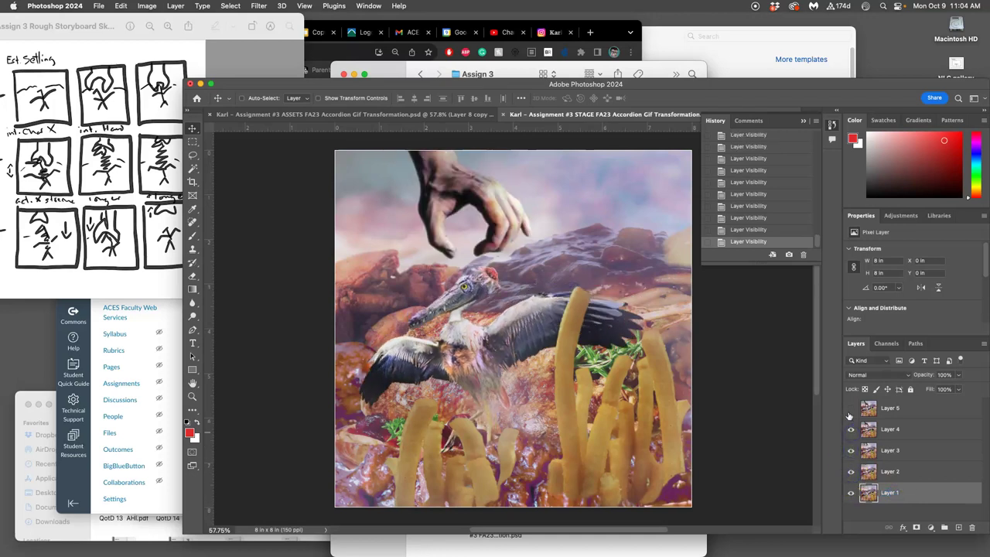
left_click(850, 410)
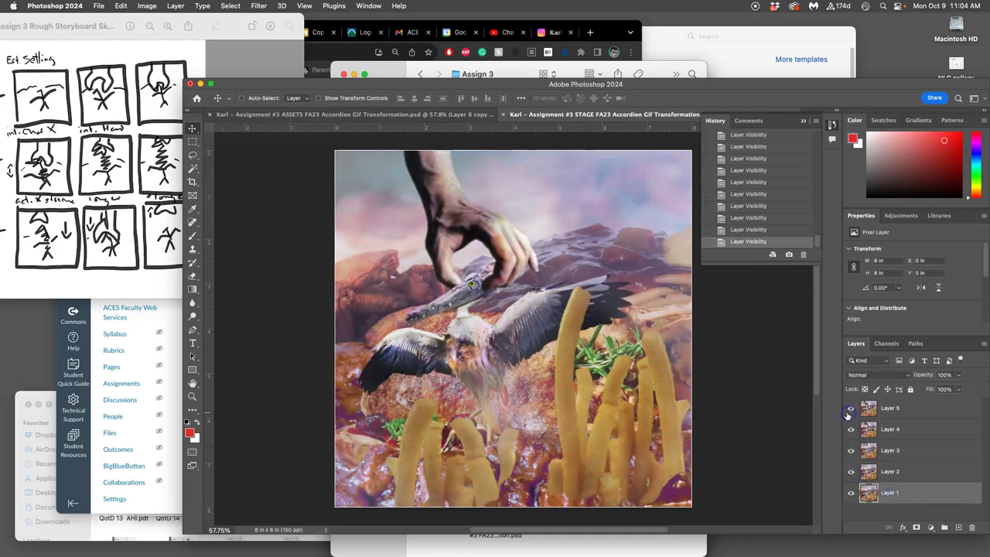
left_click(402, 115)
Step: Draw a Lasso selection around the bird's head on Layer 8 copy 2
left_click(42, 166)
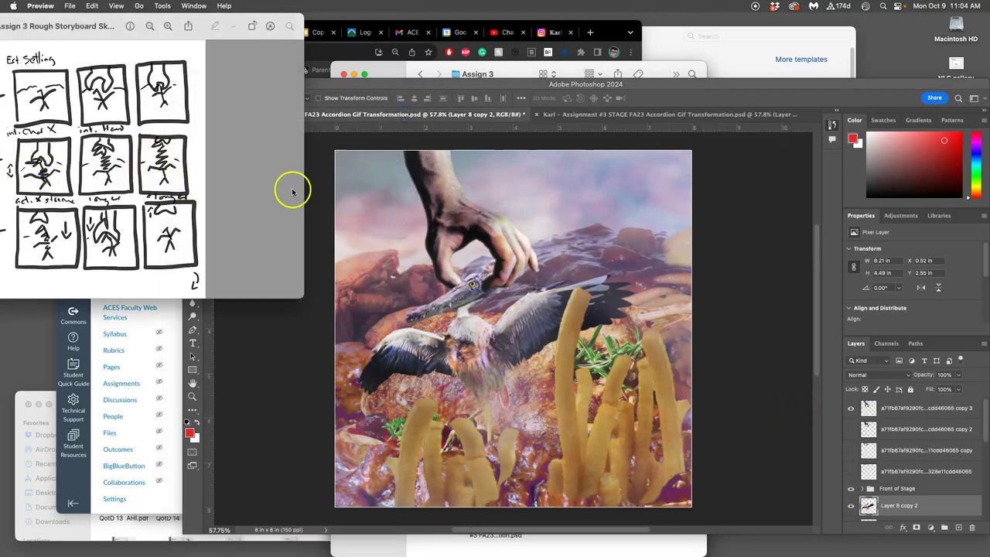
left_click(320, 192)
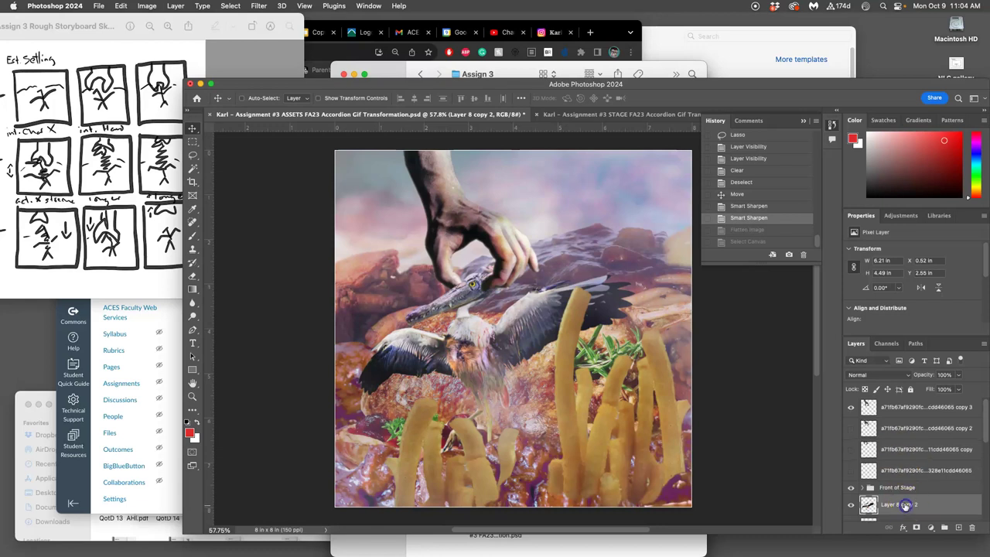
left_click(194, 155)
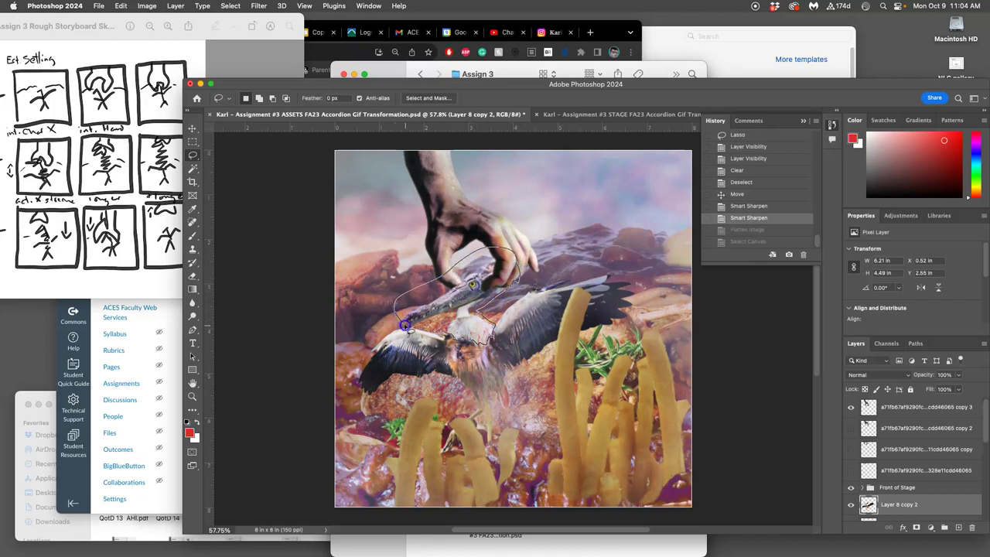
left_click_drag(441, 331, 440, 333)
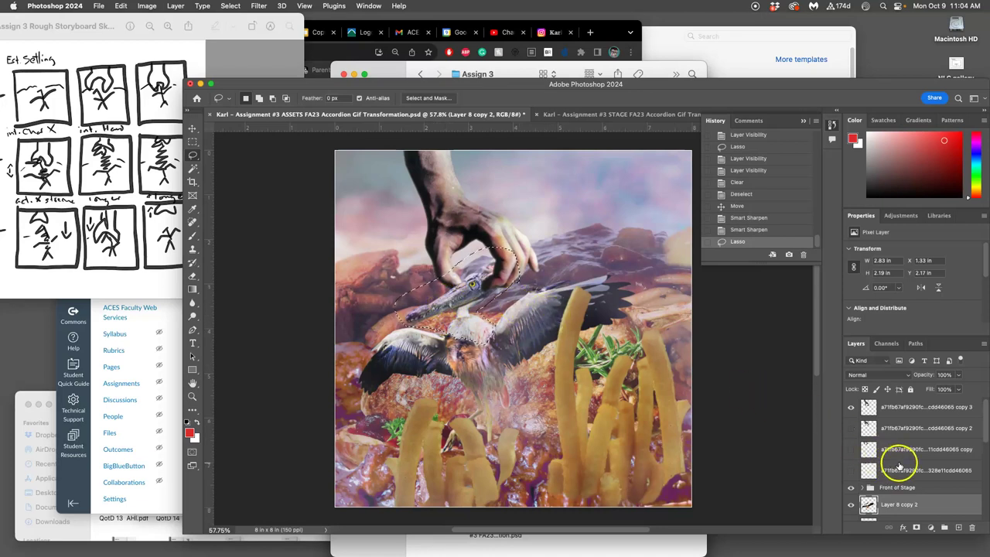
Step: Copy the selected head to a new Layer 9 and label Layer 8 copy 2 orange
key("super+j")
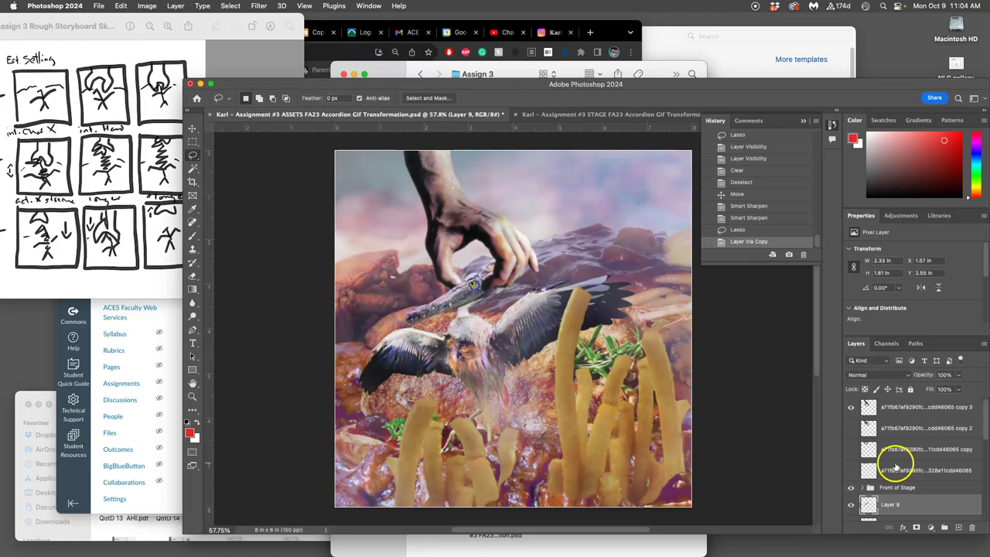
scroll(897, 483, "down", 1)
scroll(899, 485, "down", 1)
right_click(854, 493)
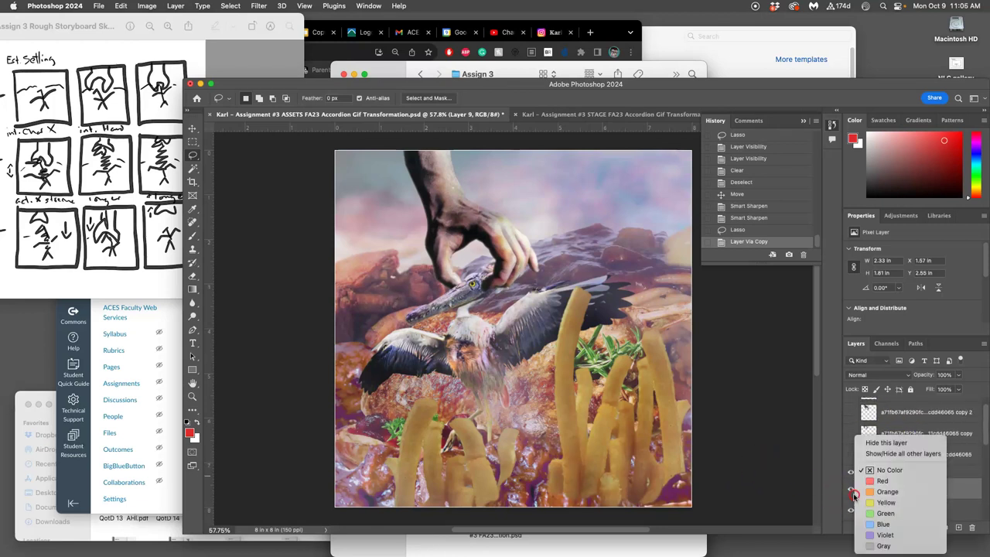
left_click(880, 492)
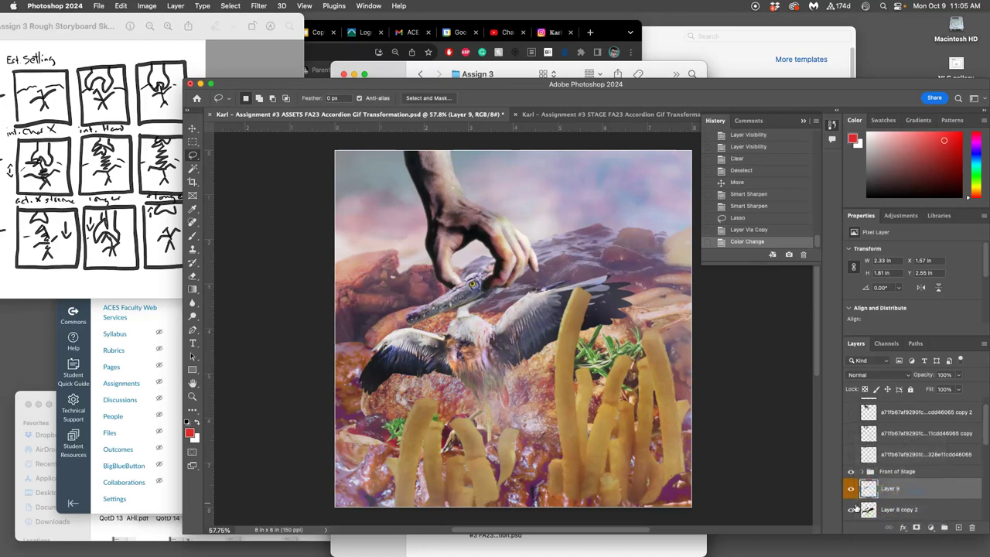
right_click(857, 495)
left_click(876, 492)
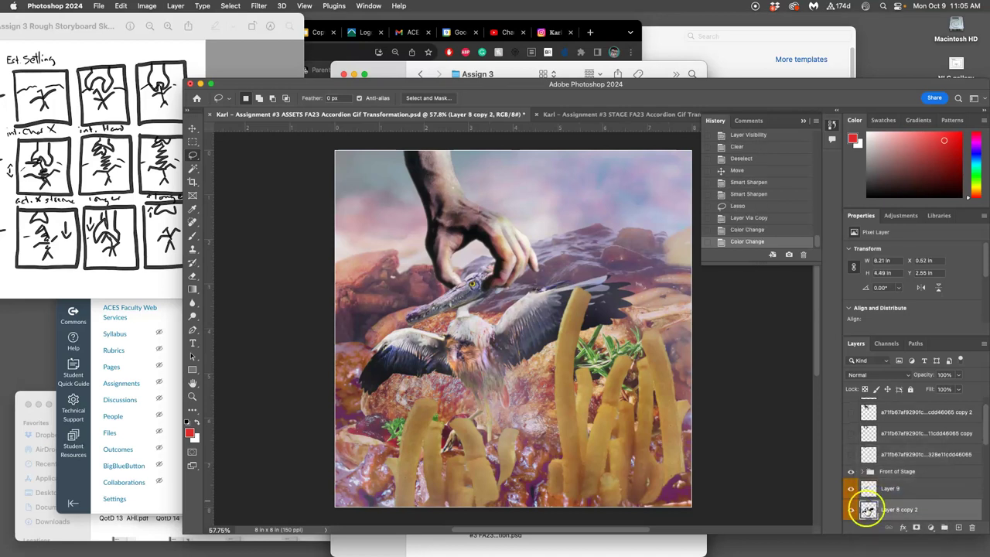
Step: Give Layer 9 a red colour label
right_click(865, 508)
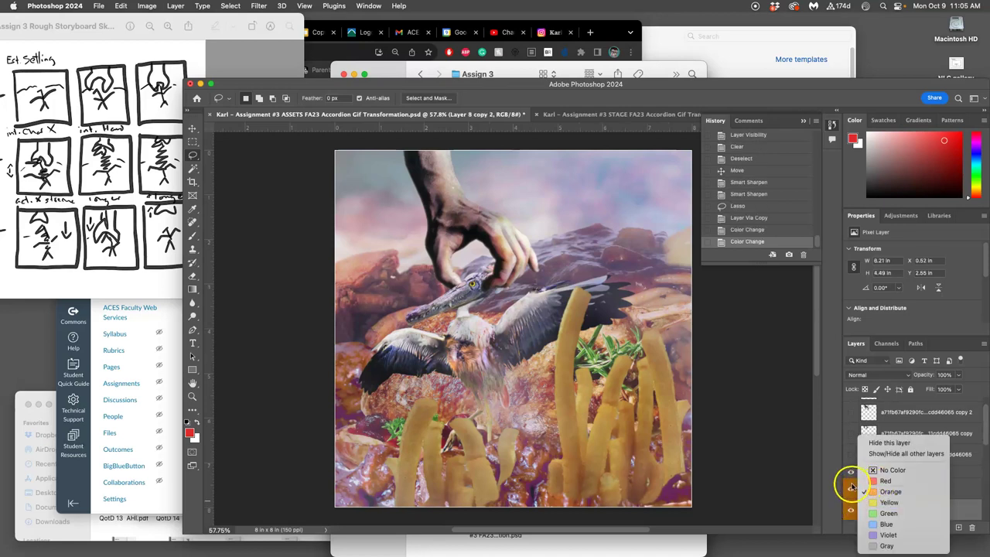
left_click(865, 486)
right_click(858, 487)
left_click(875, 482)
left_click(870, 488)
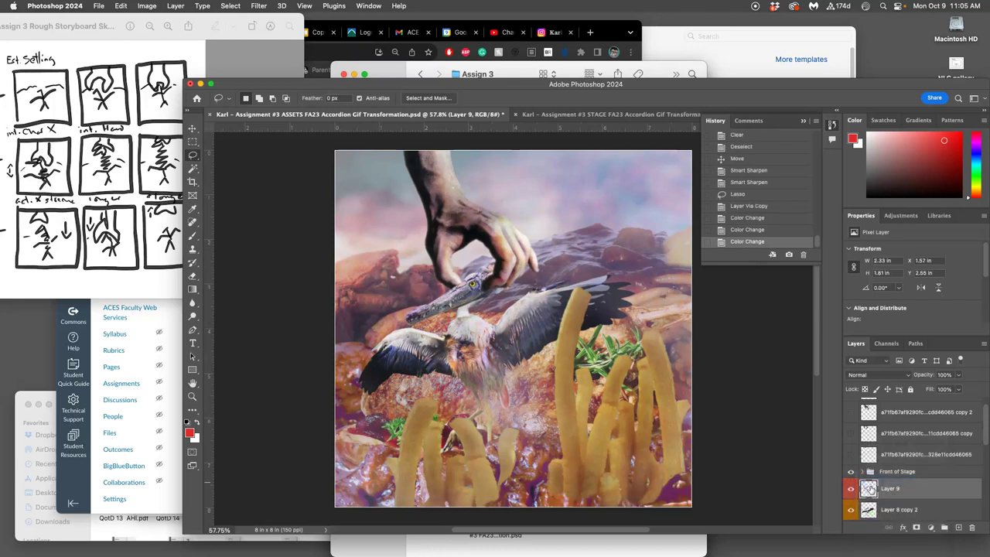
Step: Hide Layer 9, select Layer 8 copy 2, and Magic Wand the area around the head
left_click(852, 511)
left_click(852, 511)
left_click(852, 490)
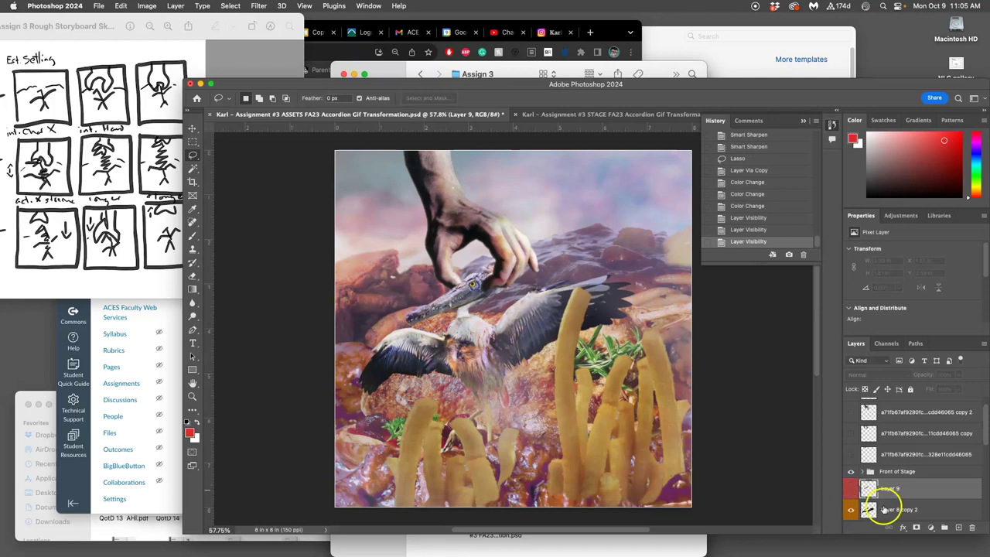
scroll(889, 507, "down", 2)
left_click(852, 479)
left_click(851, 480)
left_click(884, 479)
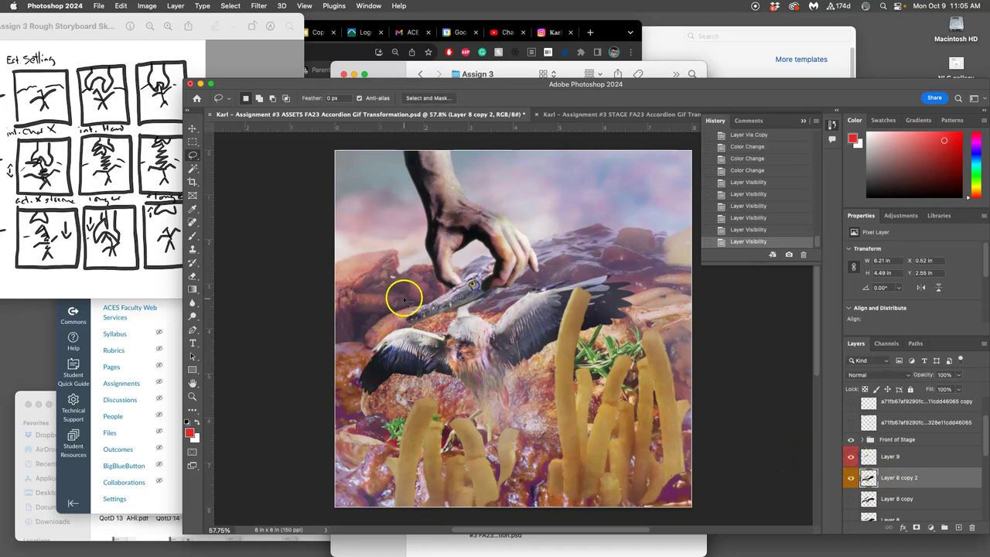
left_click(193, 169)
left_click(358, 246)
Step: Magic-wand the head's surroundings on Layer 9, then select Layer 8 copy 2, undoing an accidental delete
left_click(909, 456)
key("cmd+d")
left_click(573, 274)
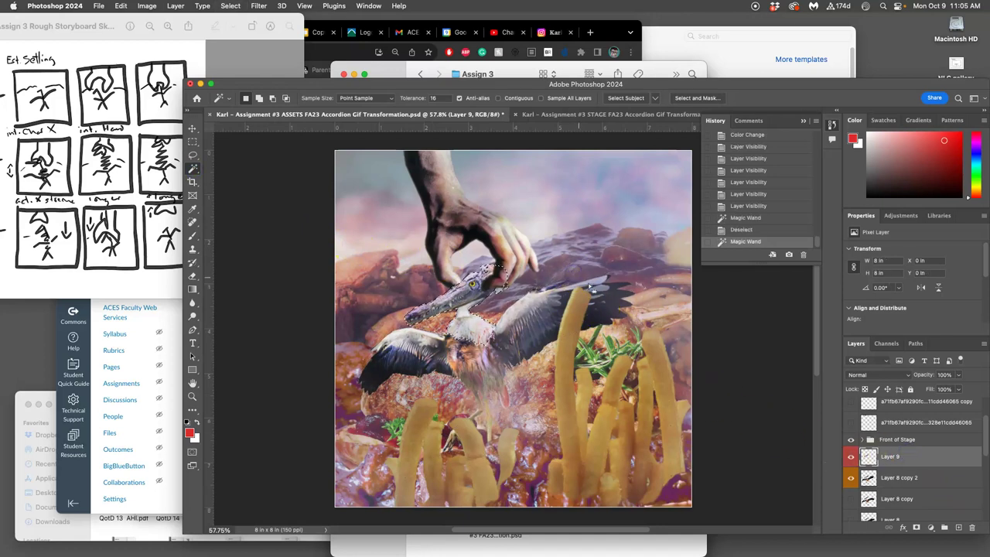
left_click(895, 479)
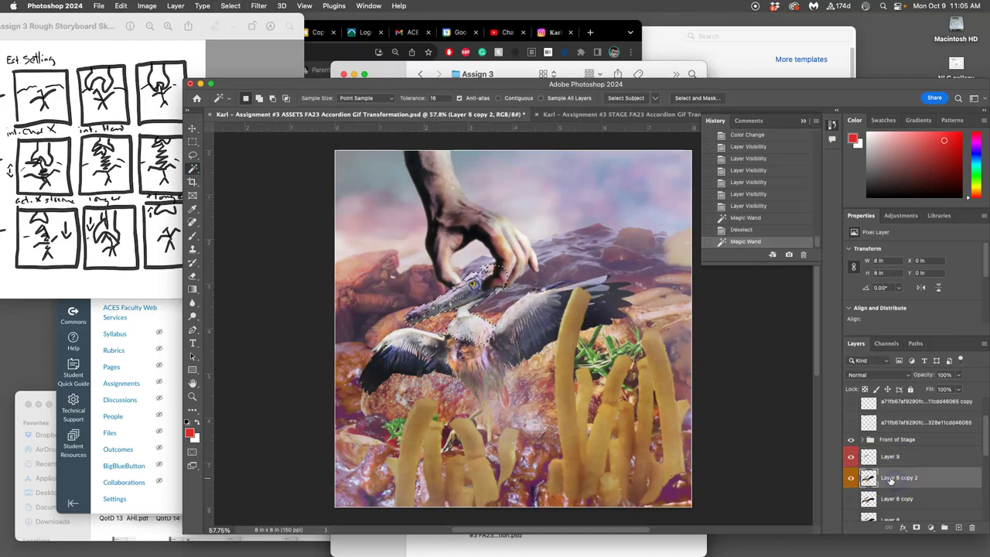
key("Delete")
key("cmd+z")
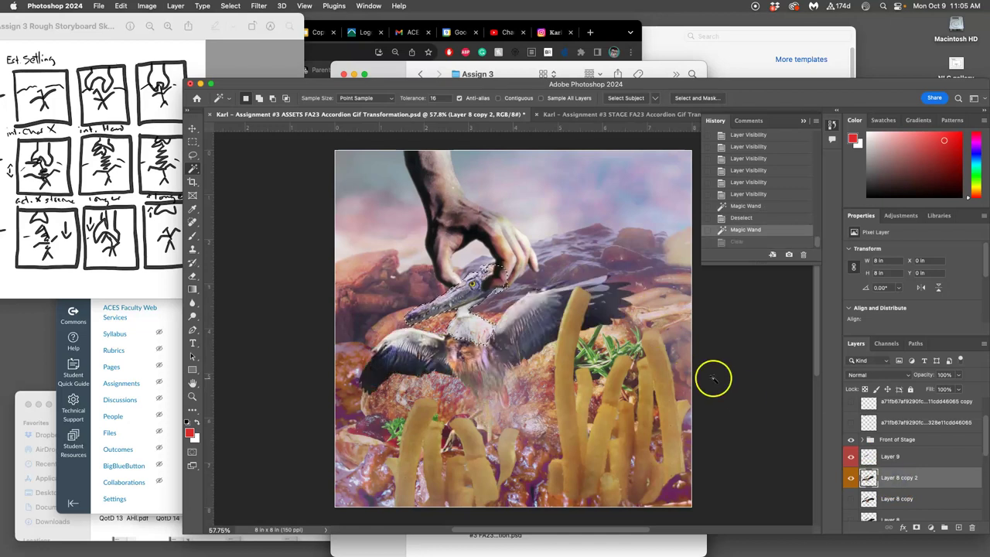
Step: Invert the selection and delete the head from Layer 8 copy 2, then deselect
left_click(231, 7)
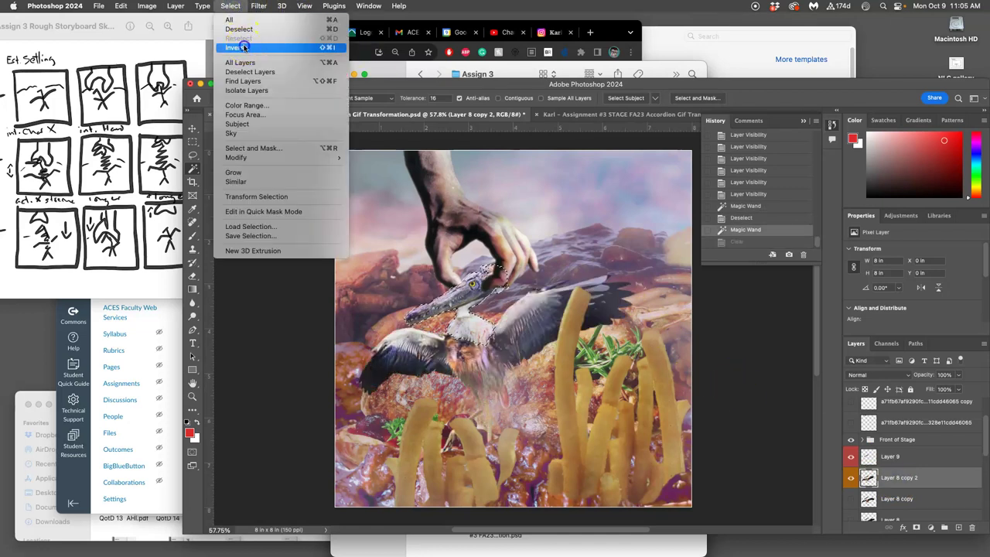
left_click(236, 48)
left_click(850, 457)
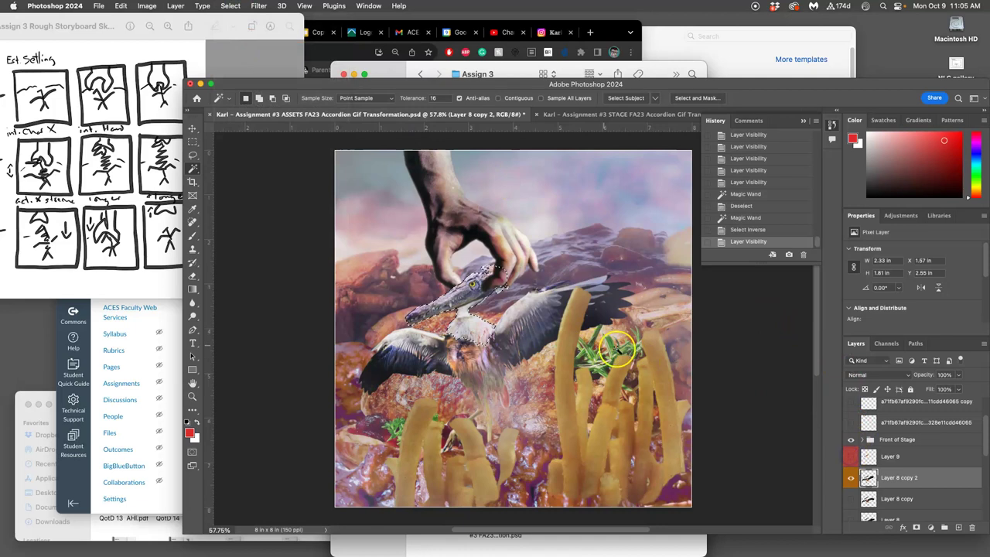
key("Delete")
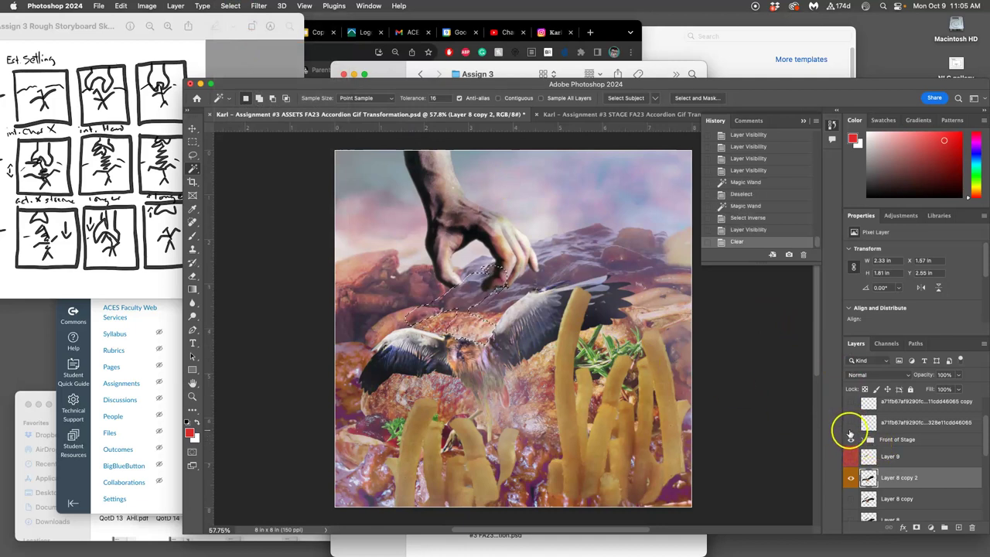
key("cmd+d")
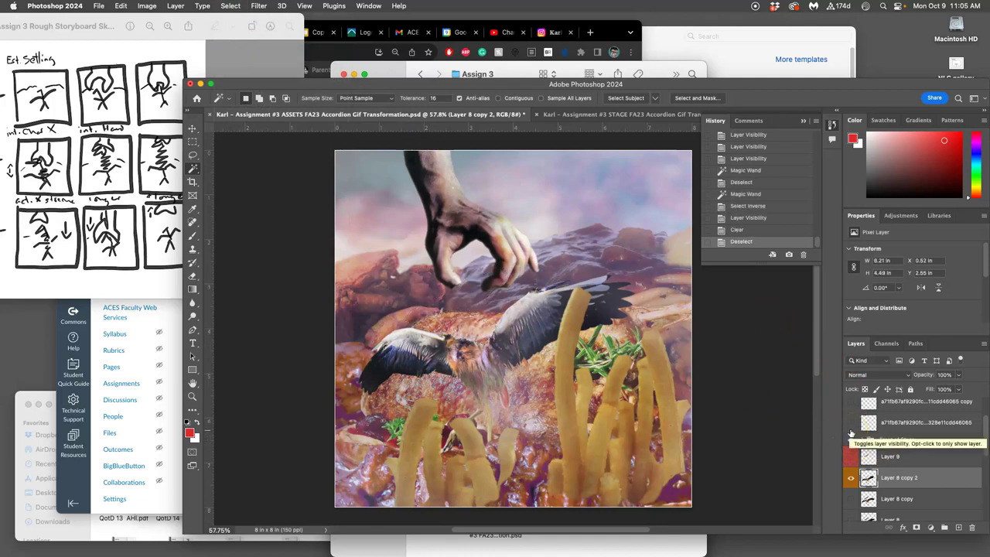
Step: Show Layer 9 again, check the head fits over the body, and select Layer 9
left_click(850, 457)
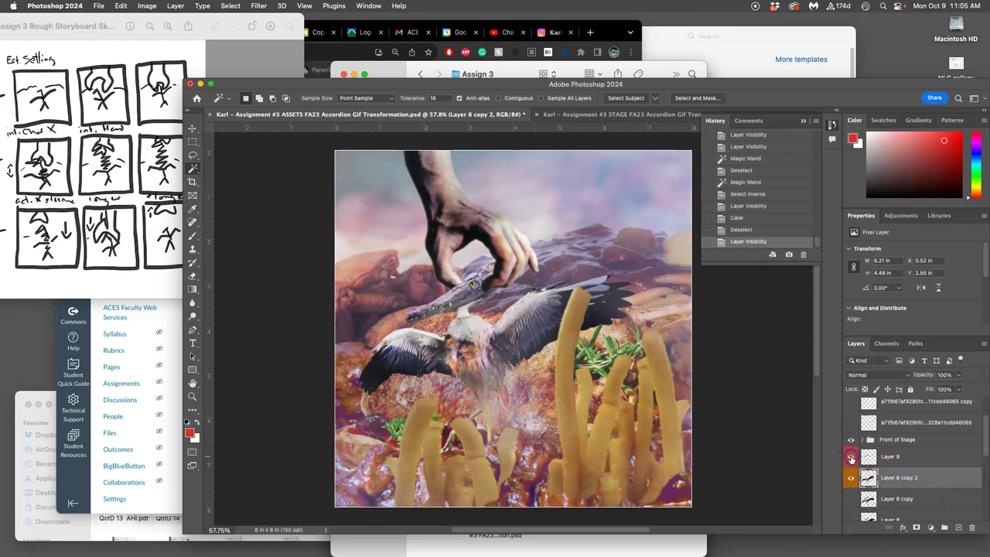
left_click(851, 457)
left_click(850, 457)
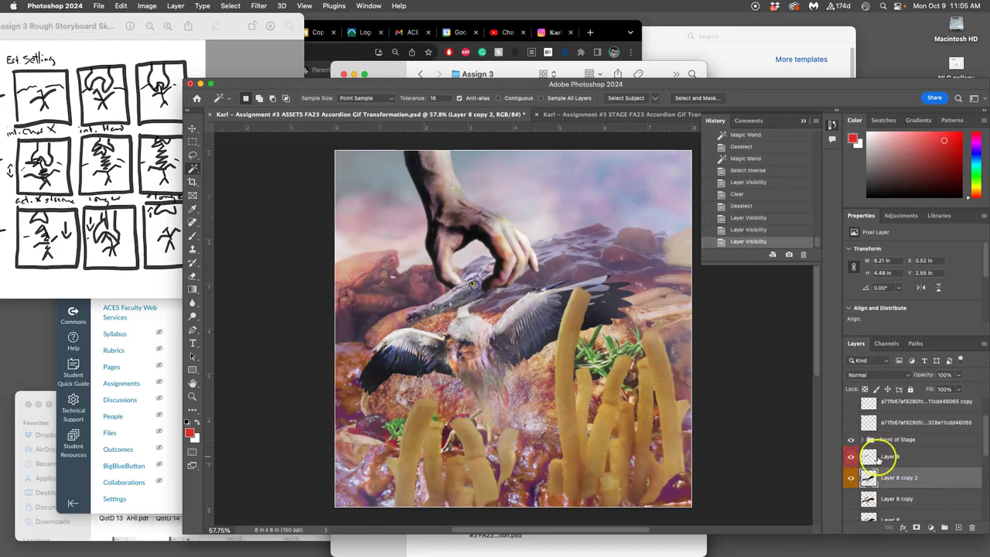
left_click(896, 458)
left_click(889, 460)
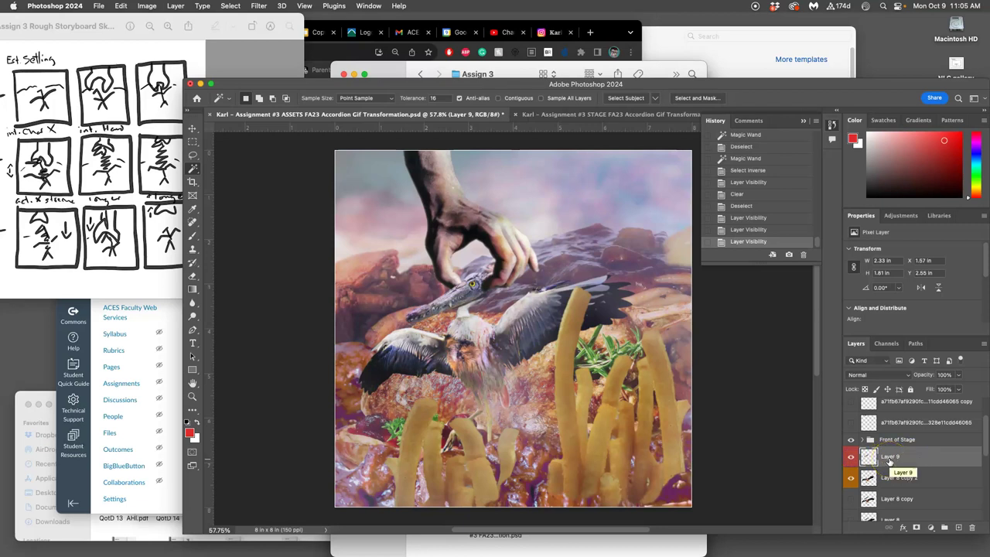
Step: Duplicate the bird head as Layer 9 copy, label it red, and bring it to the top
key("super+j")
left_click_drag(890, 461, 887, 438)
right_click(852, 442)
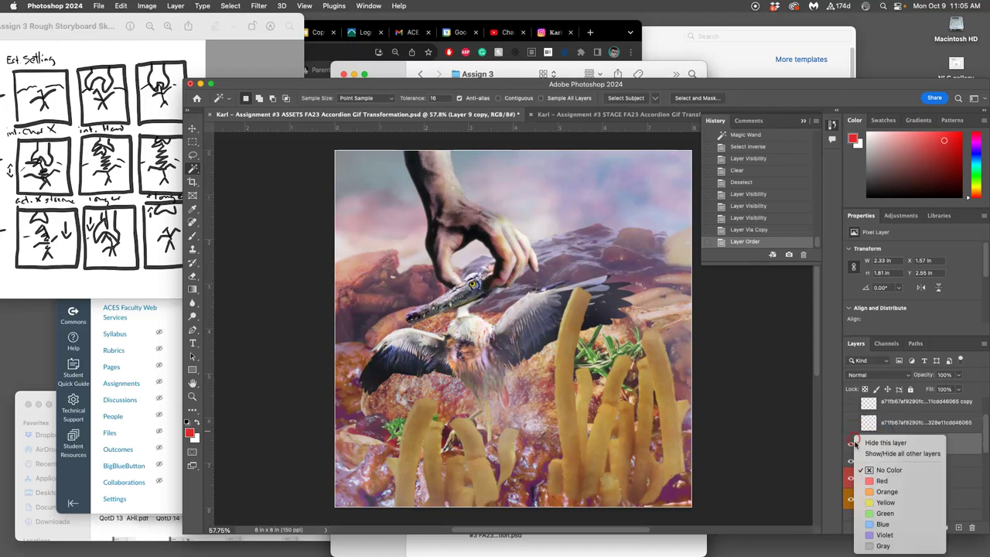
left_click(834, 484)
scroll(902, 437, "up", 1)
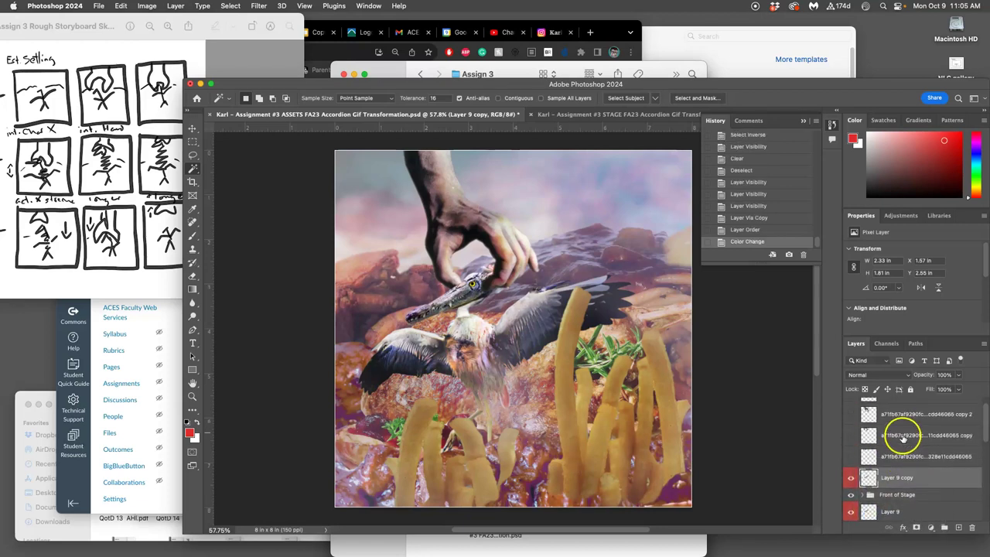
key("super+bracketright")
key("super+bracketright")
key("super+bracketright")
key("super+bracketright")
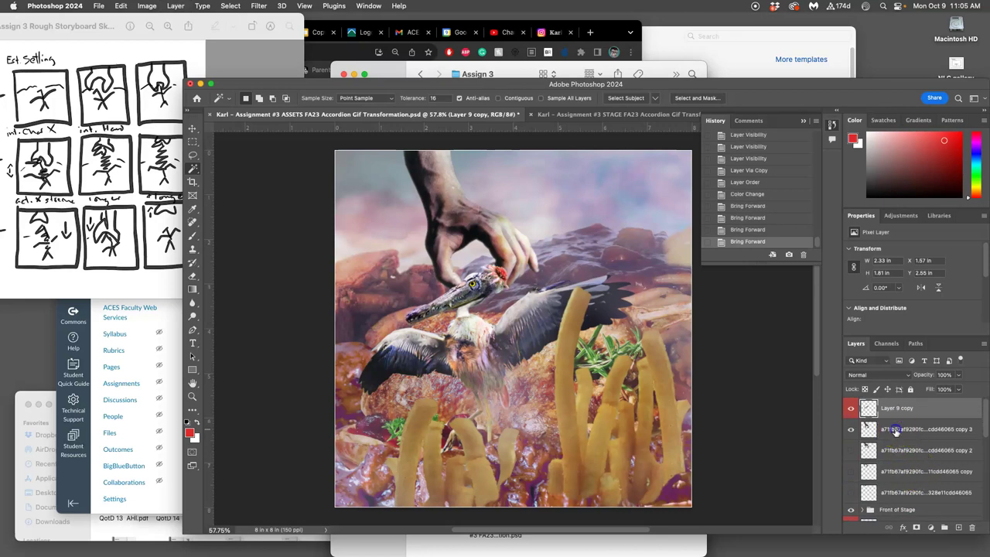
Step: Duplicate copy 3 into copy 4, hide copy 3, and merge copy 4 with Layer 9 copy
left_click(895, 431)
key("super+j")
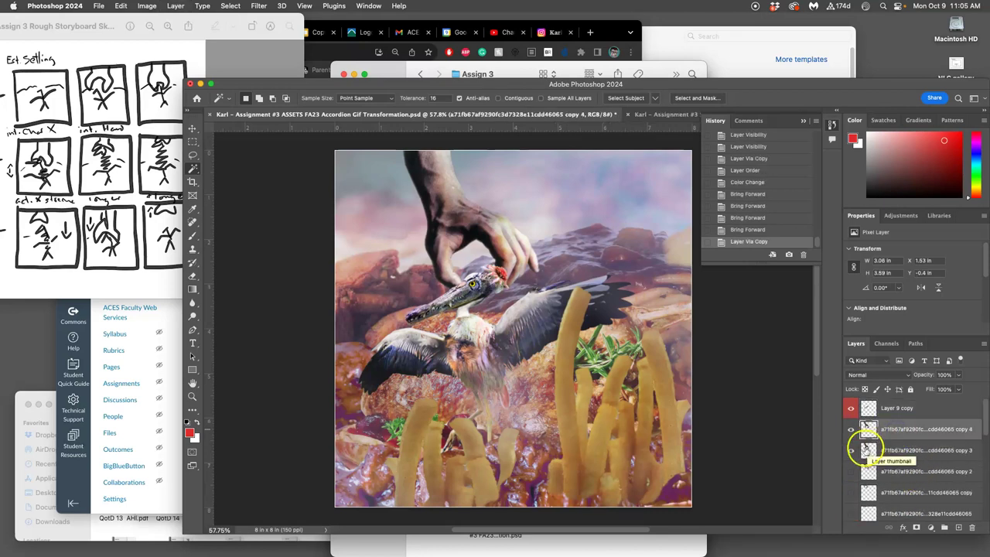
left_click(850, 451)
key("super+bracketright")
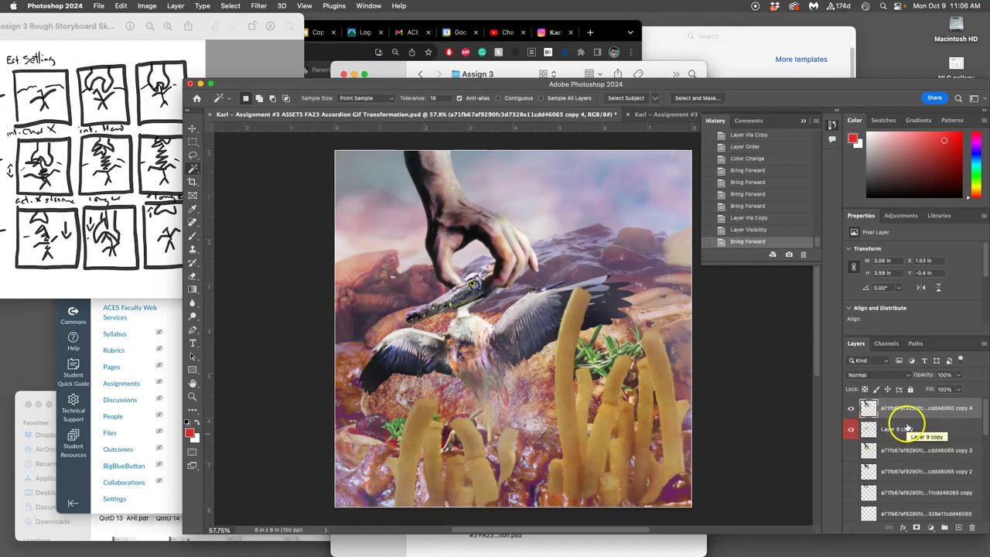
left_click(906, 428, "shift")
key("super+e")
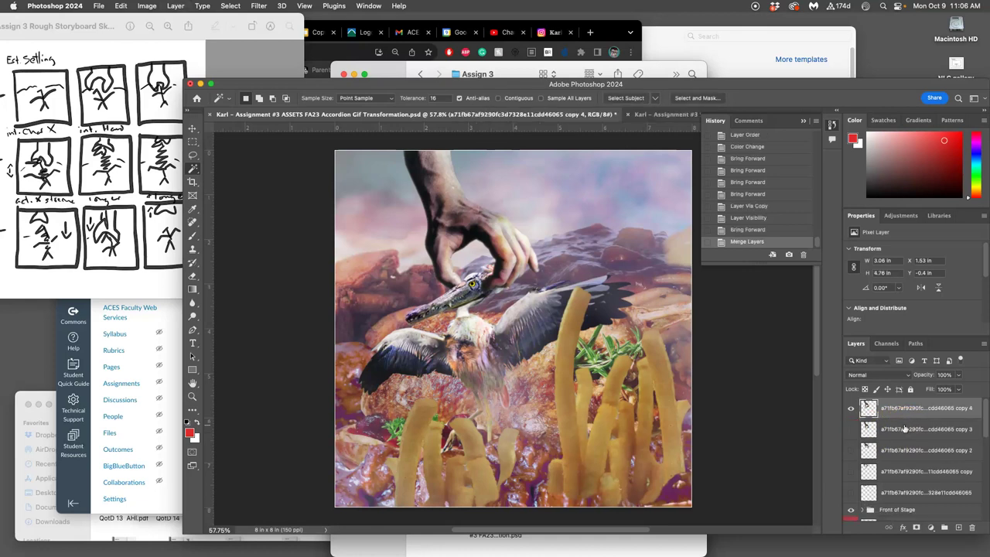
Step: Give the merged hand-and-head layer a red colour label and toggle it to compare
right_click(851, 409)
left_click(882, 458)
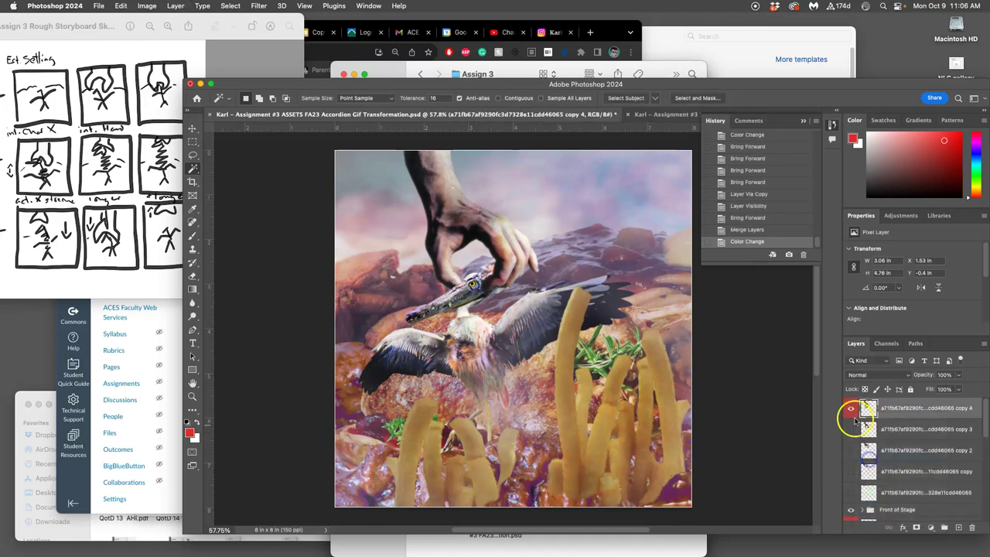
left_click(851, 411)
left_click(851, 410)
Step: Toggle Layer 9 and copy 4 visibility to check the hand against the head
scroll(902, 469, "down", 2)
left_click(853, 498)
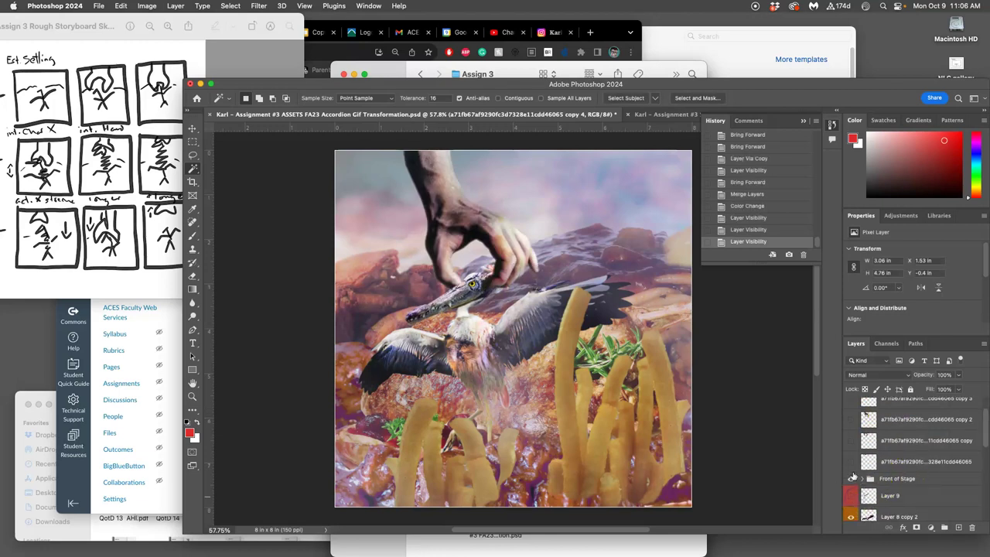
scroll(853, 468, "up", 2)
left_click(851, 411)
left_click(851, 411)
left_click(850, 411)
left_click(850, 410)
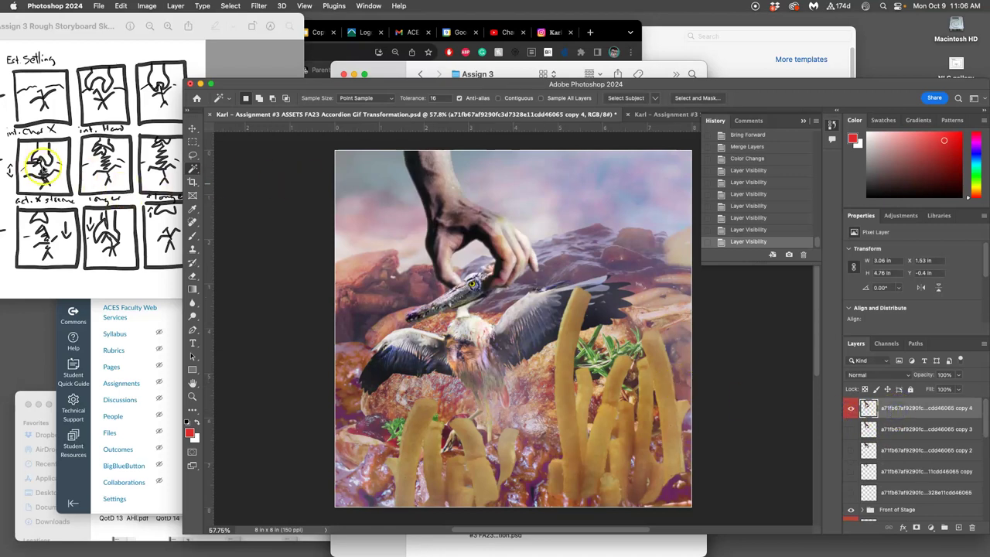
Step: Raise the hand and bird head higher on the canvas, then select Layer 8 copy 2
left_click(193, 128)
left_click_drag(459, 224, 466, 204)
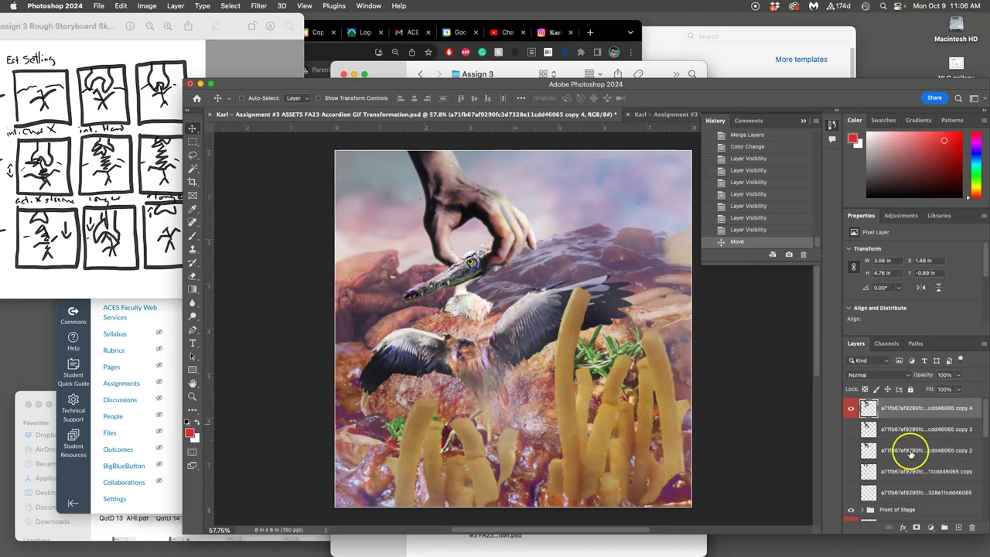
scroll(911, 455, "down", 2)
scroll(910, 453, "down", 1)
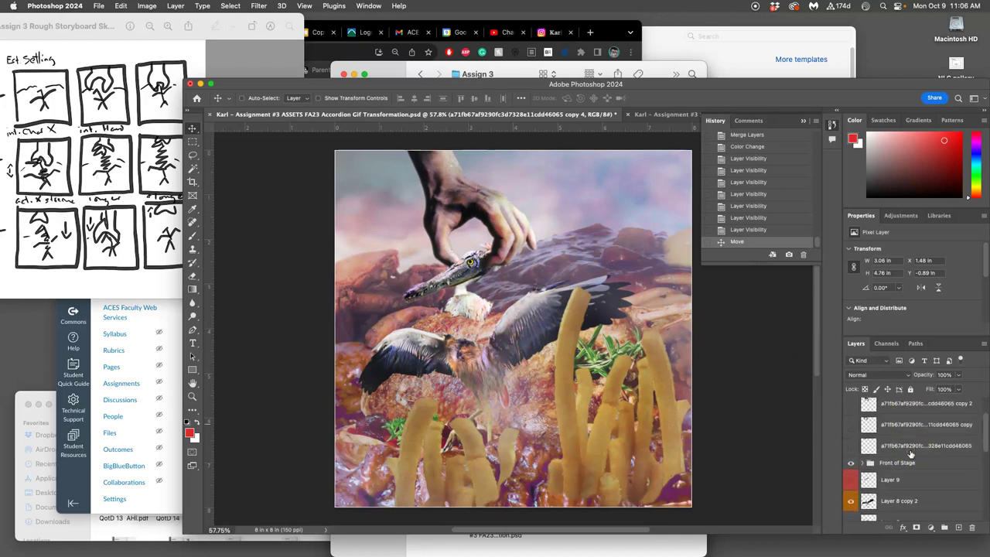
left_click(892, 502)
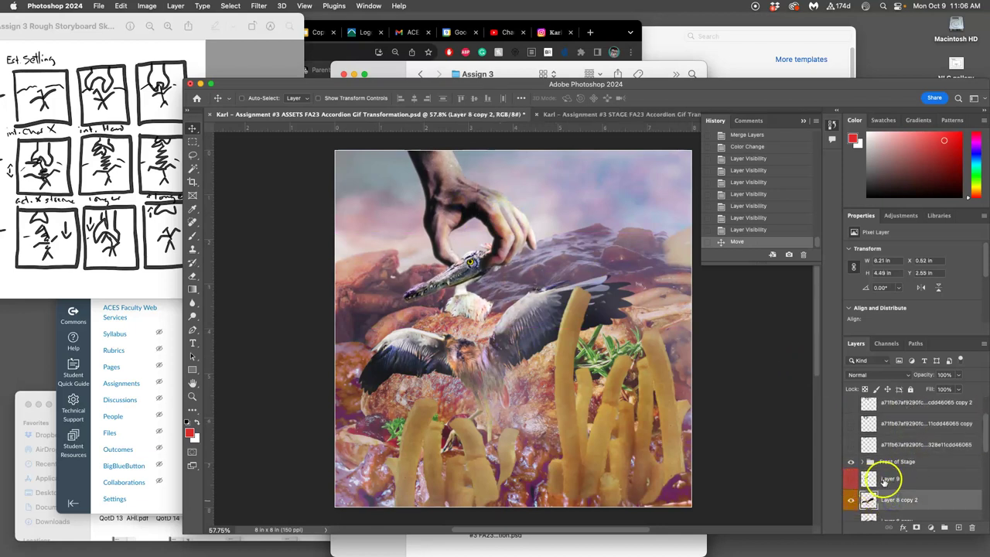
left_click(886, 479)
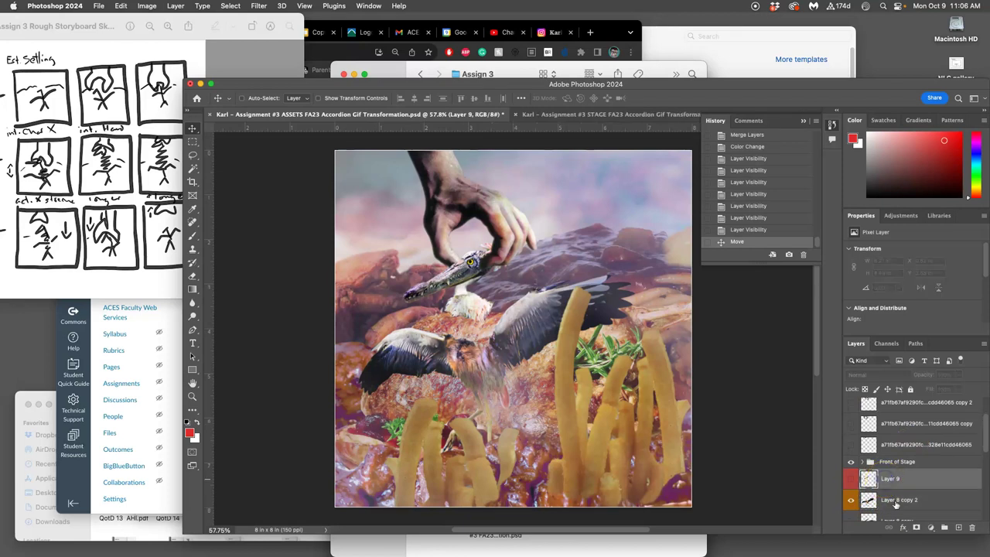
left_click(896, 501)
left_click(862, 463)
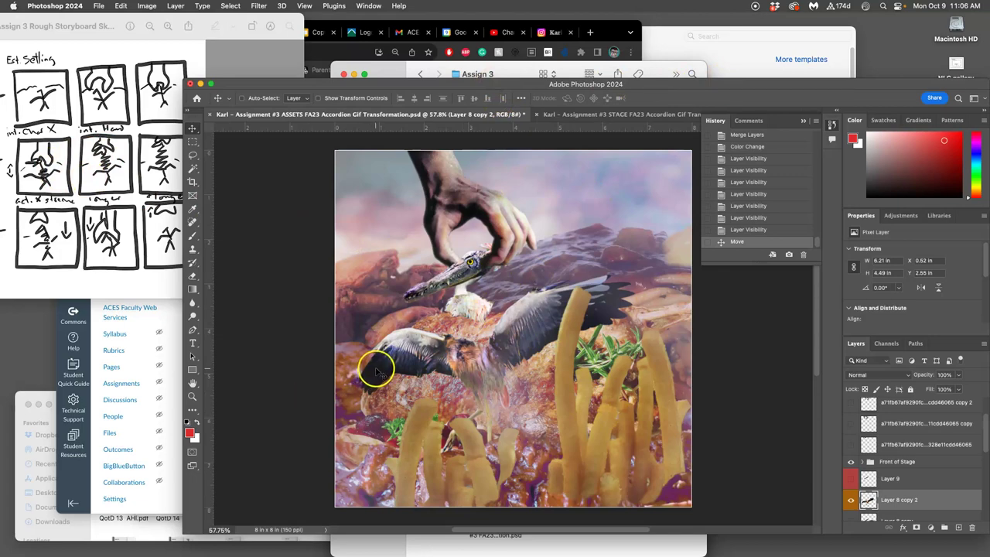
Step: Drag polka-155353_1280.png from Finder's Assign 3 folder into the Photoshop document
key("ctrl+Left")
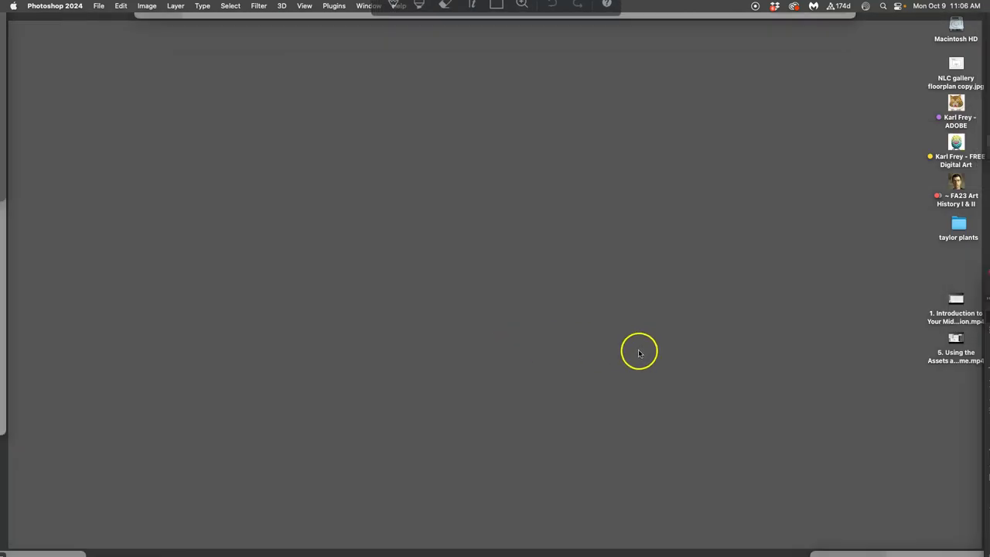
left_click(955, 105)
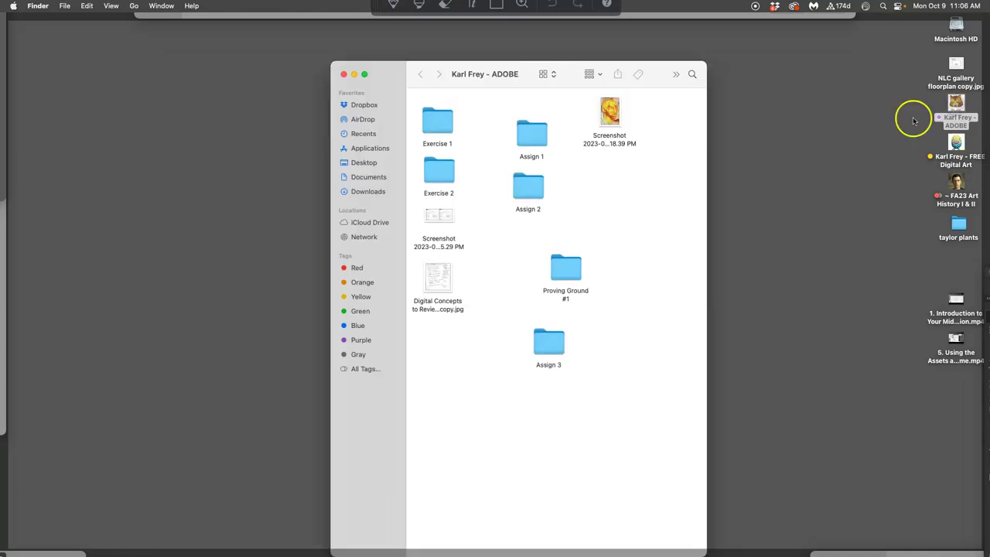
double_click(551, 342)
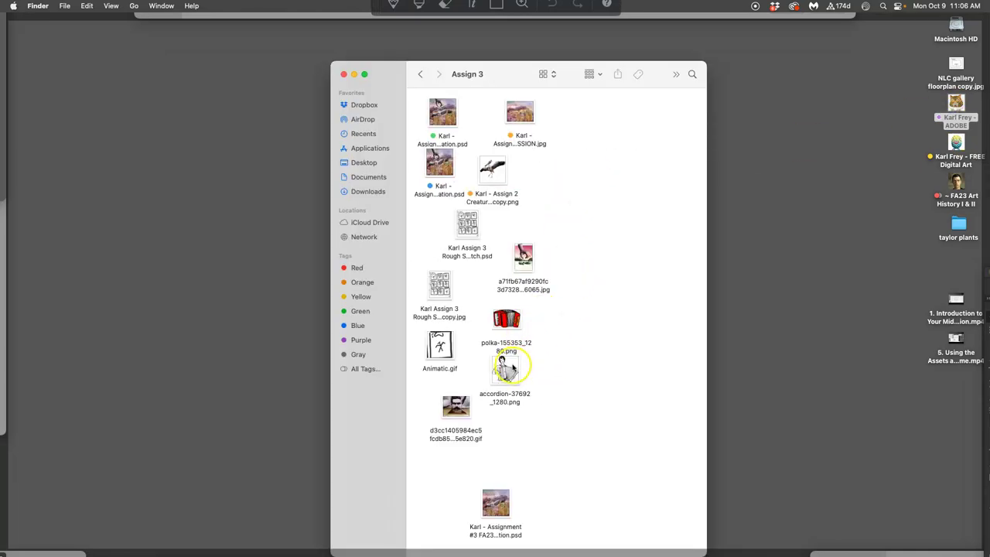
left_click(514, 325)
left_click_drag(513, 325, 728, 334)
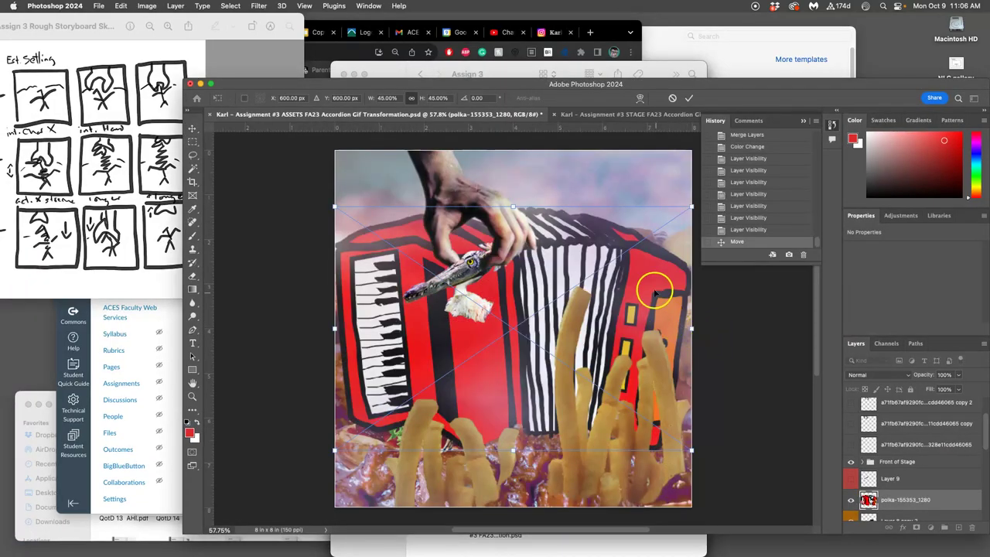
Step: Scale the accordion to about 19%, rotate it about -93.7° into a tall centred column, and commit
left_click_drag(690, 207, 513, 392)
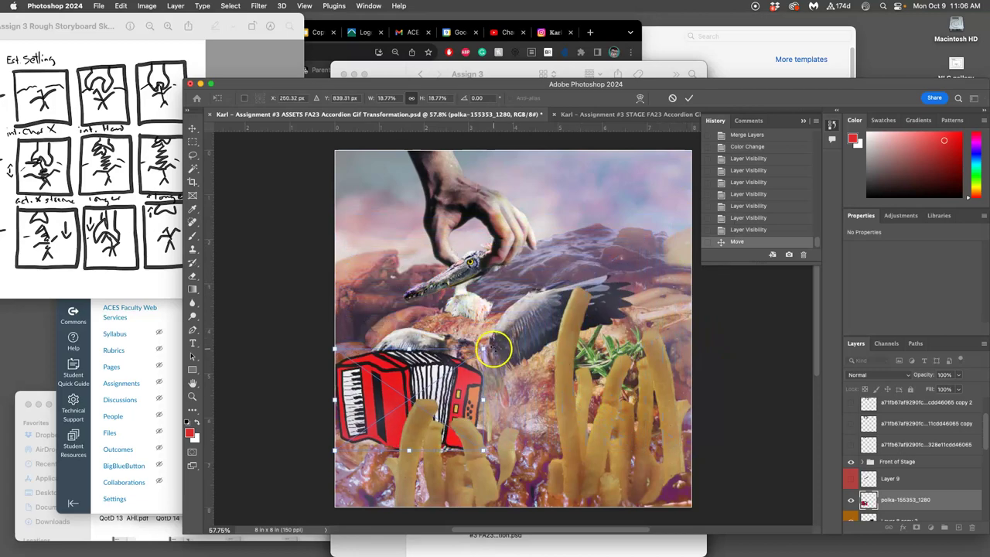
left_click_drag(495, 347, 349, 314)
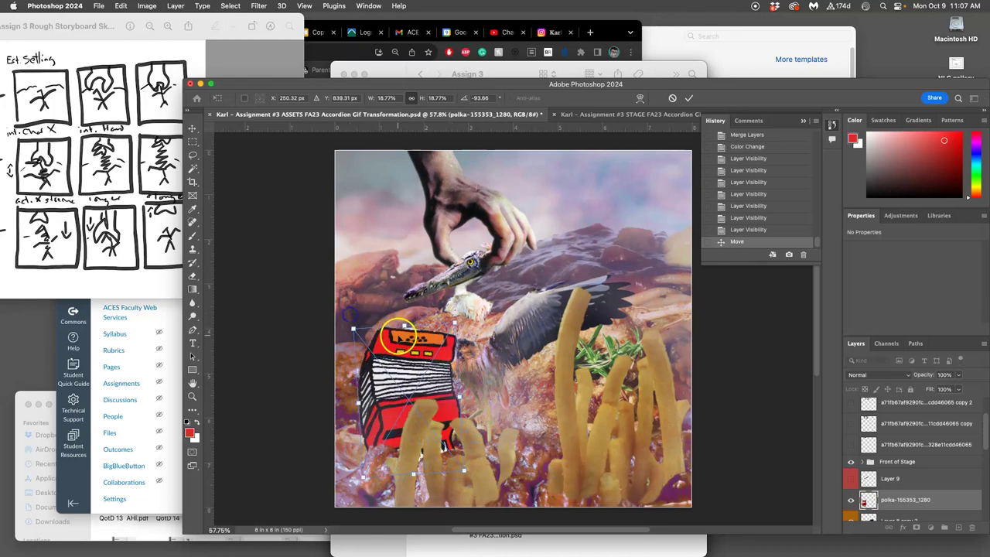
left_click_drag(399, 332, 579, 324)
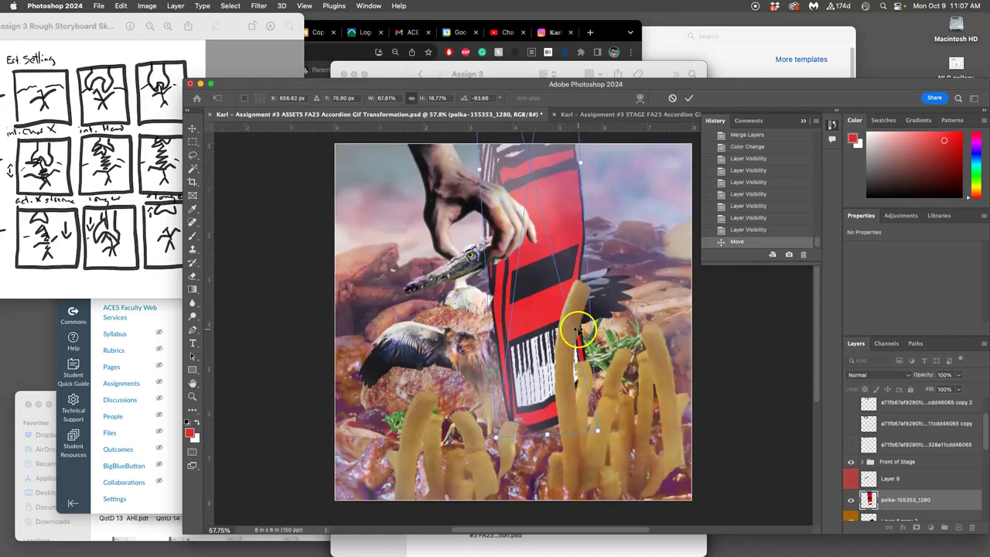
left_click_drag(562, 205, 604, 403)
key("Return")
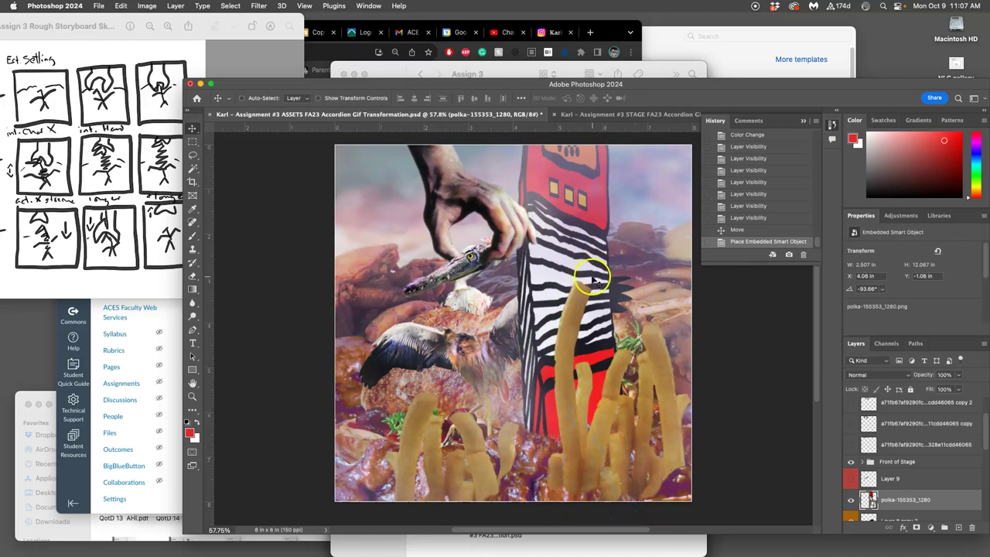
key("ctrl+minus")
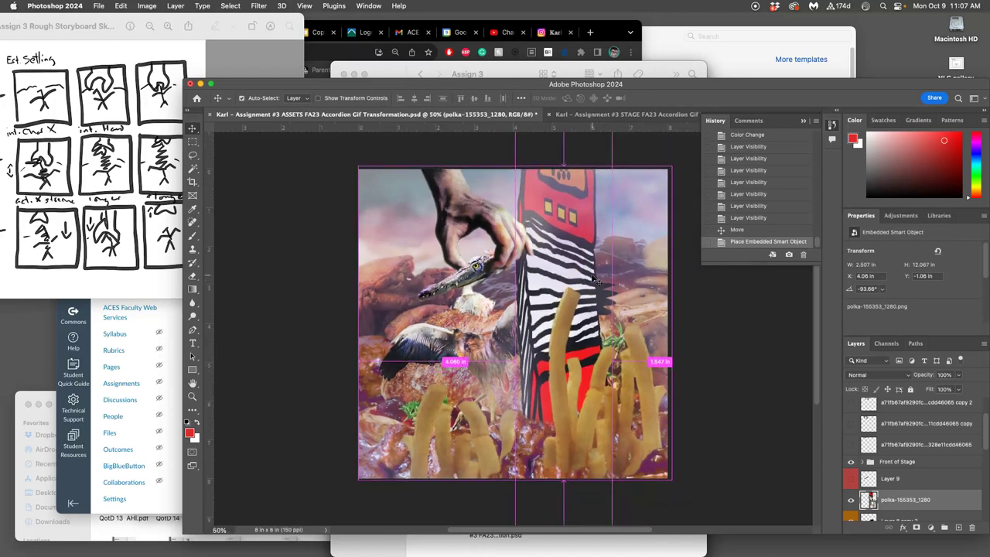
key("ctrl+t")
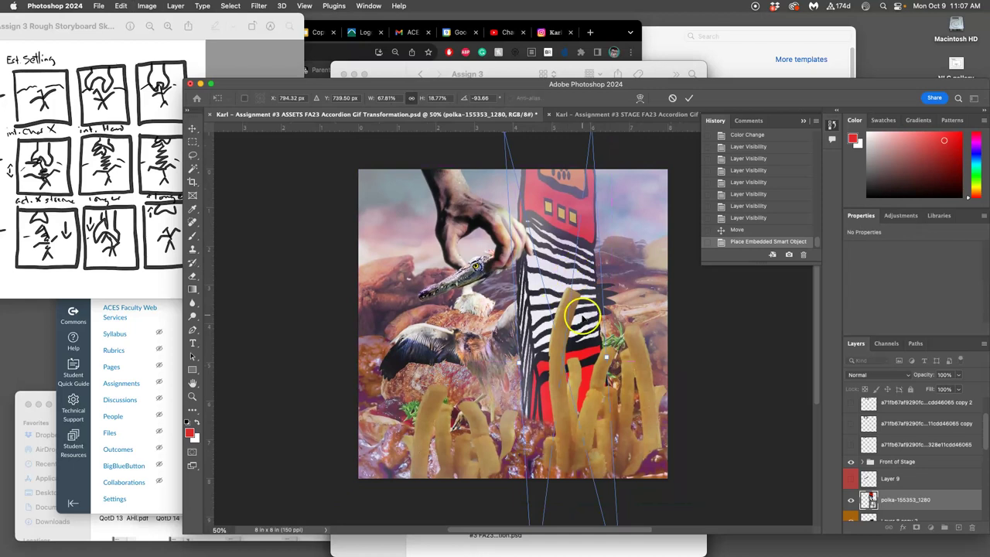
Step: Warp the accordion column, bending its stripes and curving it to the right
right_click(583, 315)
left_click(595, 447)
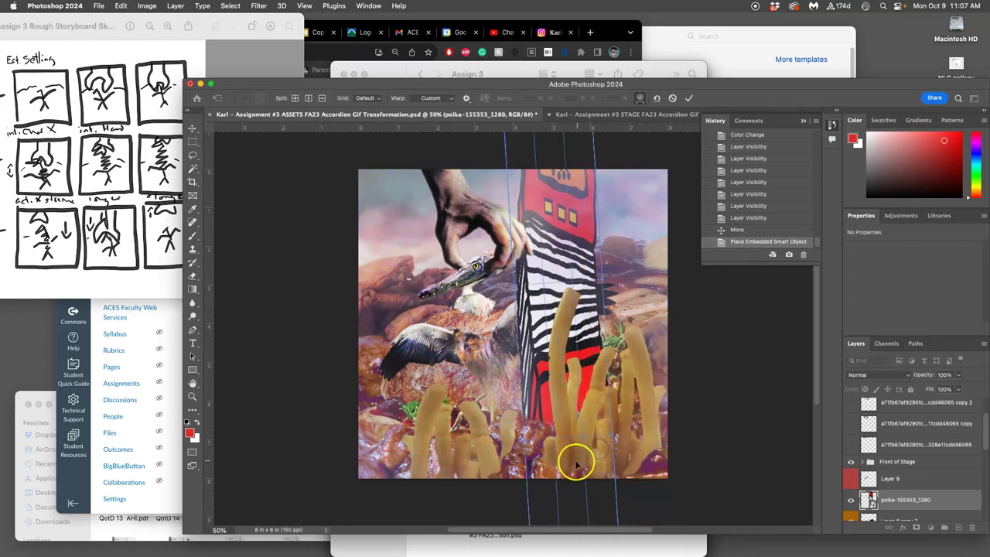
left_click_drag(572, 475, 611, 399)
left_click_drag(581, 206, 589, 210)
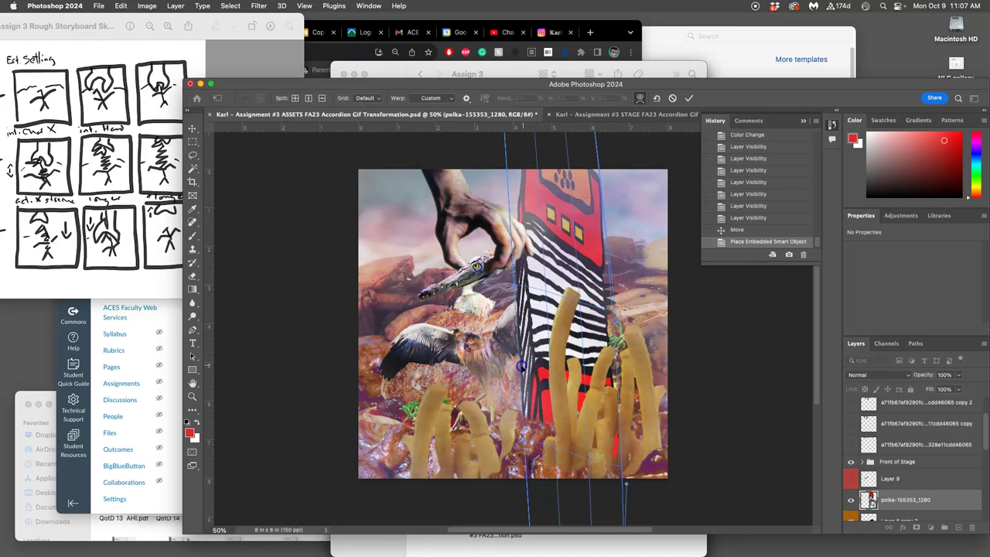
left_click_drag(522, 367, 547, 324)
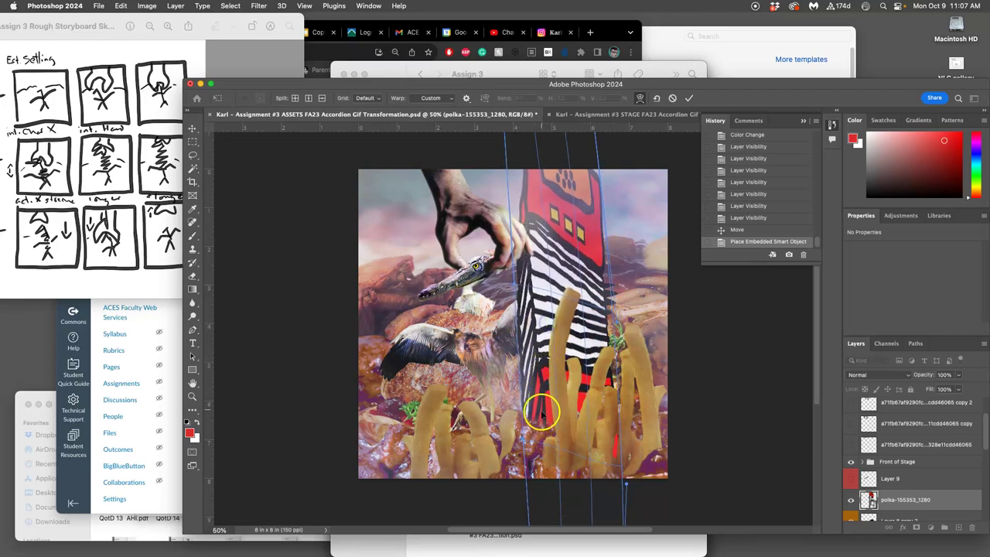
left_click_drag(542, 423, 554, 353)
left_click_drag(610, 377, 609, 384)
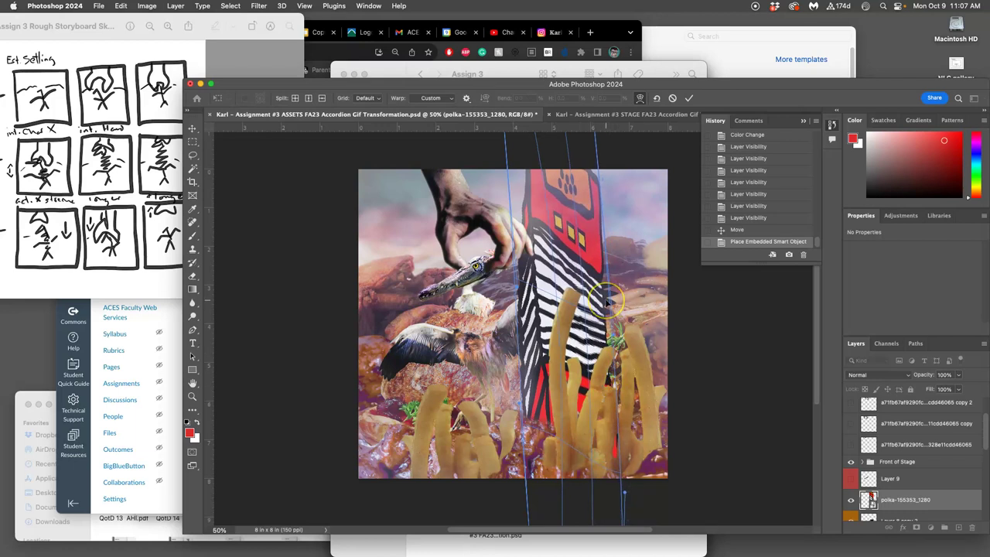
key("Return")
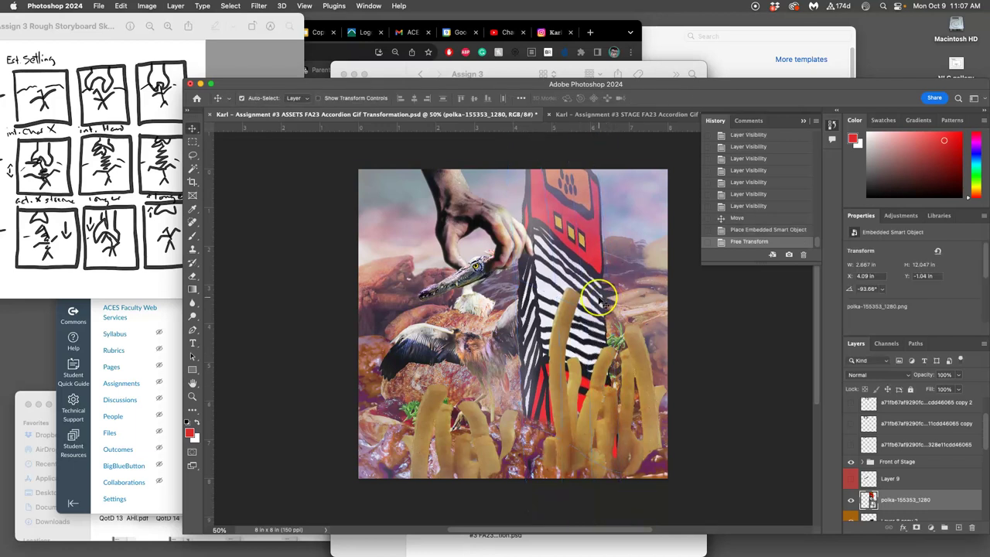
Step: Shrink the accordion strip to 1.713 × 7.76 in
key("super+t")
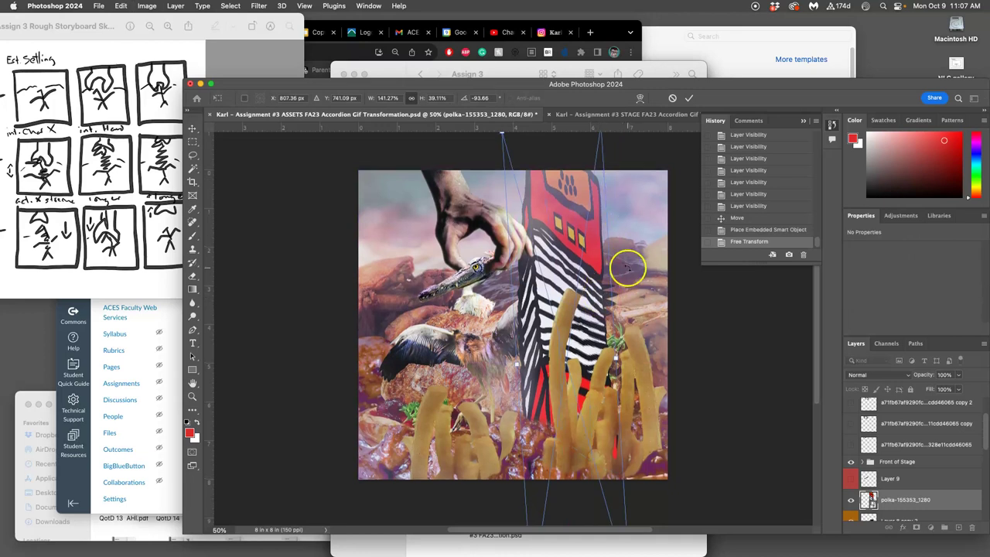
scroll(626, 261, "up", 2)
left_click_drag(600, 164, 460, 246)
key("Return")
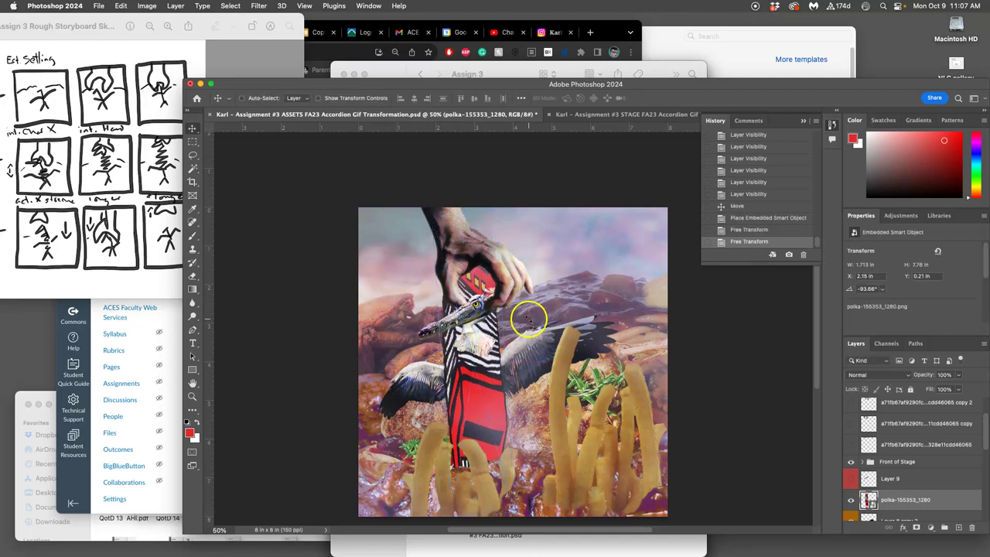
Step: Send the polka layer behind the bird, rasterize it, and erase its lower part over the body
key("super+bracketleft")
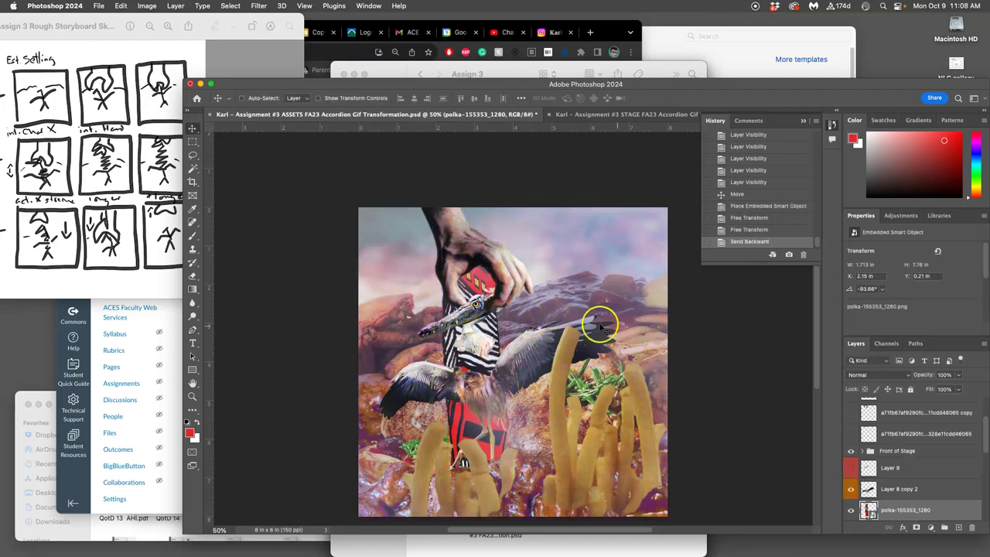
scroll(614, 345, "right", 1)
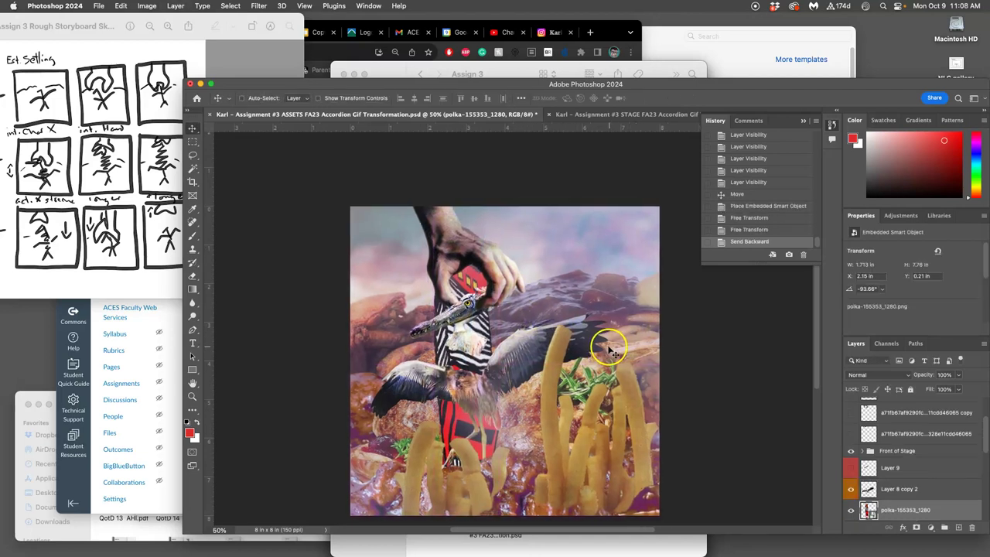
left_click(193, 155)
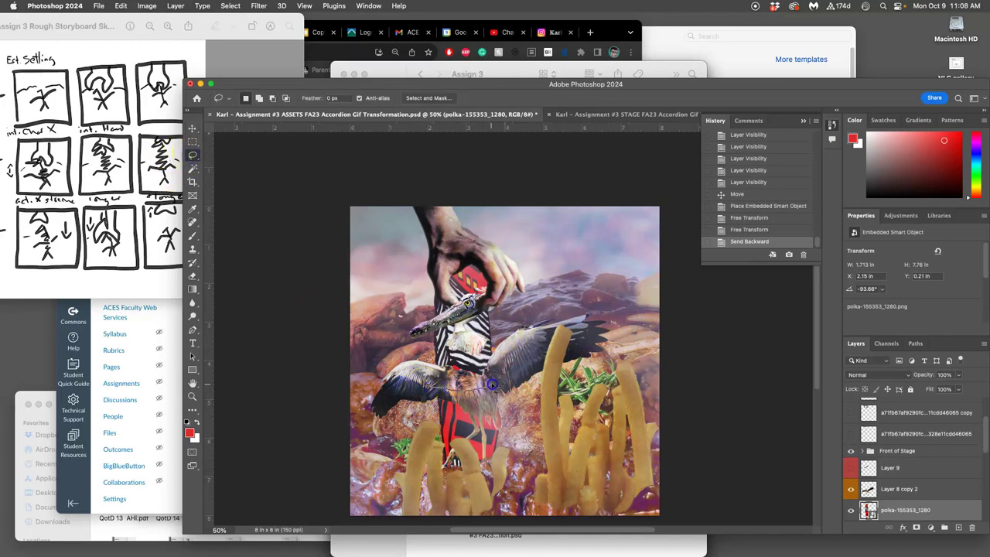
left_click_drag(388, 478, 389, 480)
right_click(881, 510)
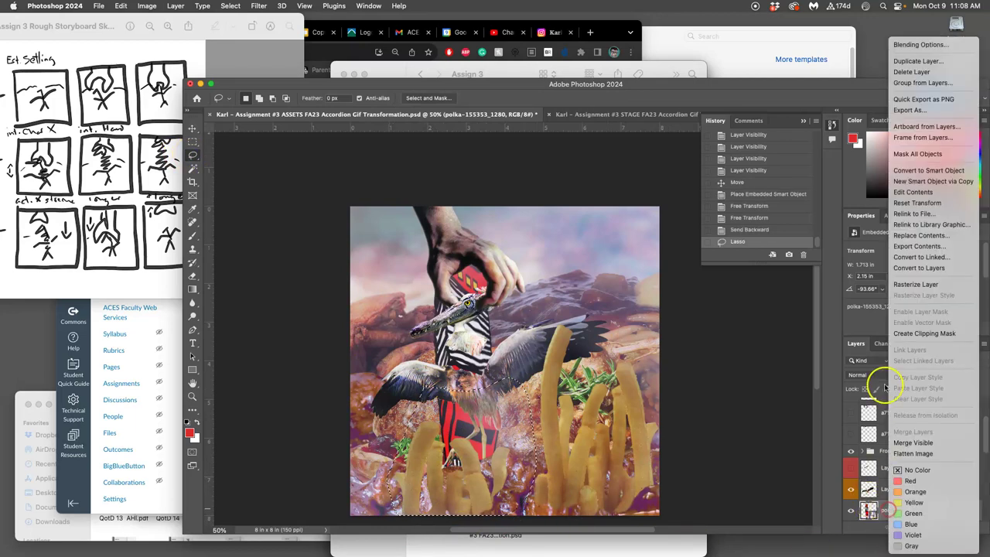
left_click(915, 285)
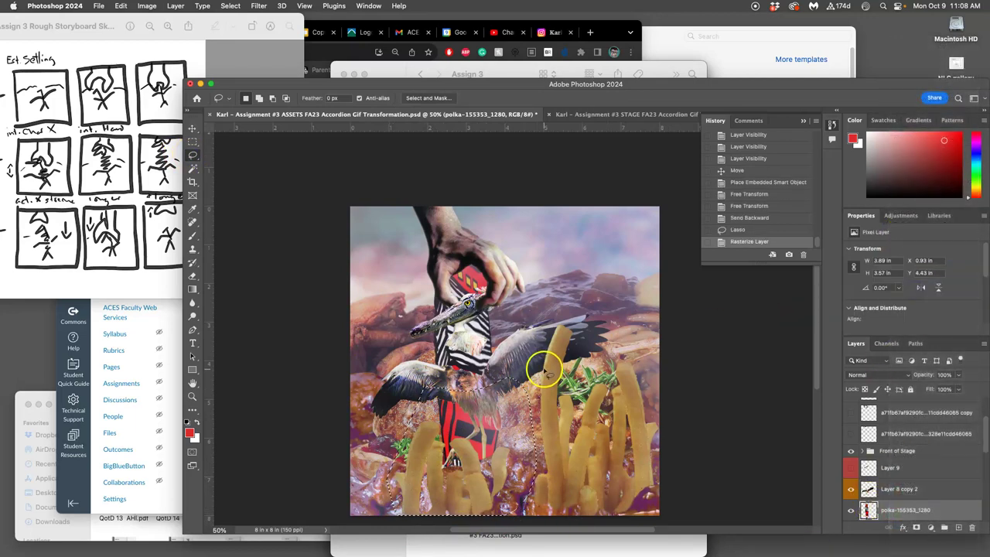
key("Delete")
key("ctrl+d")
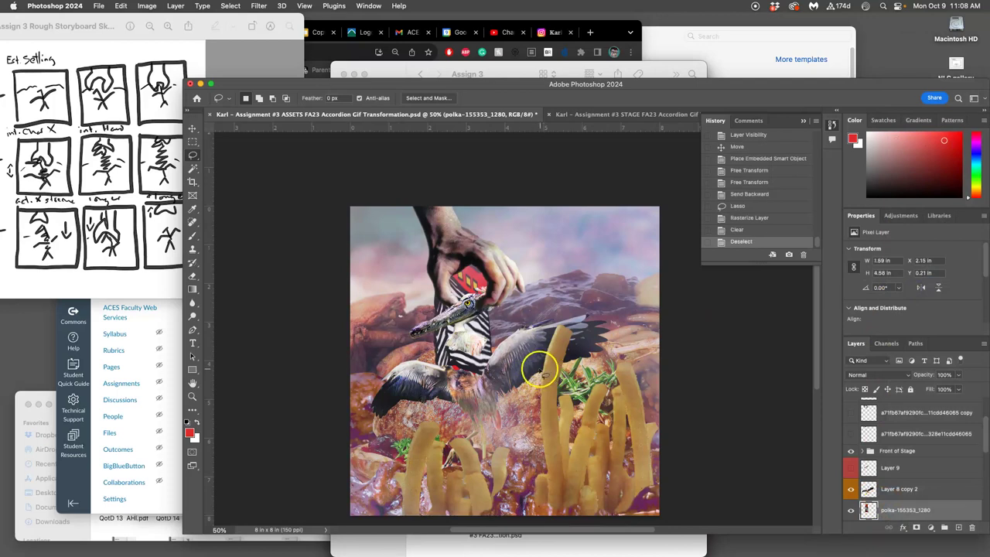
scroll(538, 370, "up", 1)
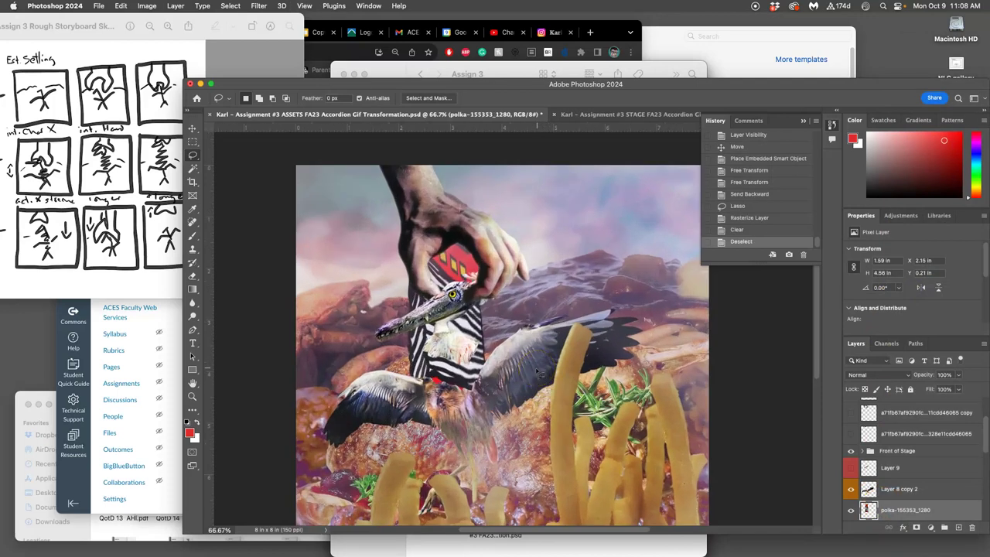
Step: Hide the hand copy 4, show Layer 9, and move the bird head onto the neck's top
scroll(851, 422, "up", 3)
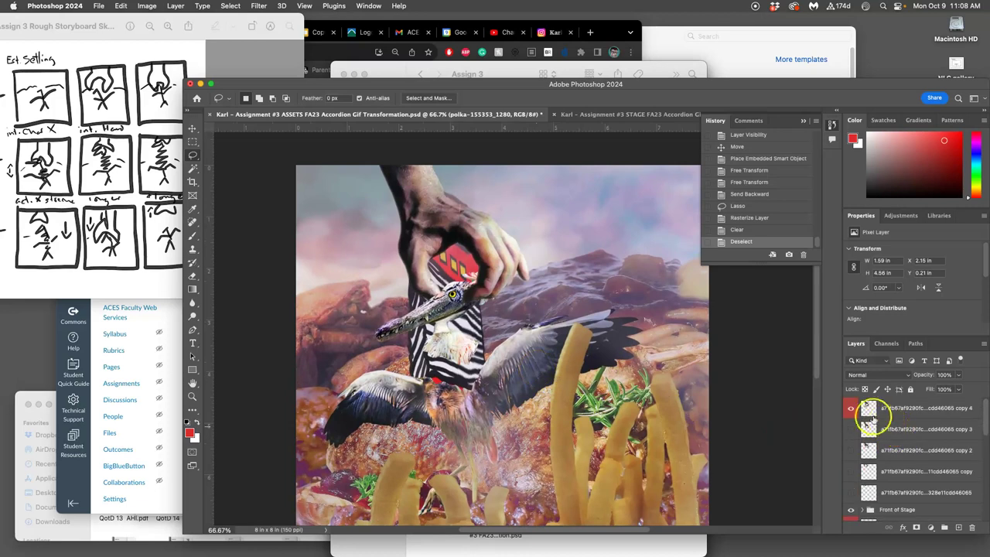
left_click(851, 409)
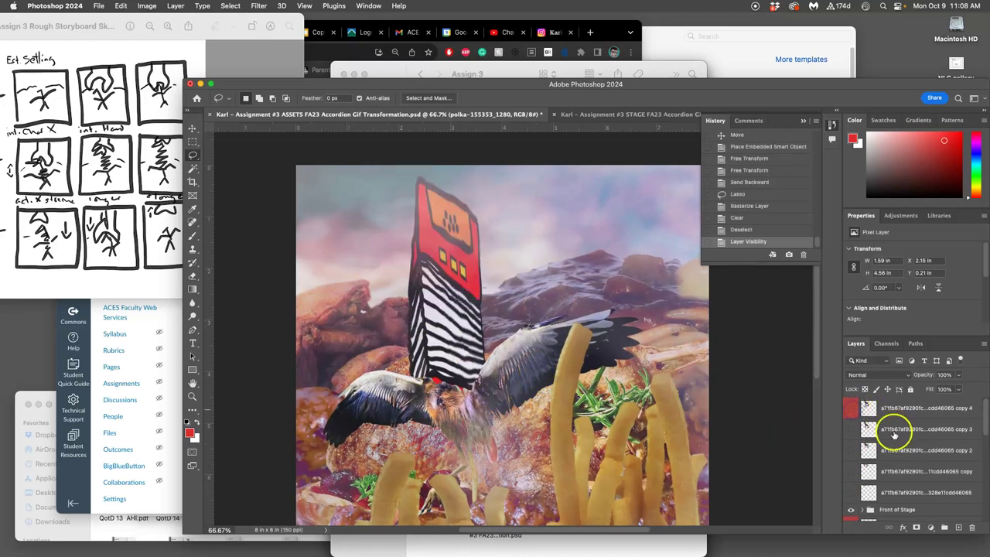
scroll(893, 434, "down", 1)
left_click(851, 502)
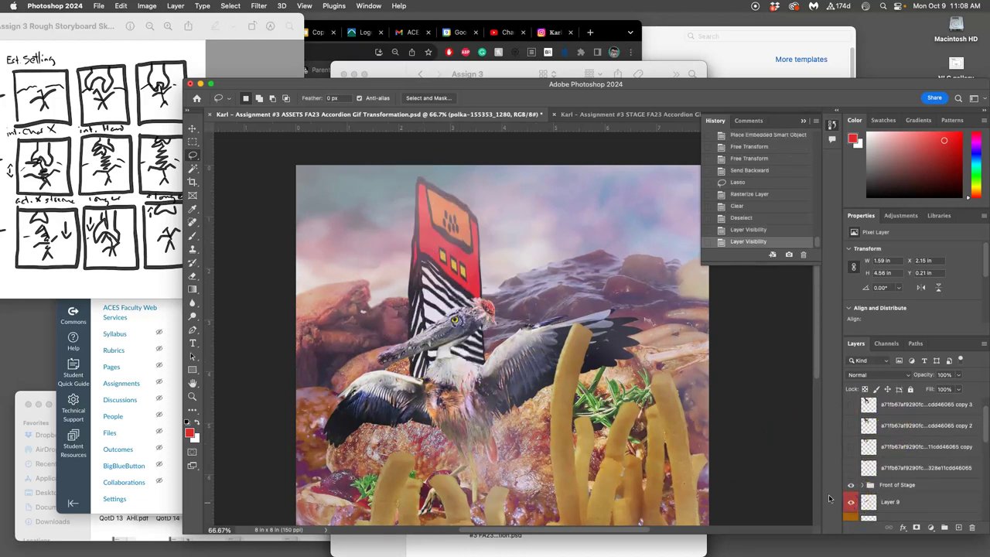
left_click(192, 128)
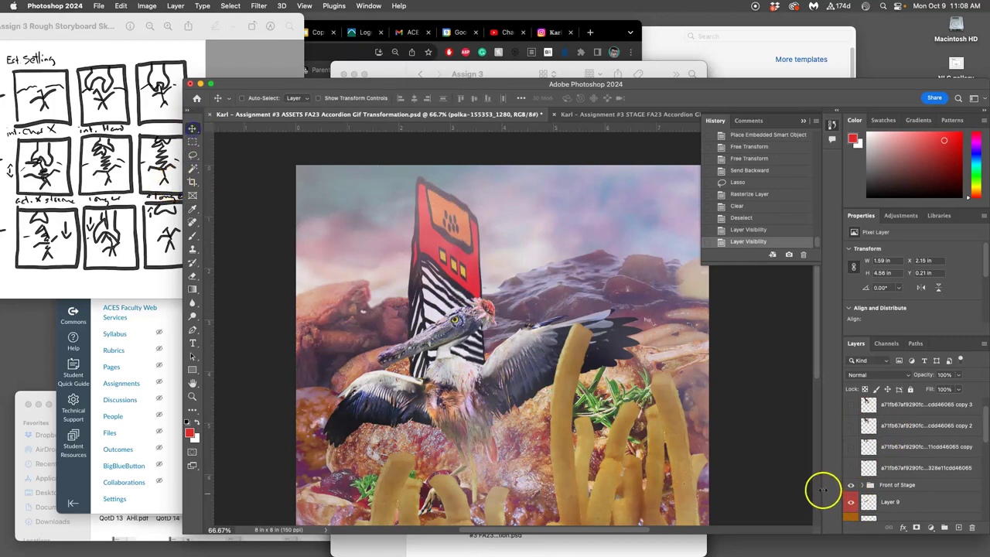
left_click(889, 502)
left_click_drag(448, 312, 443, 229)
key("super")
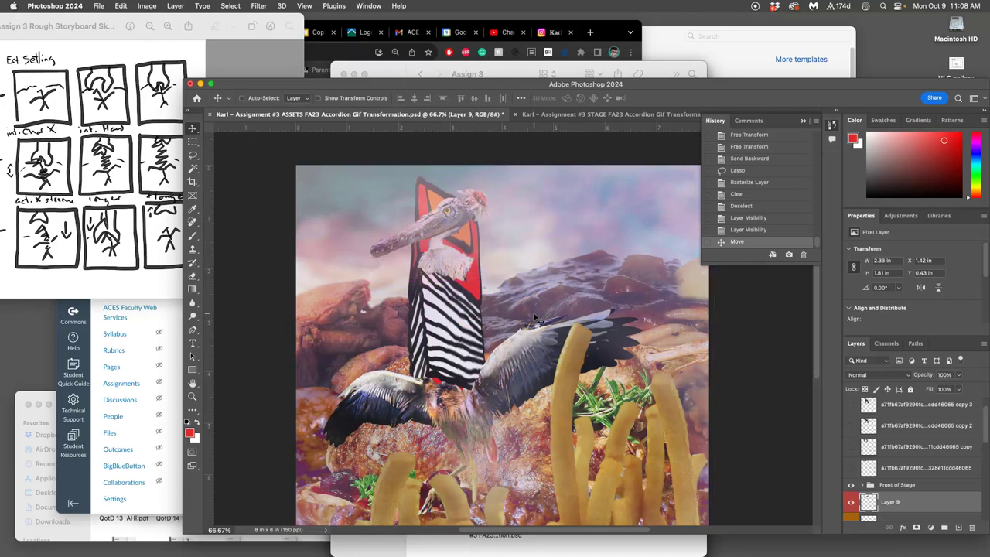
left_click(532, 314)
left_click(888, 500)
scroll(893, 499, "down", 2)
Step: Erase the red shape behind the pelican head from the polka layer
left_click(891, 511)
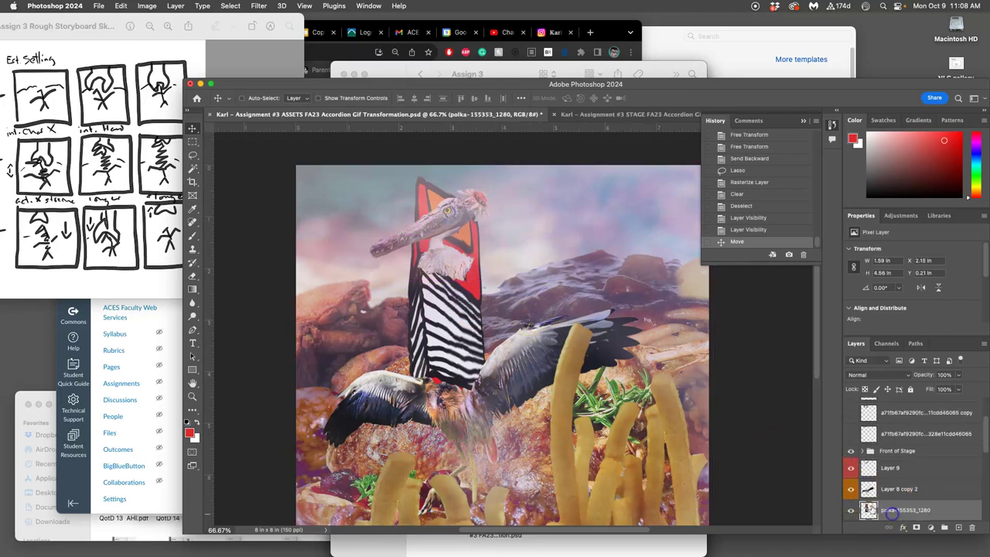
key("super")
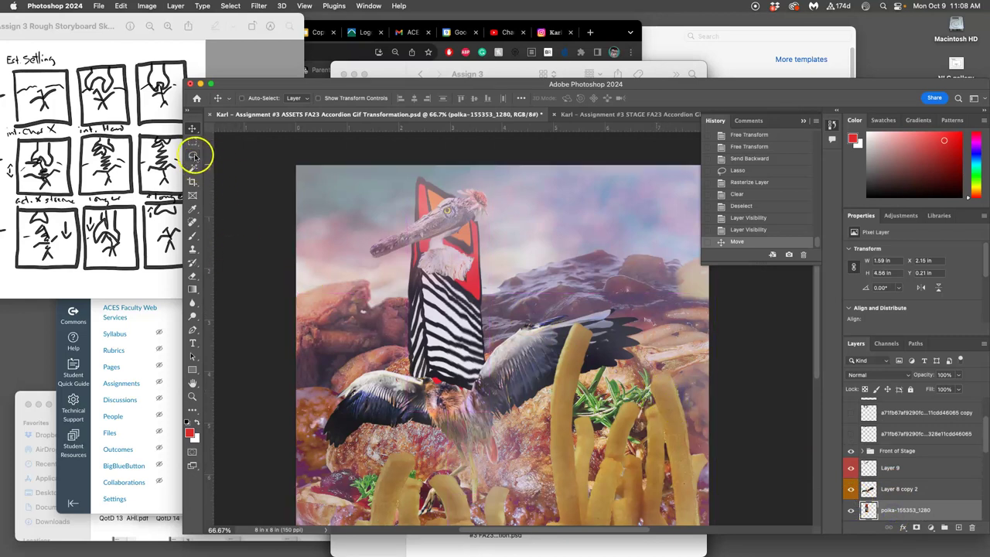
left_click(193, 157)
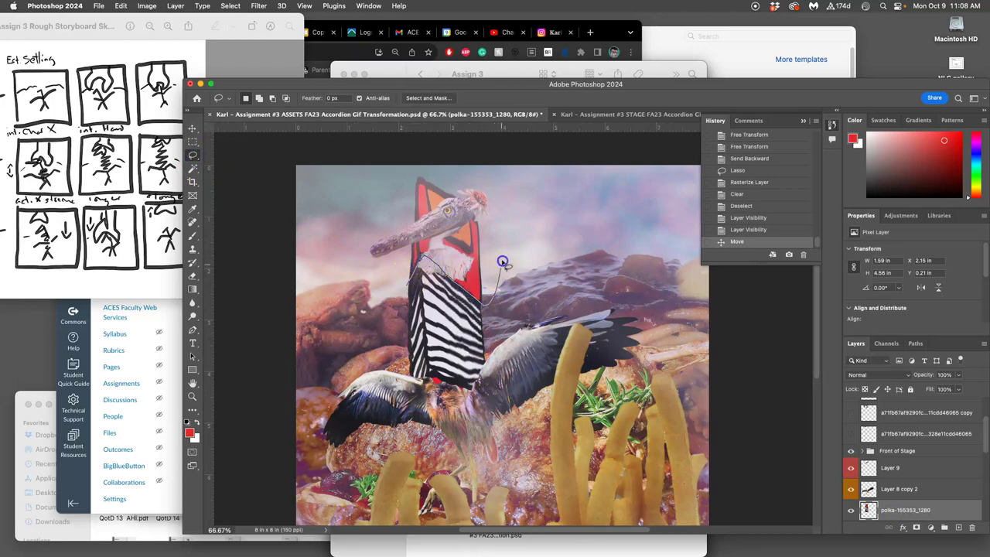
left_click_drag(387, 238, 384, 246)
key("Delete")
key("ctrl+d")
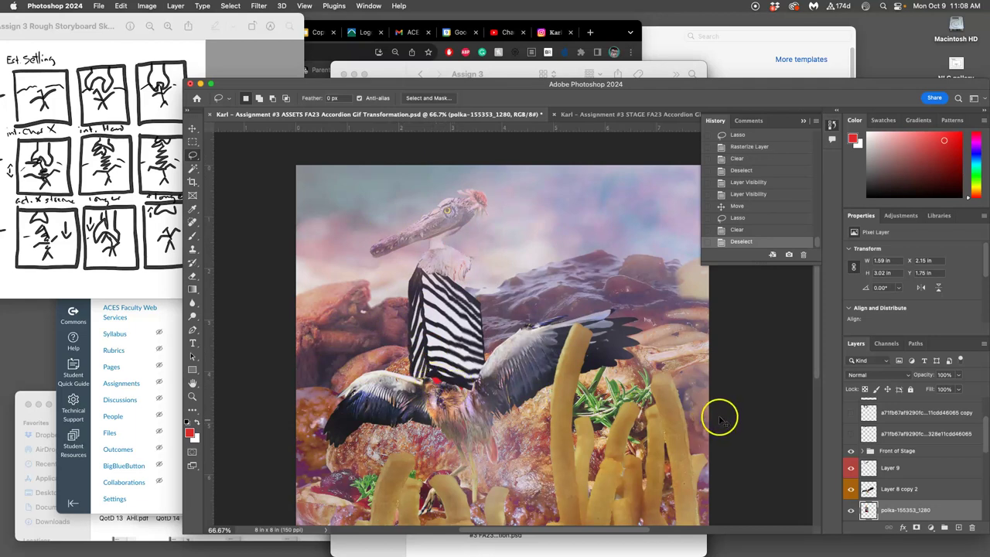
Step: Warp the striped body so its top stretches and tapers toward the head
key("super+t")
right_click(459, 333)
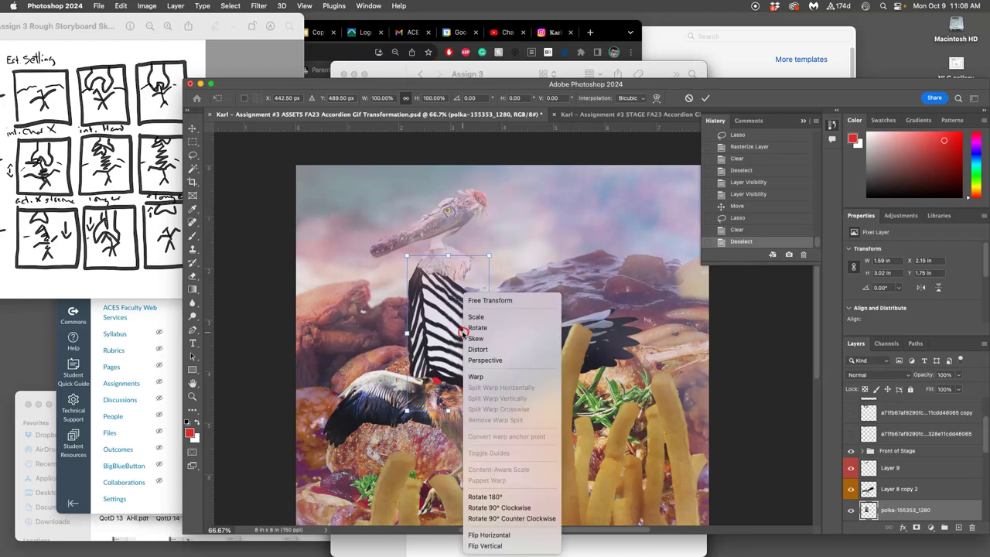
left_click(487, 377)
left_click_drag(485, 286, 478, 236)
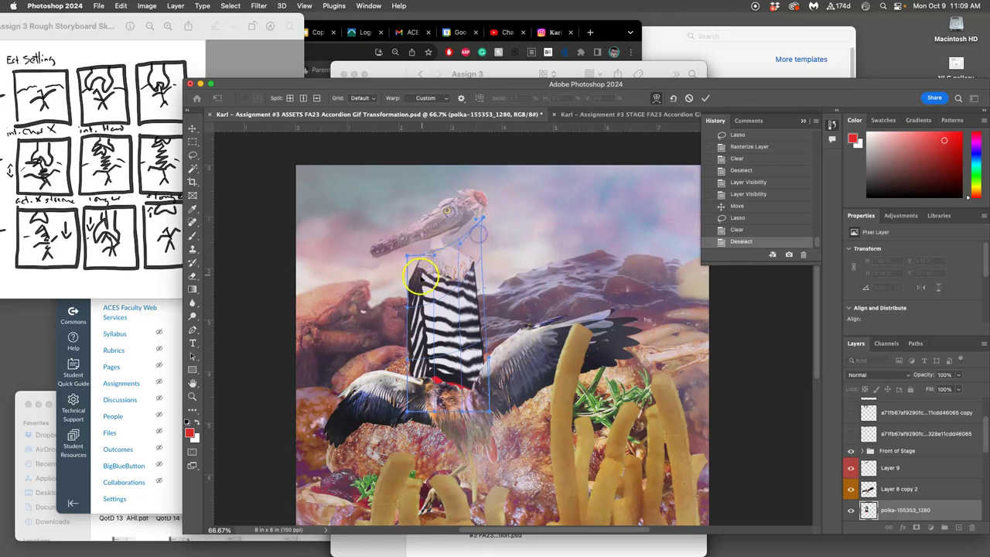
left_click_drag(411, 268, 424, 272)
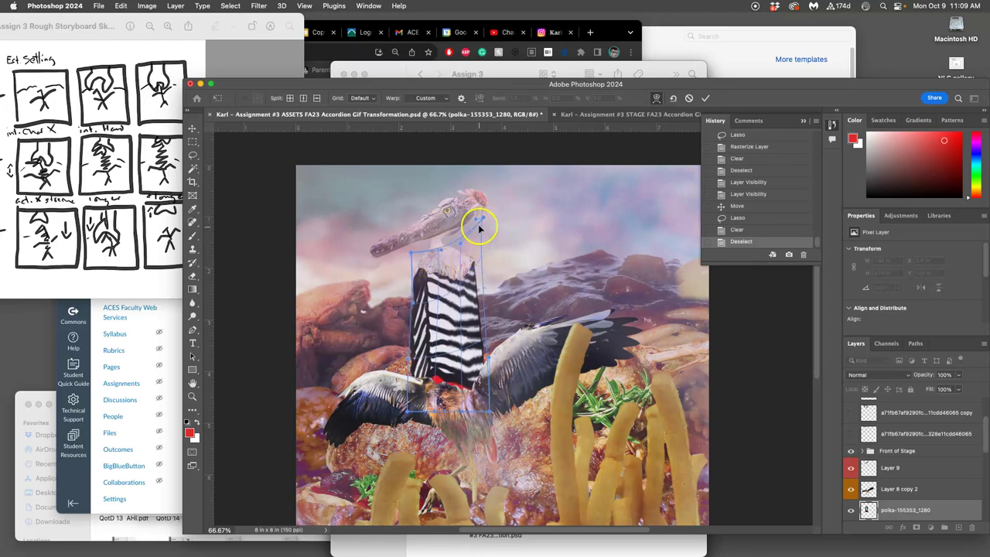
left_click_drag(484, 221, 421, 234)
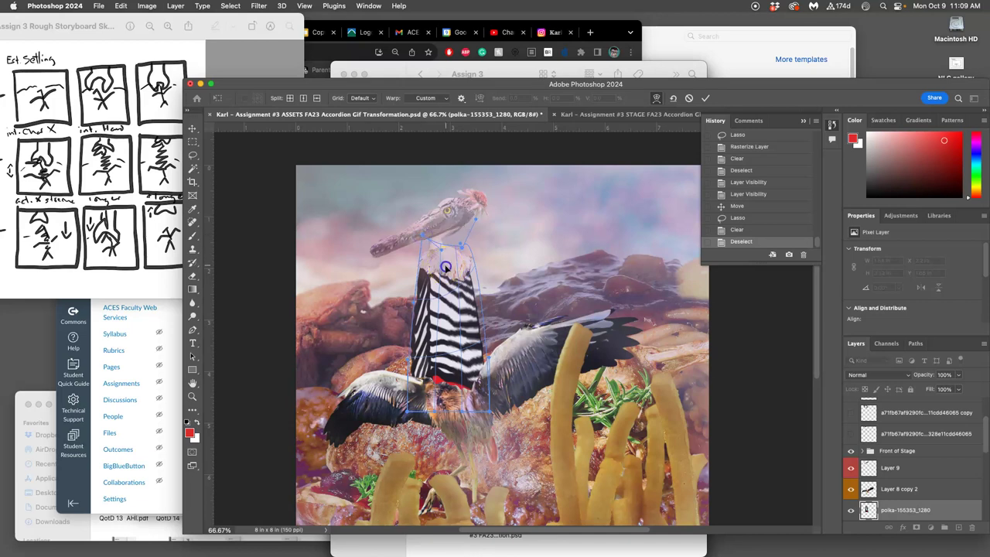
left_click_drag(445, 268, 446, 269)
left_click_drag(452, 345, 485, 368)
key("Return")
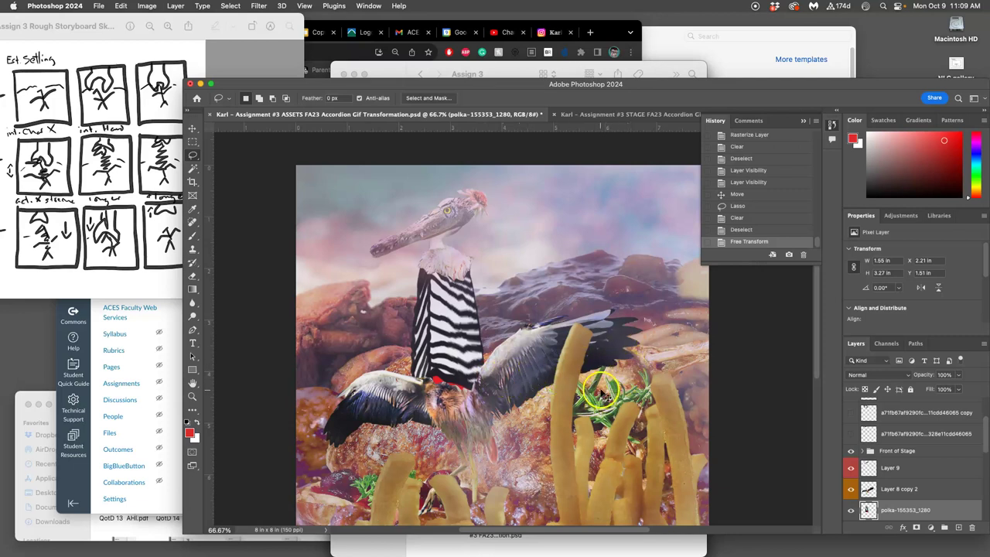
Step: Warp the striped neck again, bending it further into shape
key("super+t")
right_click(459, 292)
left_click(473, 377)
left_click_drag(416, 343, 483, 398)
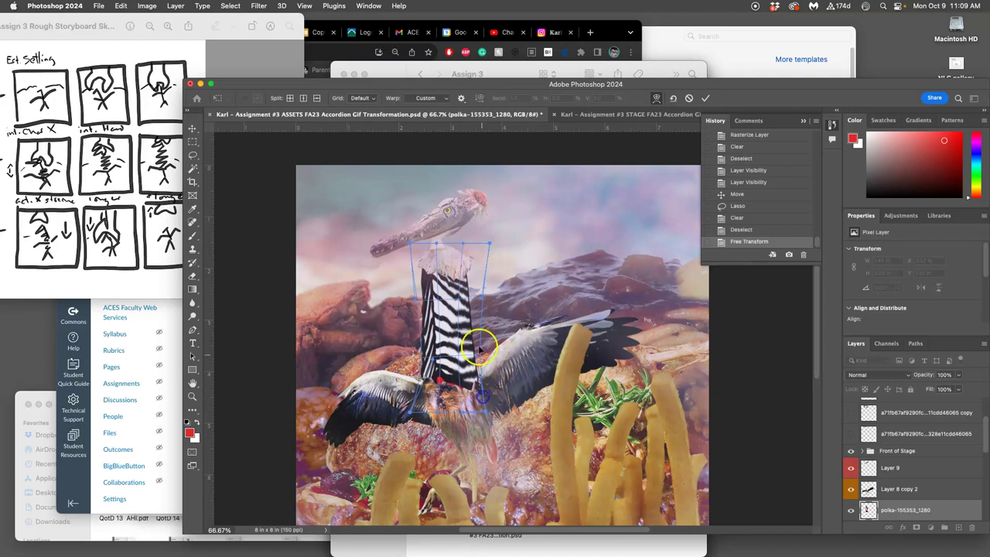
left_click_drag(477, 346, 479, 322)
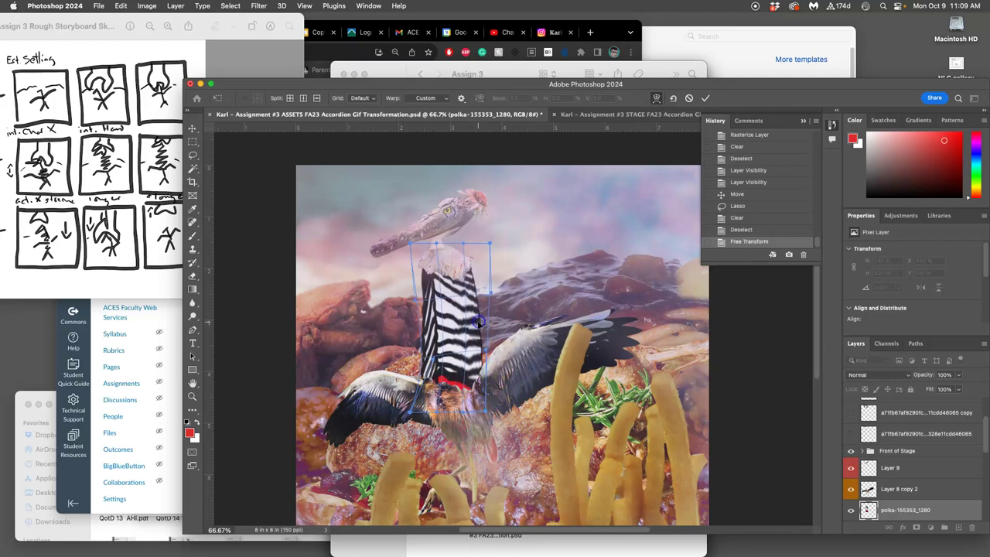
Step: Apply the neck warp and run several Smart Sharpen passes at 110% amount, 1.3 px radius
key("Return")
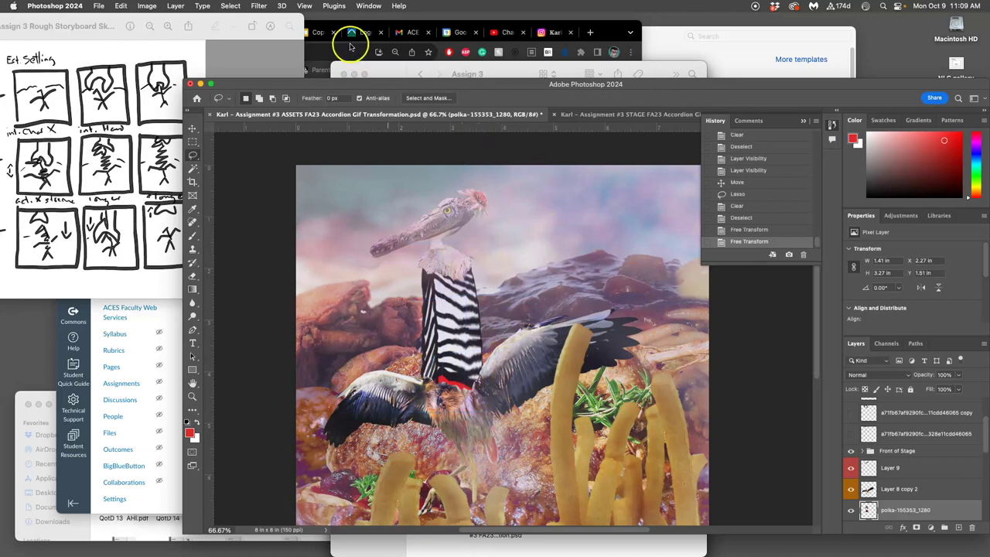
left_click(261, 11)
left_click(266, 21)
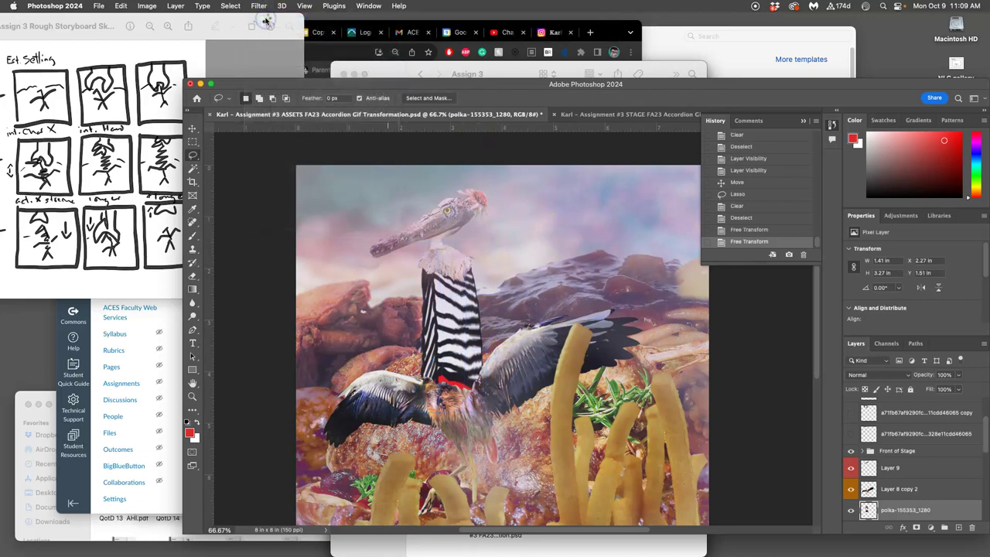
left_click(262, 6)
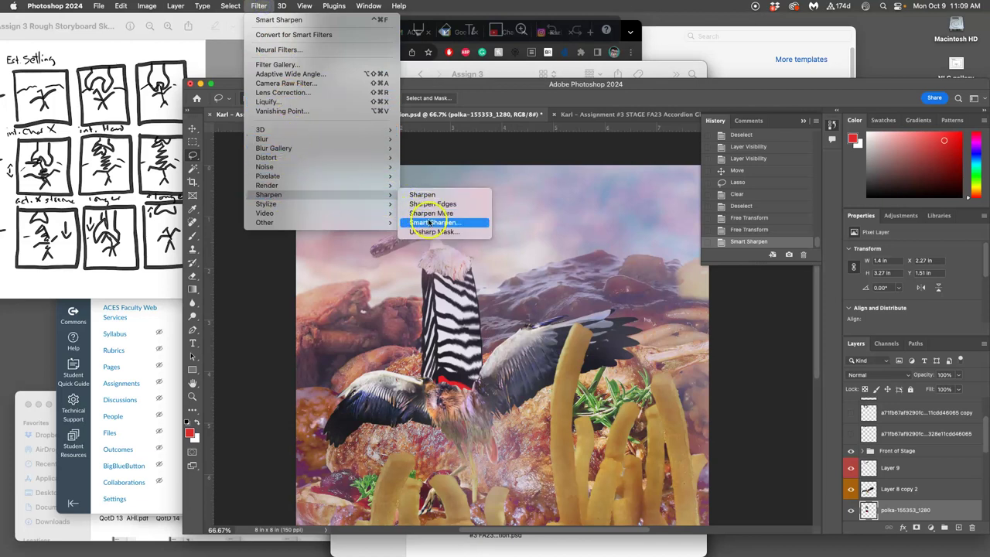
left_click(426, 222)
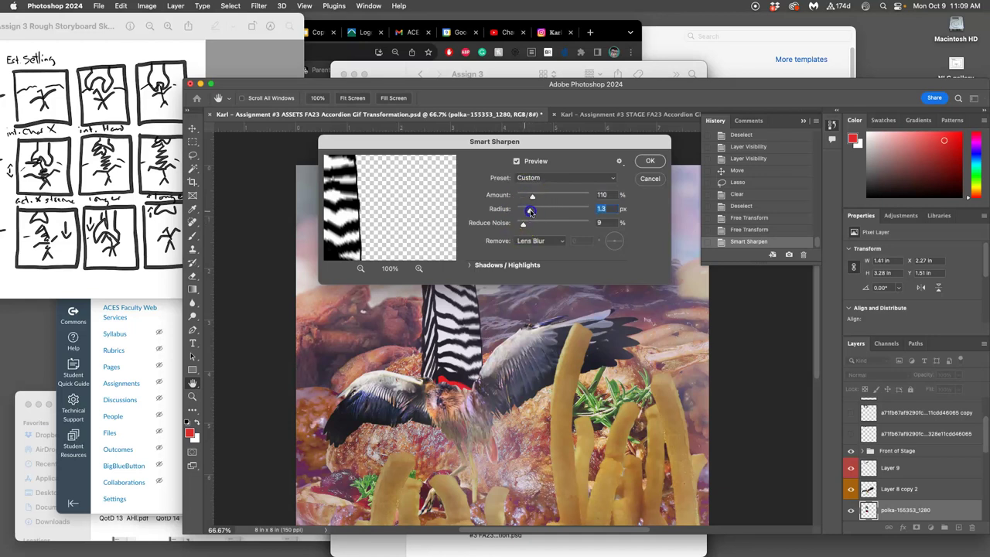
left_click(644, 163)
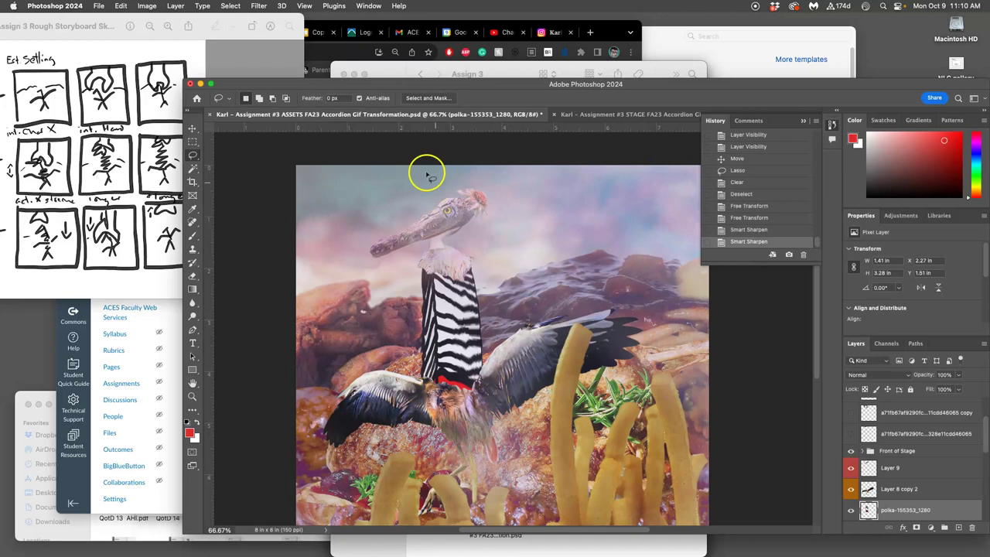
left_click(258, 6)
left_click(265, 20)
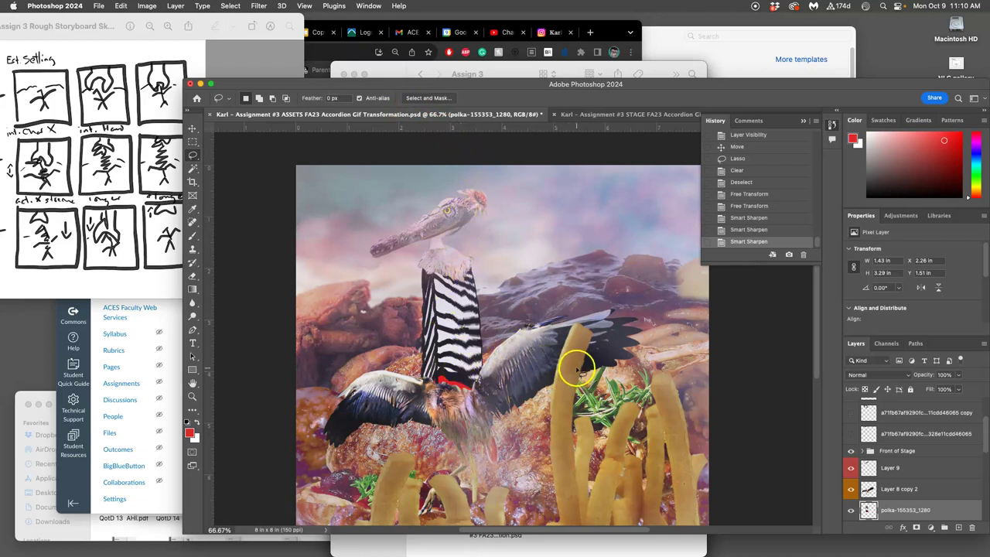
scroll(901, 508, "down", 1)
scroll(901, 508, "down", 1)
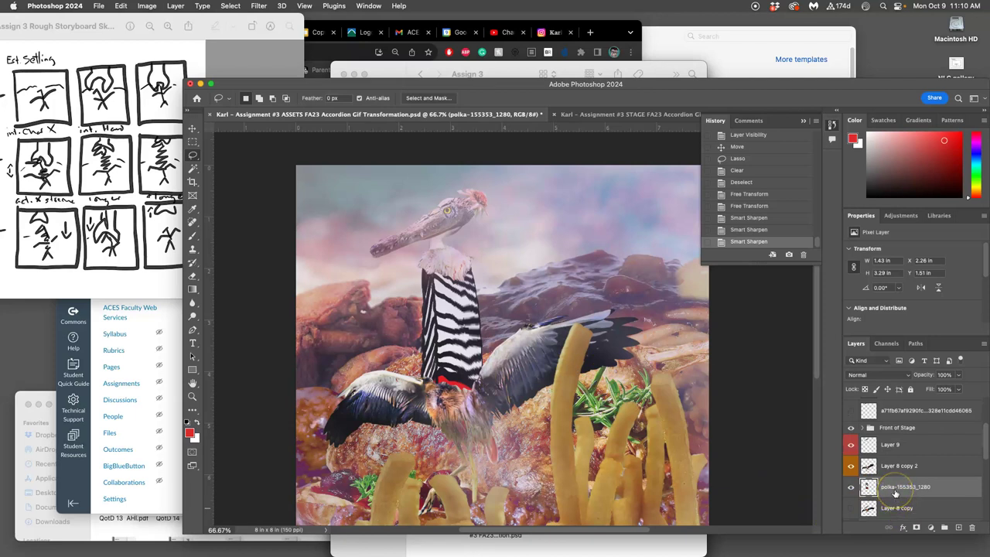
Step: Duplicate the zebra neck and shorten the copy from the top
key("ctrl+j")
key("ctrl+t")
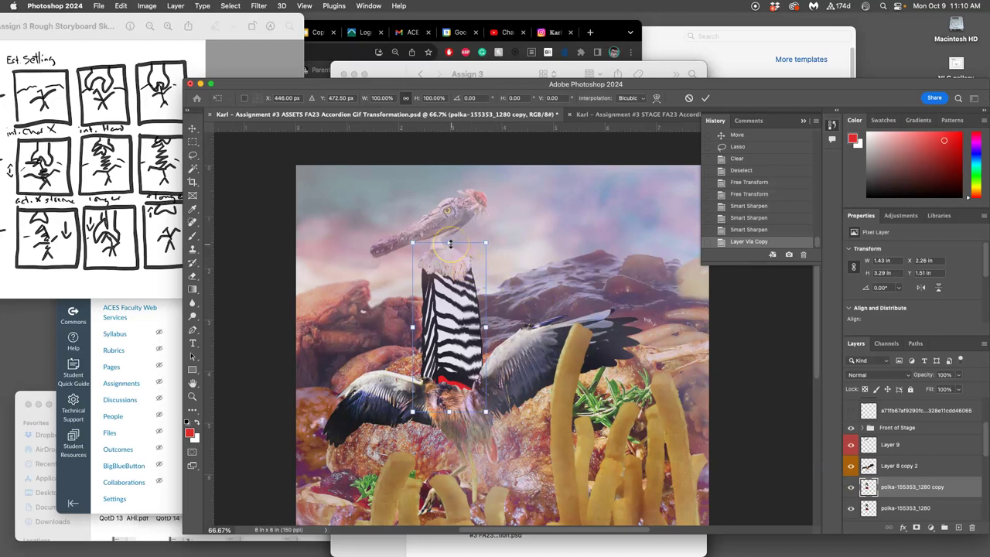
left_click_drag(872, 444, 891, 452)
left_click_drag(450, 246, 449, 262)
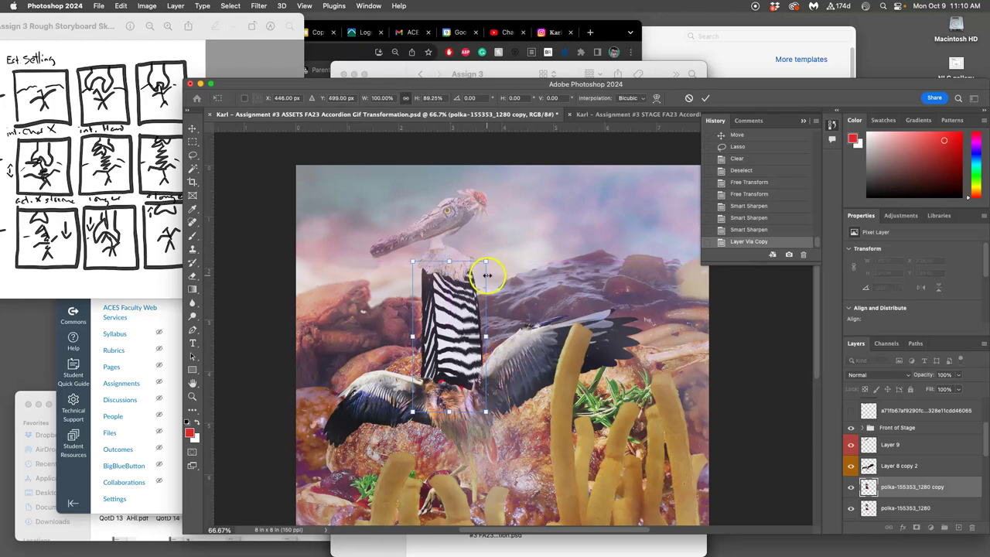
key("Return")
Step: Duplicate Layer 9's bird head and move the copy down about half an inch
left_click(892, 447)
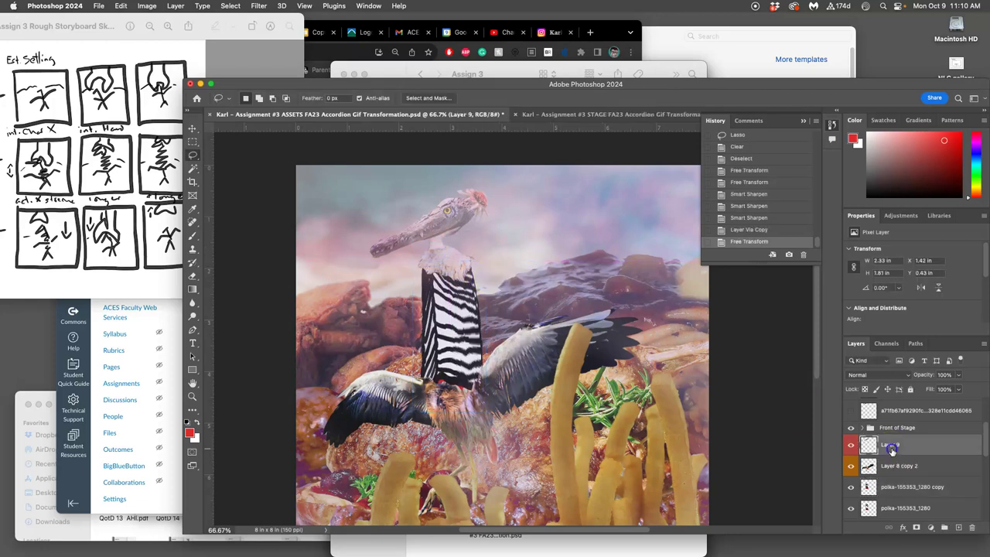
key("super+j")
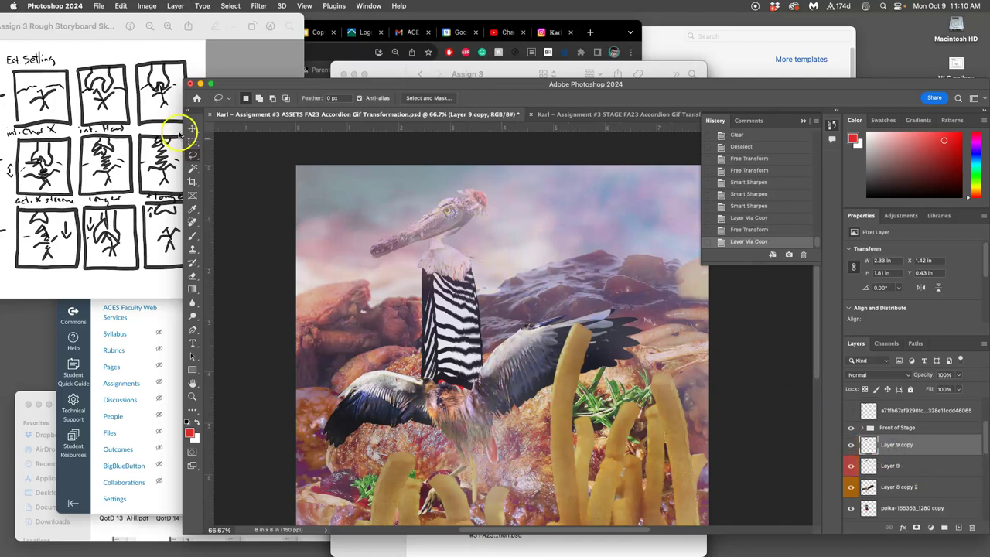
left_click(192, 127)
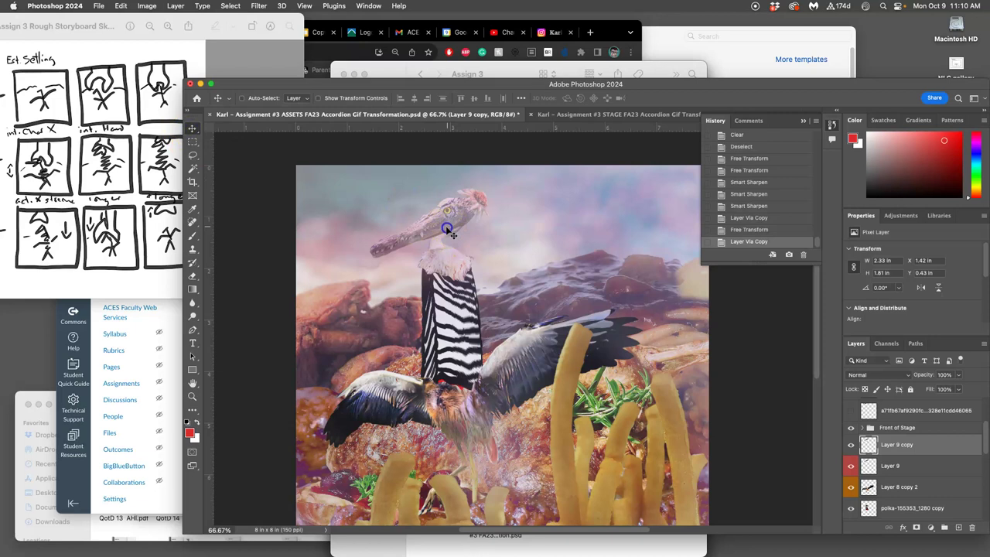
left_click_drag(447, 231, 447, 250)
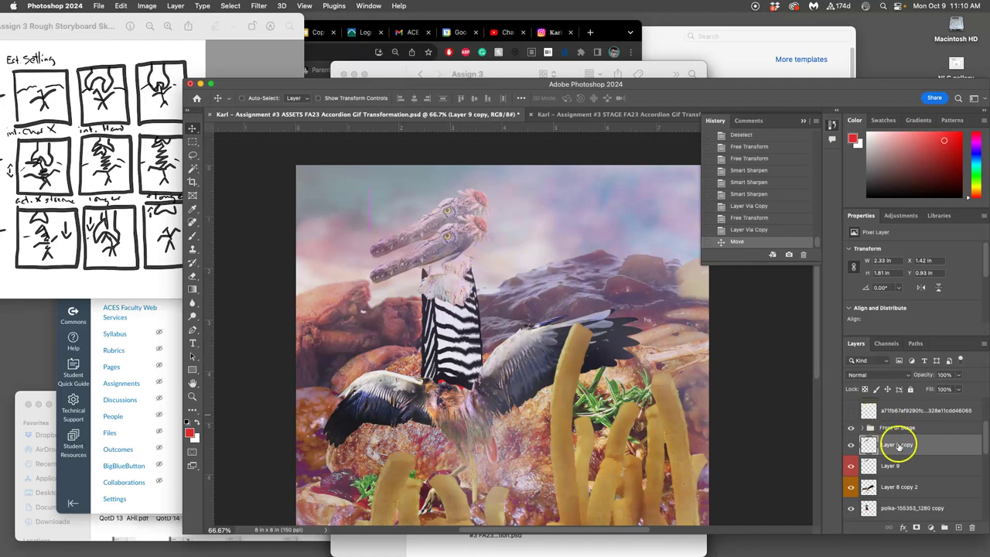
Step: Delete the duplicate bird head and the shortened neck copy layers
key("BackSpace")
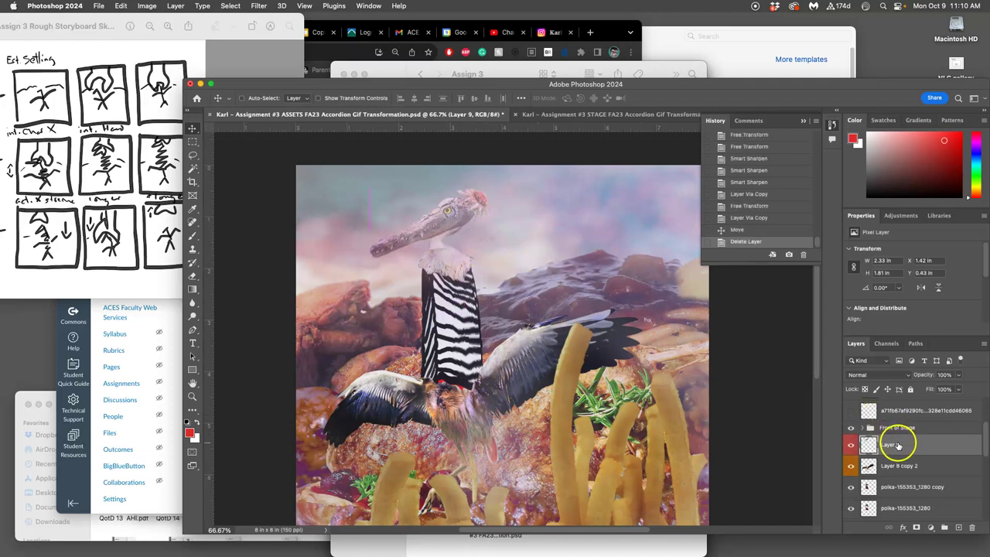
left_click(900, 486)
key("BackSpace")
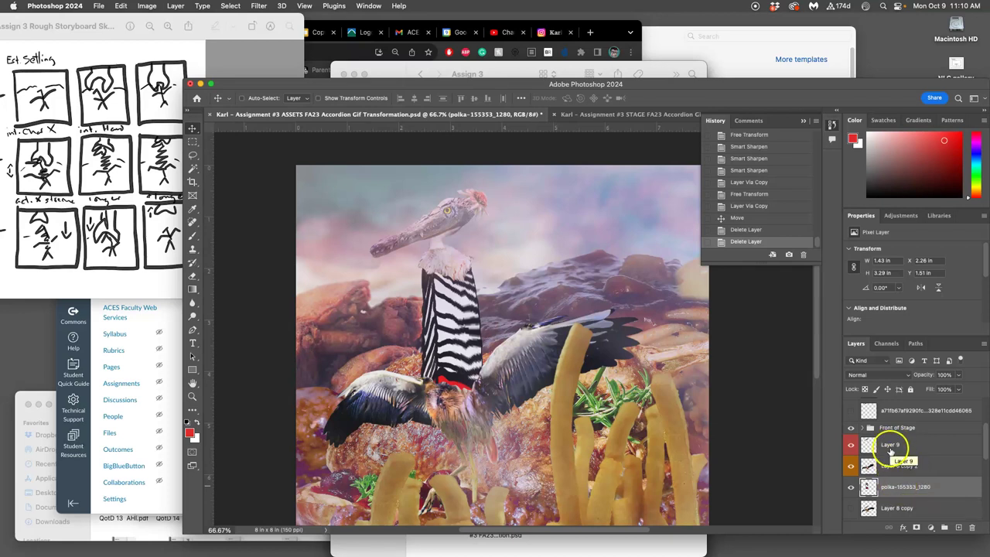
Step: Move Layer 9 below Layer 8 copy 2 and merge the neck layer into it
left_click_drag(890, 446, 893, 473)
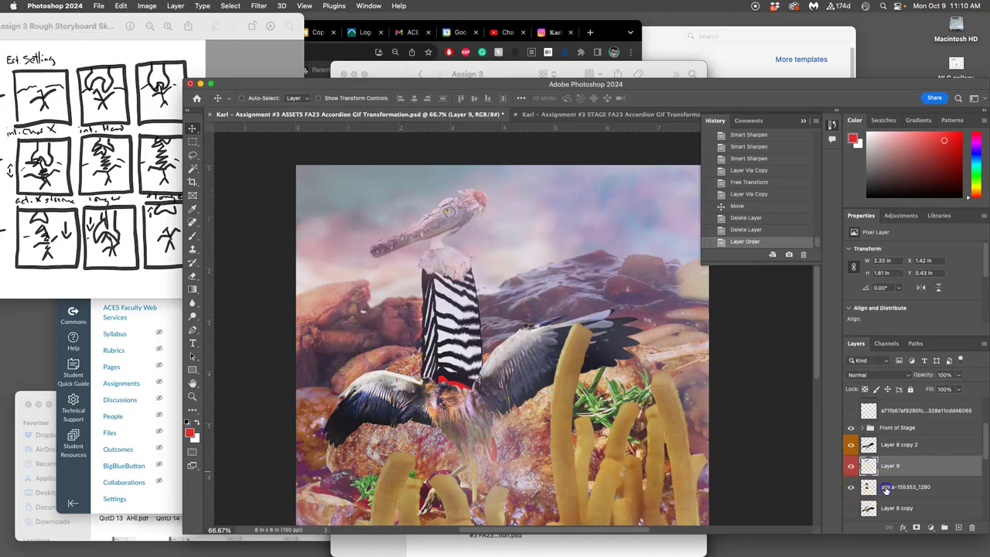
left_click(886, 487, "shift")
key("super+e")
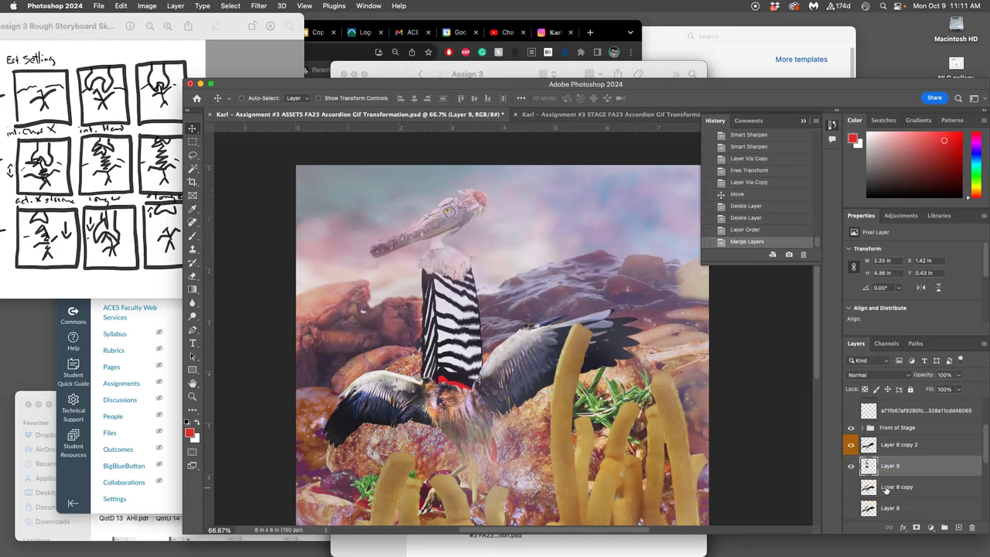
left_click(851, 466)
left_click(851, 467)
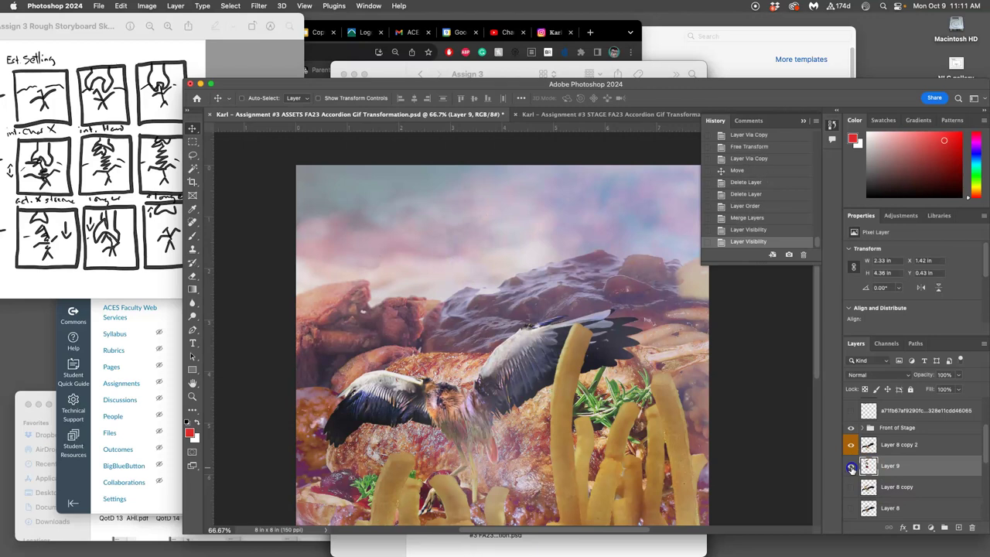
Step: Duplicate the merged bird, then cancel and undo back to before the merge
key("super+j")
left_click(902, 467)
key("super+t")
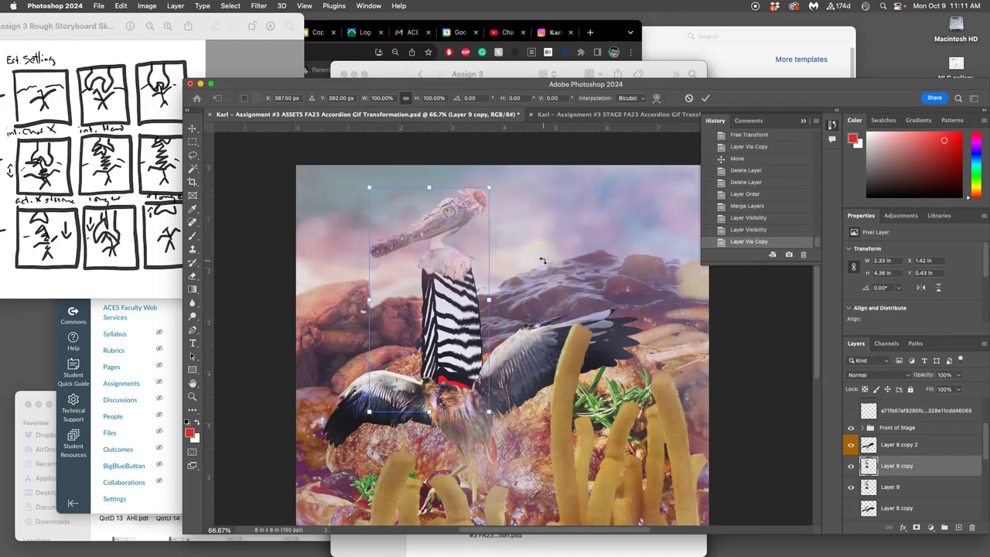
key("Escape")
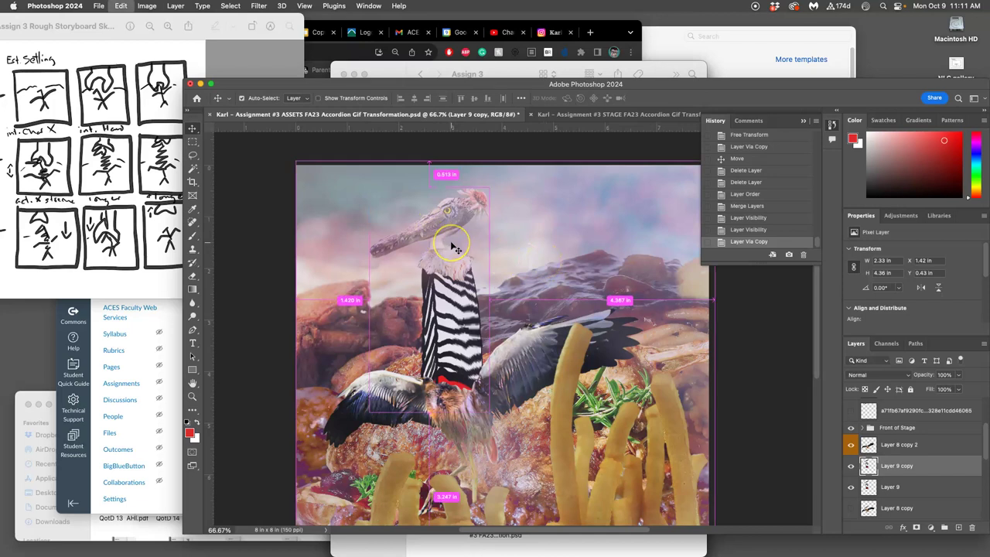
key("super+z")
key("super+z")
key("super+z")
key("super+z")
key("super+z")
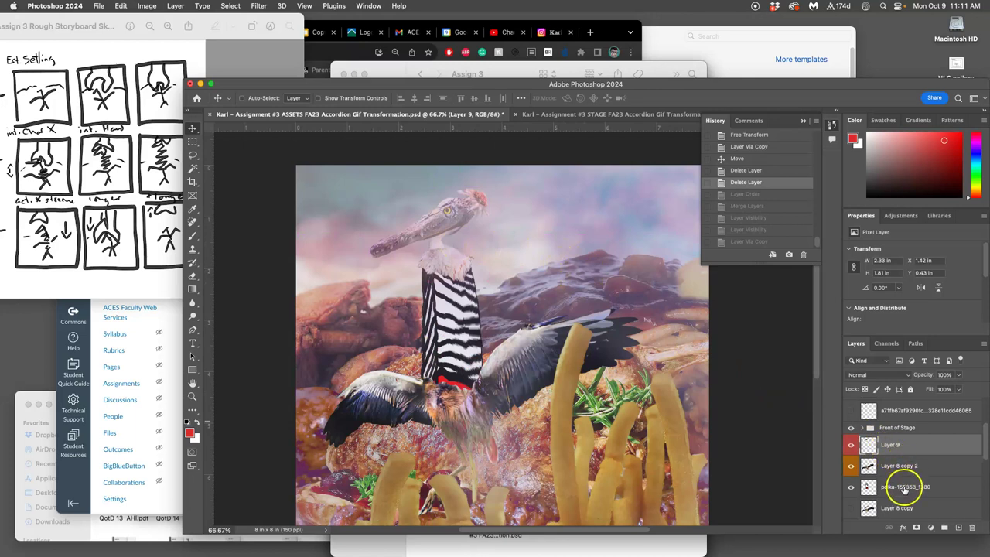
Step: Duplicate the zebra neck, squash the copy to 89.25% height, and add a guide at 1.454 in
left_click(905, 487)
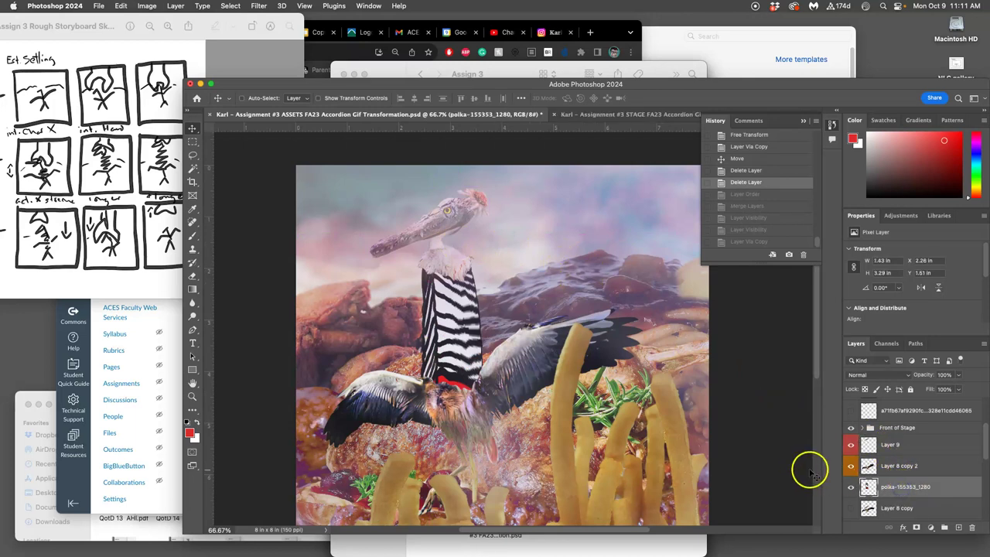
key("super+j")
key("super+t")
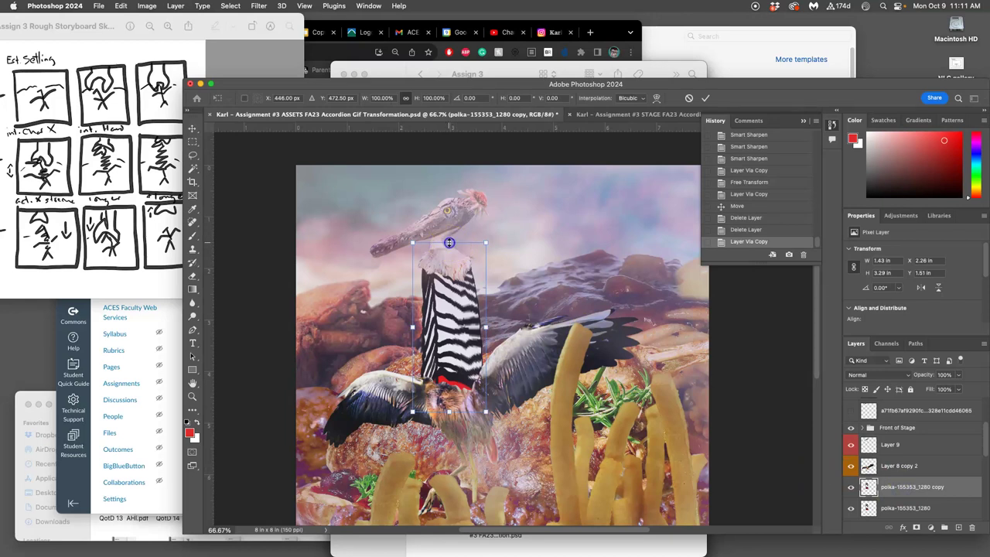
left_click_drag(450, 243, 448, 257)
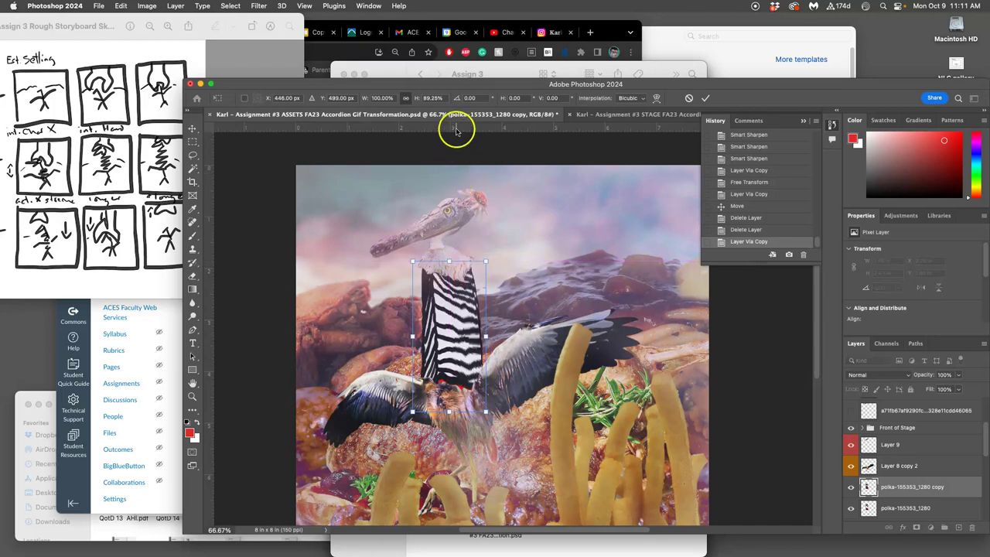
left_click_drag(454, 125, 460, 258)
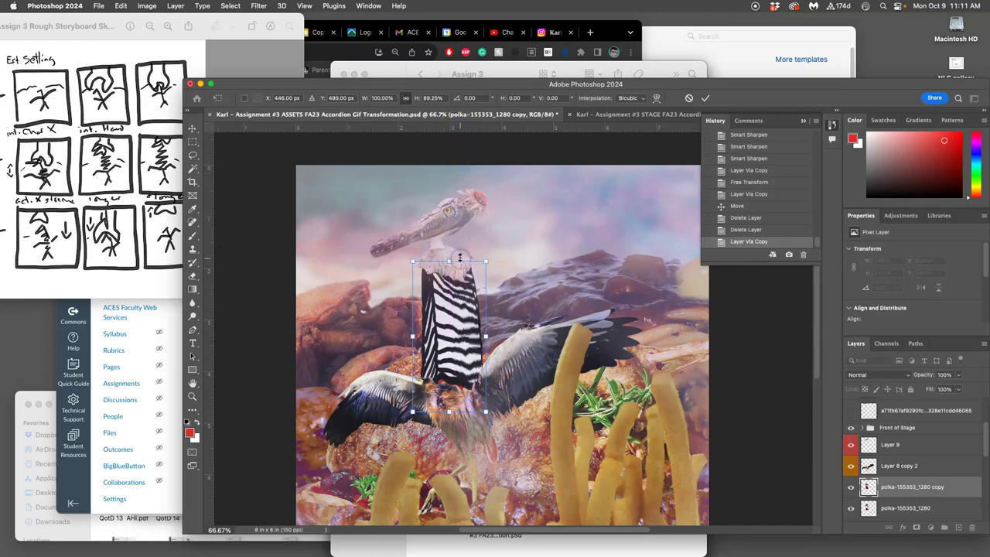
key("Return")
key("super+semicolon")
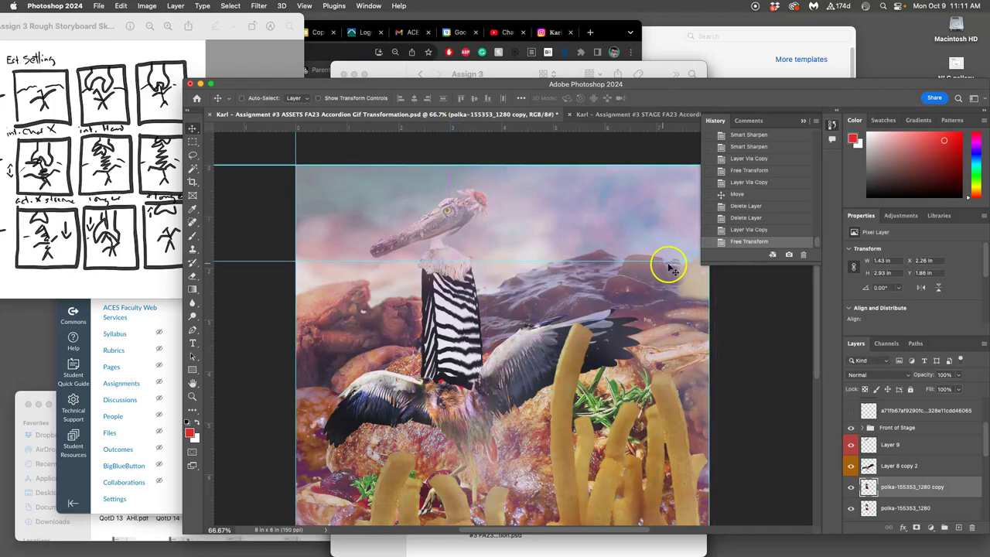
Step: Duplicate the Layer 9 bird head and lower the copy by 0.3 in
left_click(895, 446)
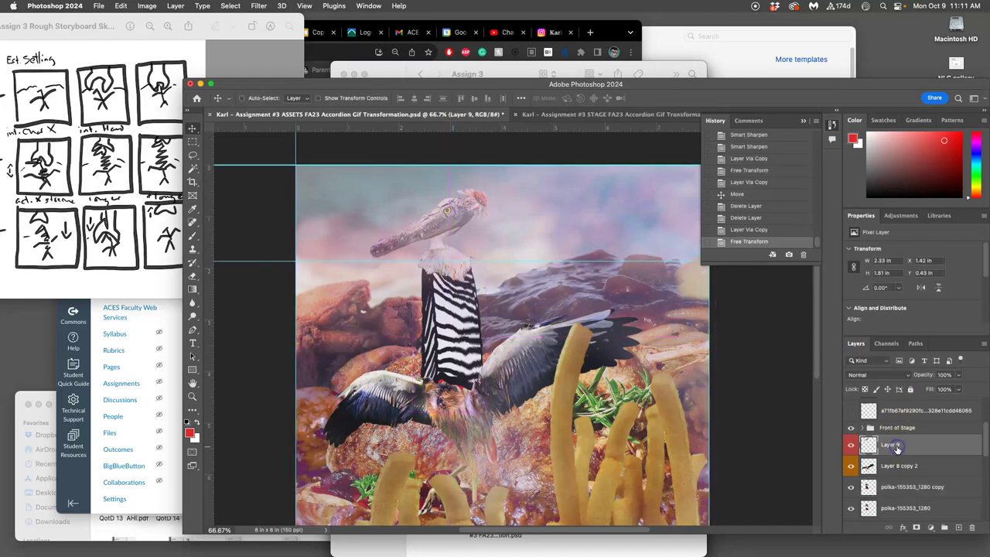
key("super+j")
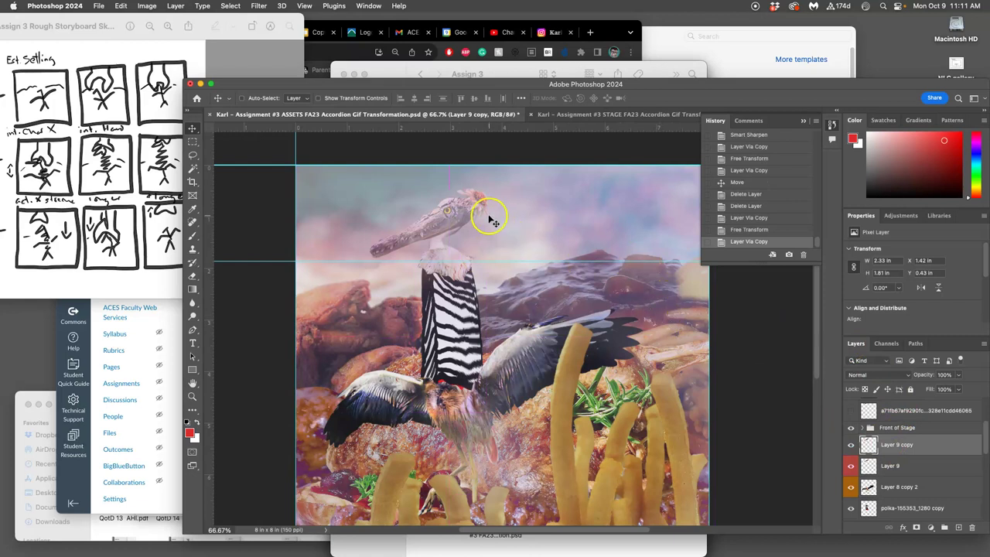
left_click_drag(452, 215, 451, 235)
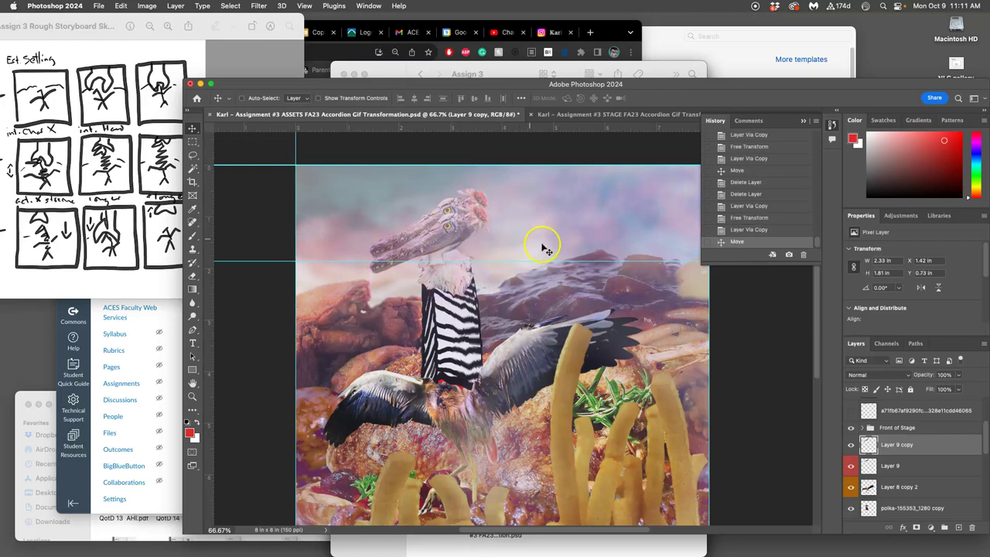
Step: Toggle the head, wings and neck layers on and off to compare original and copied positions
left_click(851, 466)
left_click(851, 485)
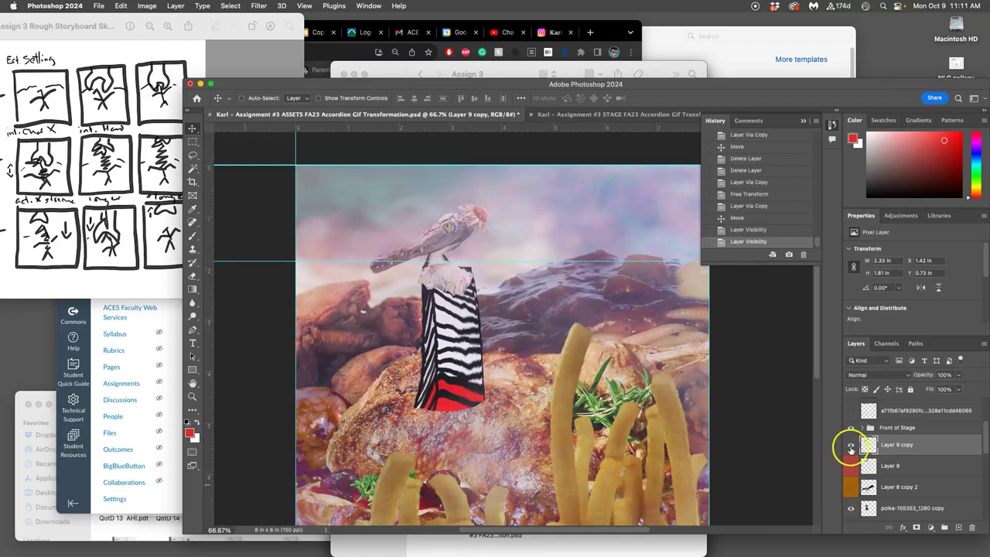
left_click(851, 445)
left_click(851, 447)
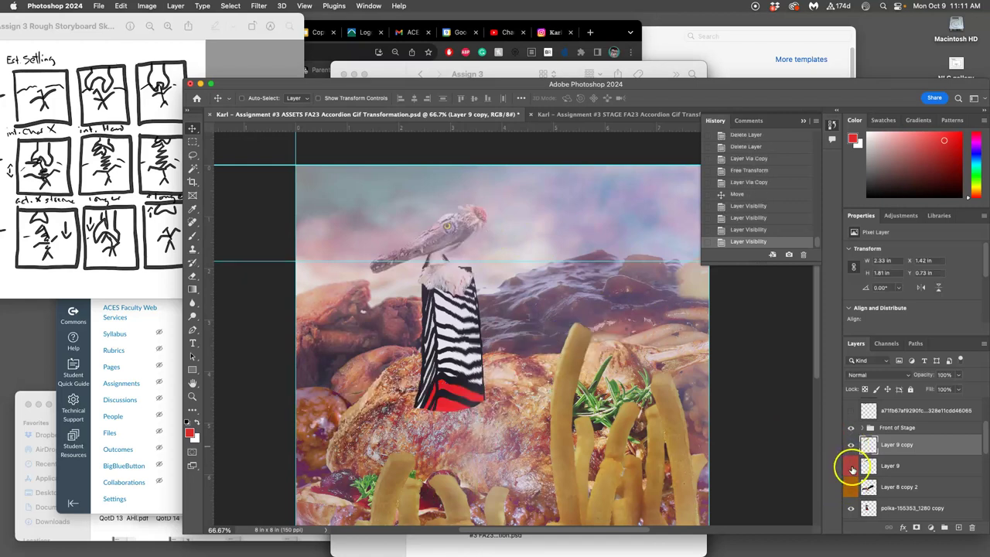
left_click(851, 465)
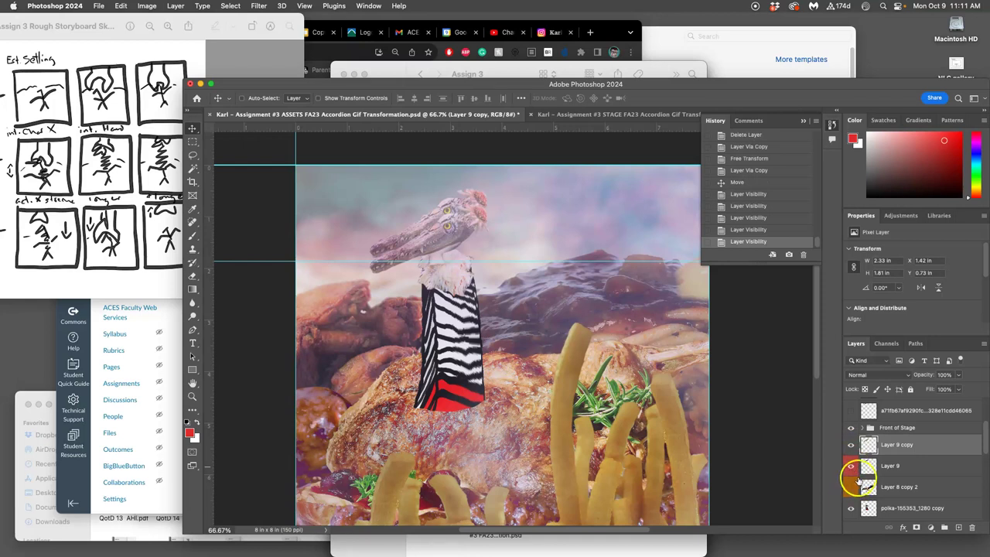
scroll(855, 476, "down", 2)
left_click(852, 495)
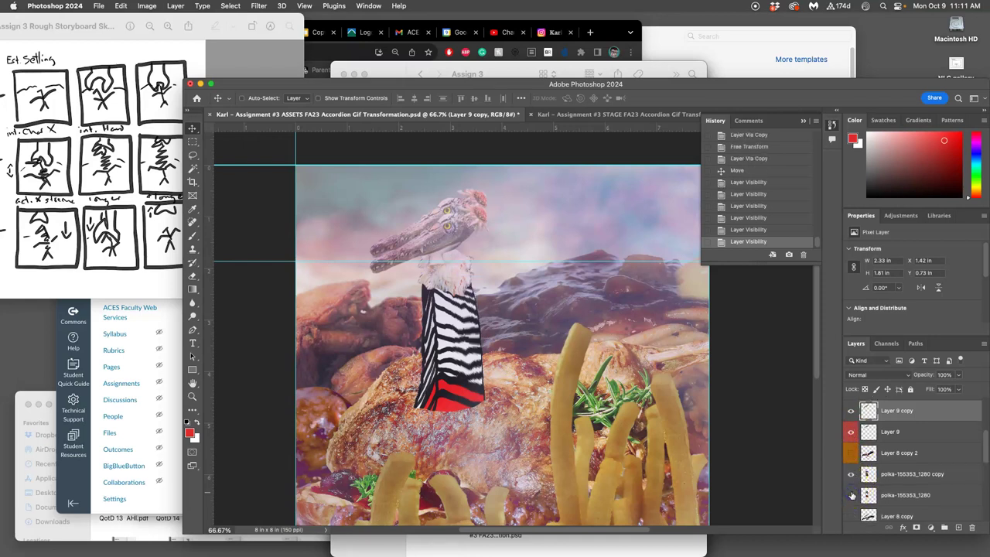
left_click(851, 494)
left_click(852, 495)
left_click(852, 494)
left_click(851, 475)
left_click(851, 475)
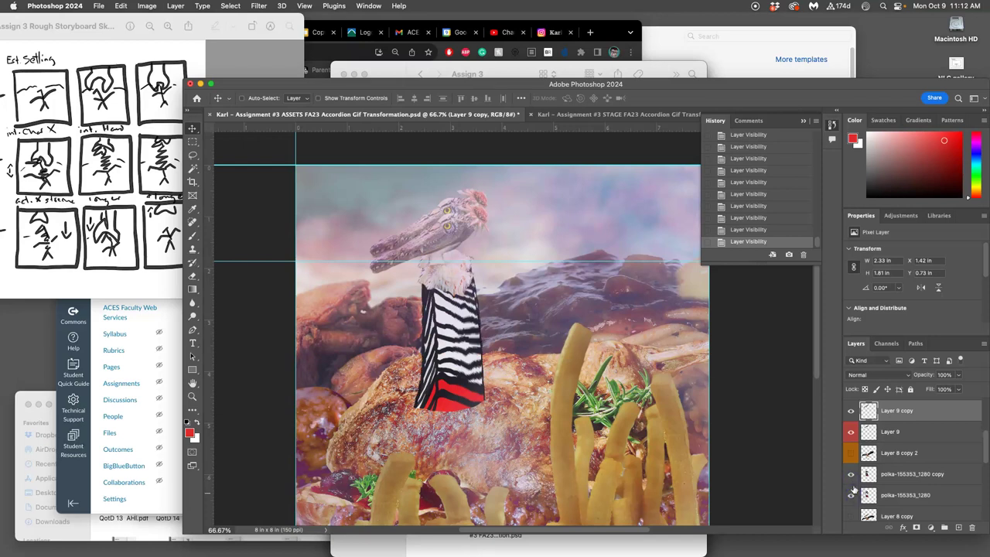
left_click(851, 475)
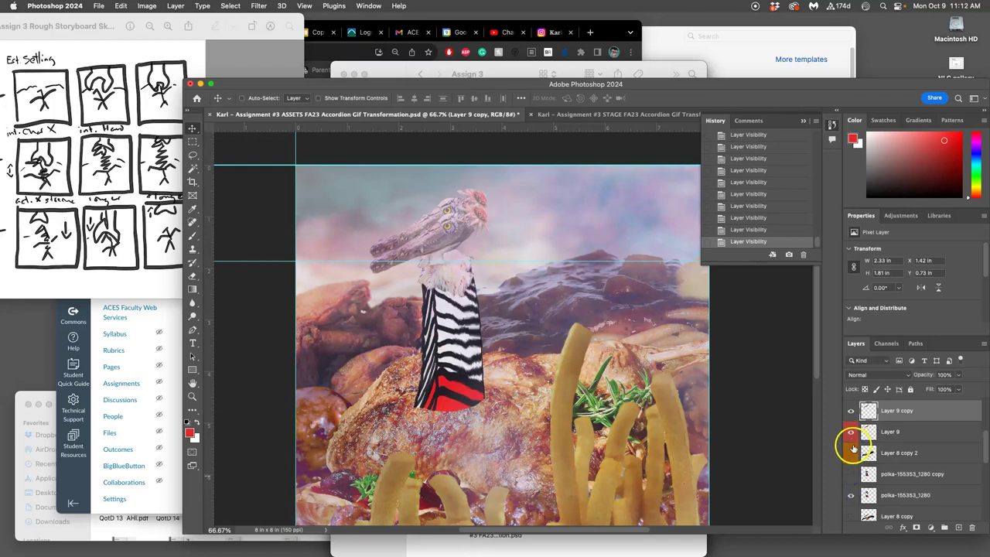
Step: Show Layer 9 copy and the copied neck while hiding the original Layer 9 and polka neck
left_click(852, 434)
left_click(851, 433)
left_click(850, 454)
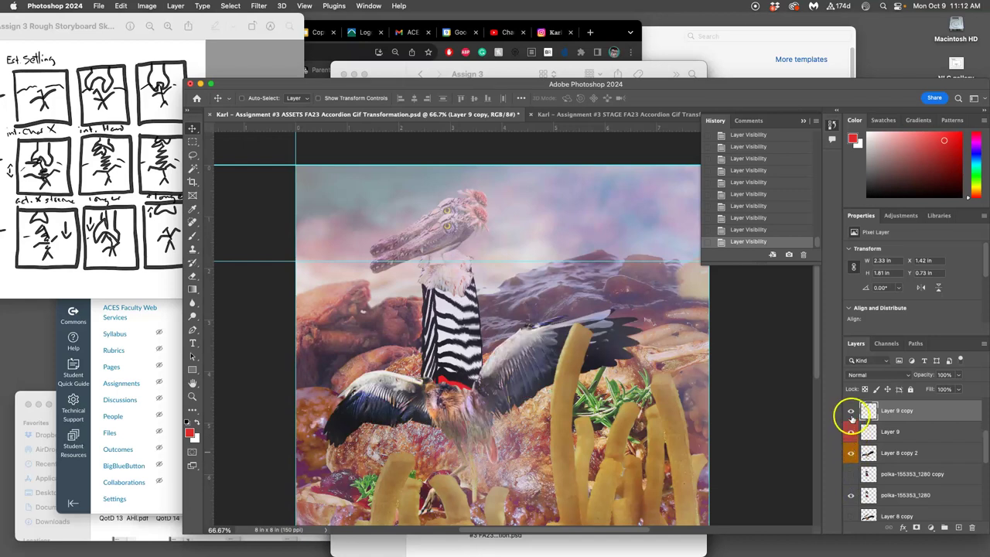
left_click(852, 413)
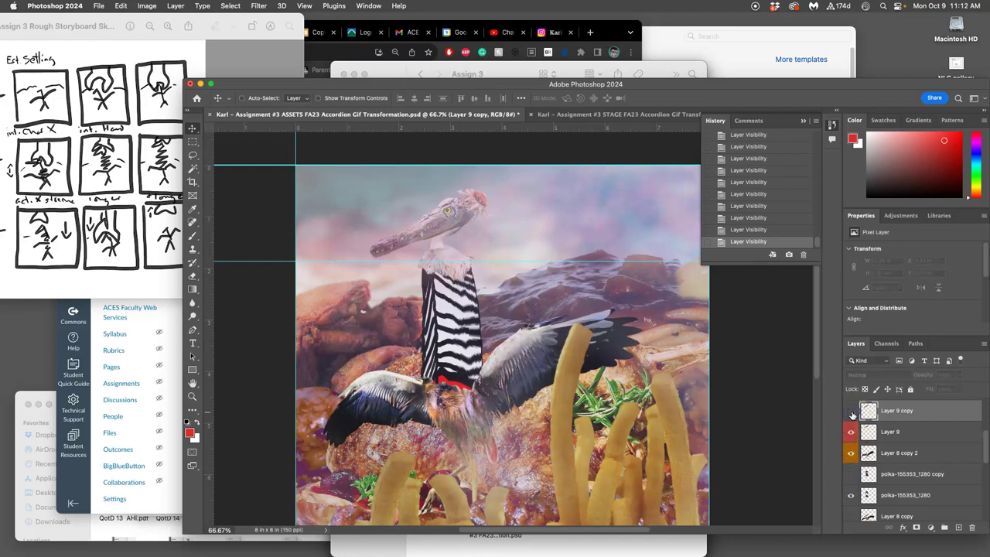
left_click(851, 473)
left_click(851, 412)
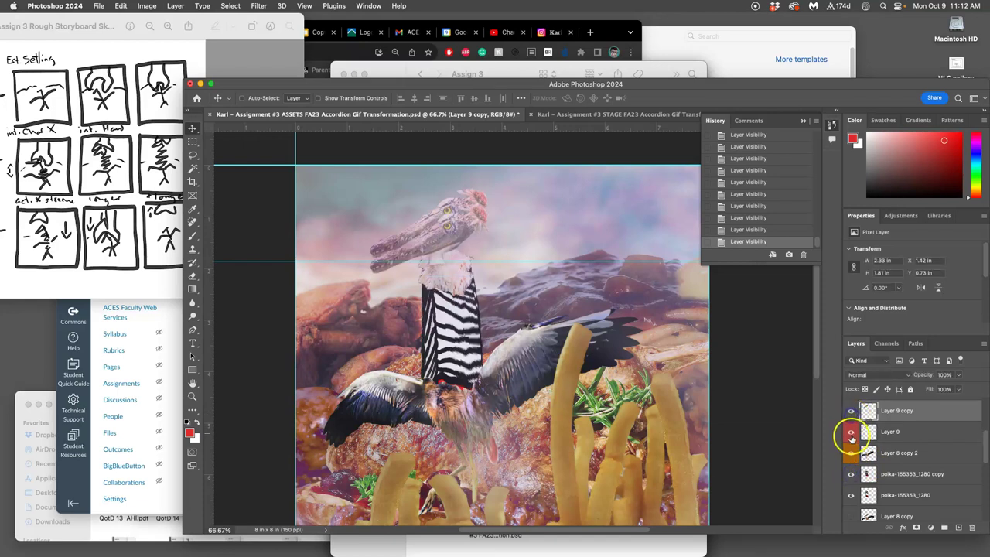
left_click(852, 433)
left_click(852, 495)
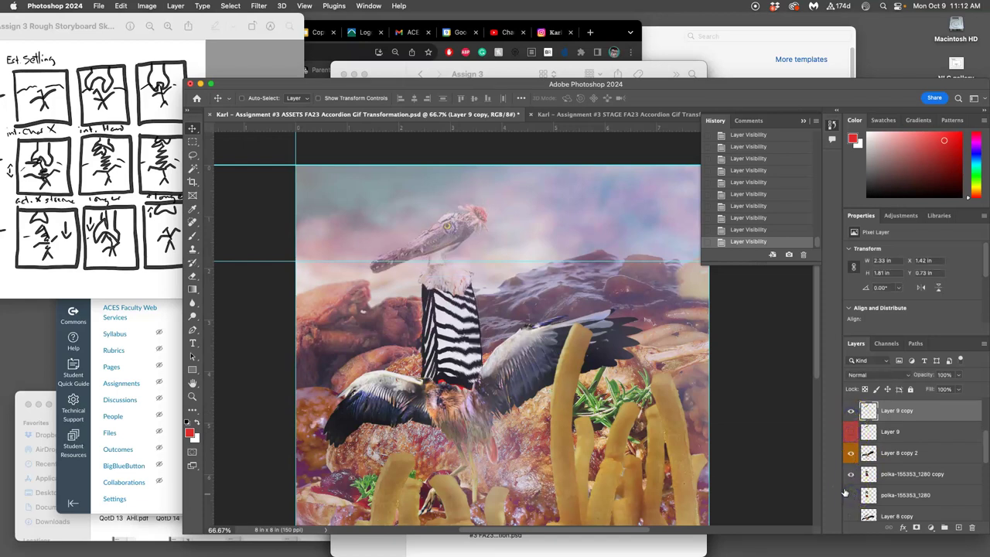
Step: Duplicate the neck and head copies, and shorten the newest zebra neck from its top
left_click(884, 475)
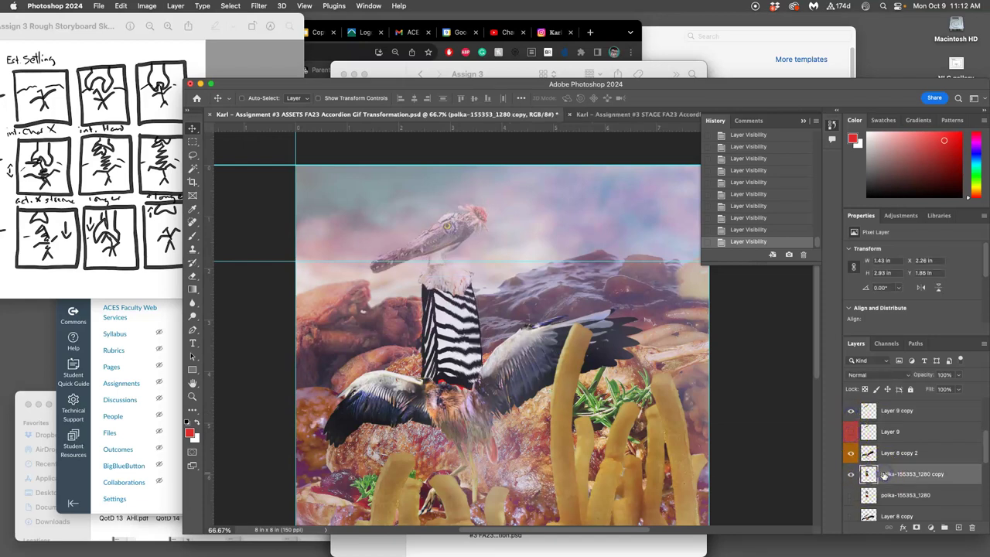
key("super+j")
left_click(884, 410)
key("super+j")
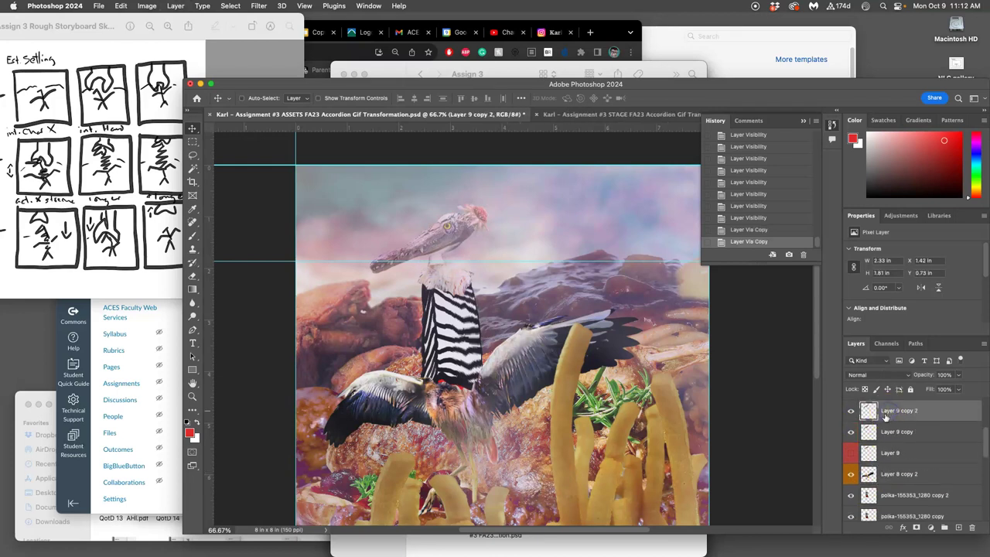
left_click(893, 495)
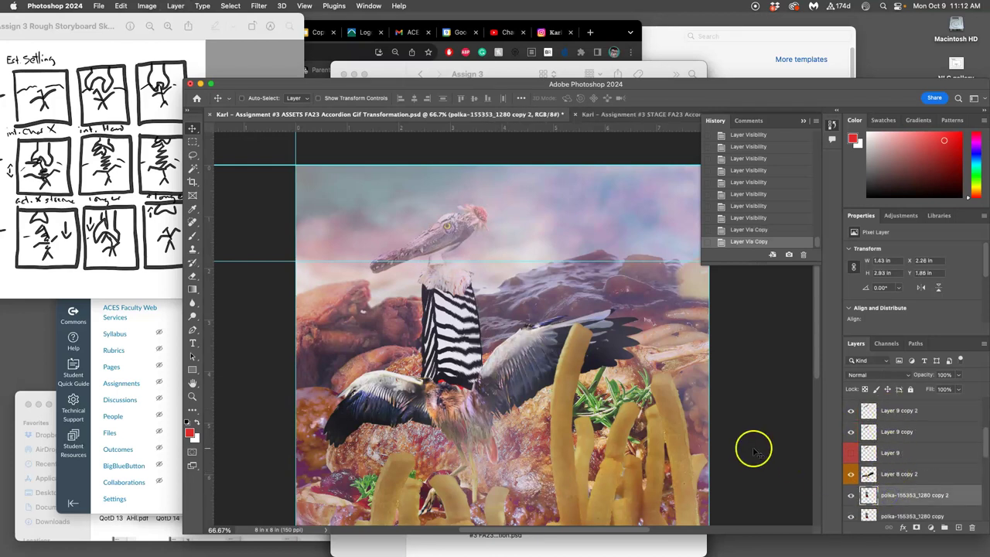
key("super+t")
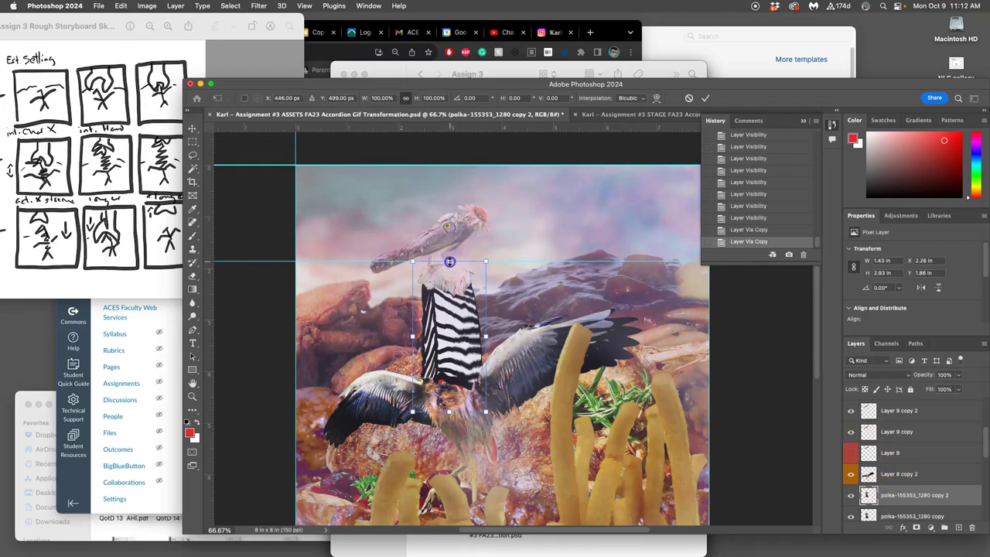
left_click_drag(449, 261, 453, 295)
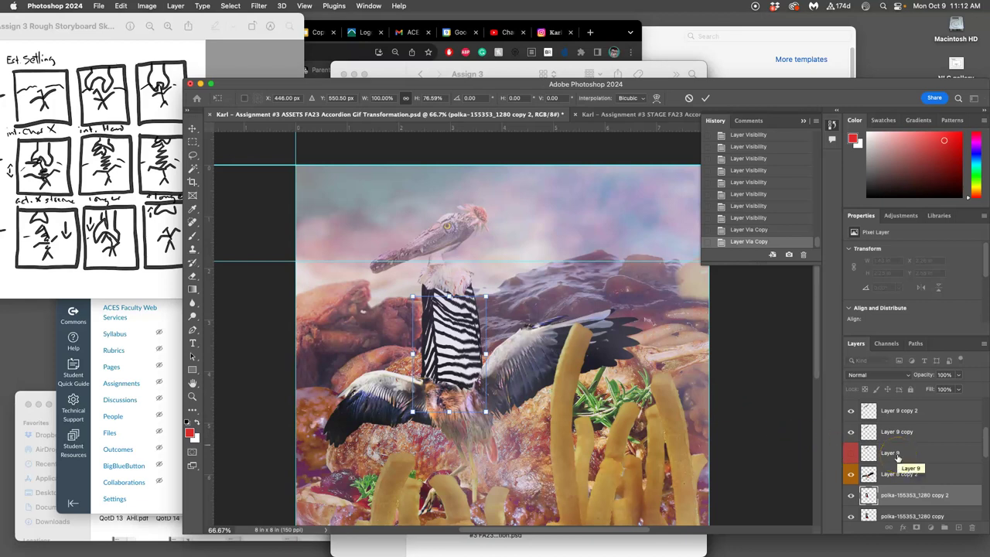
left_click(893, 412)
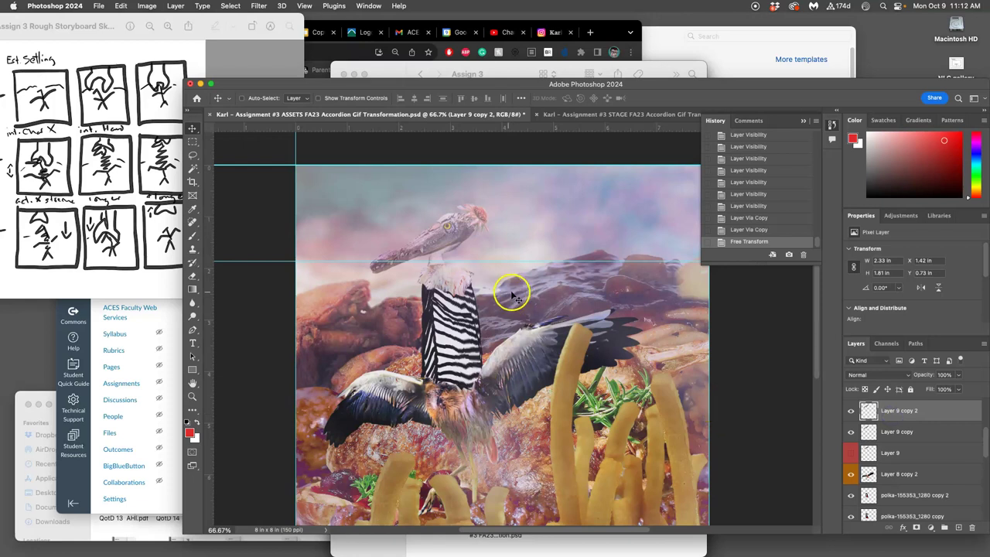
Step: Add a guide at the shortened neck's top and lower Layer 9 copy 3 onto it
key("super+j")
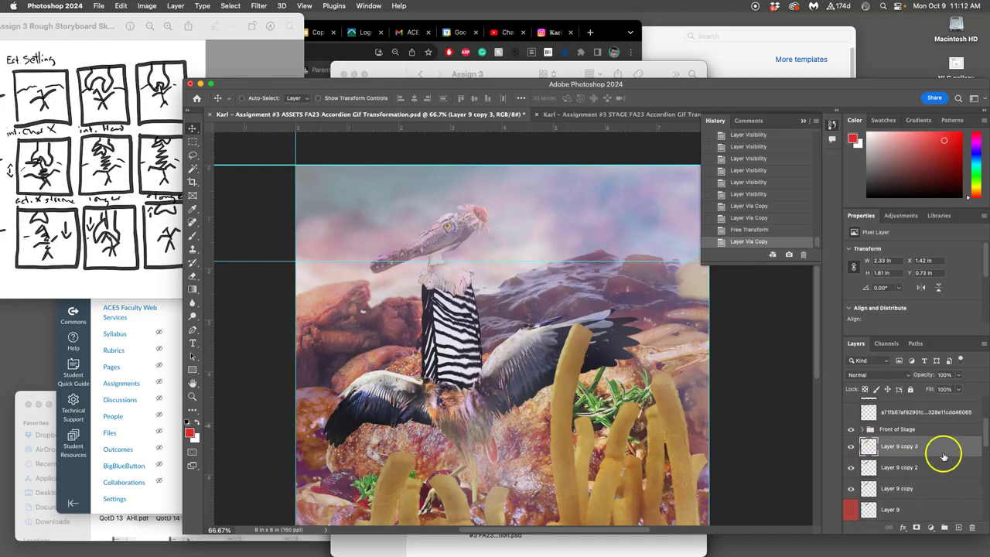
scroll(936, 449, "down", 5)
left_click(913, 466)
left_click_drag(531, 127, 528, 295)
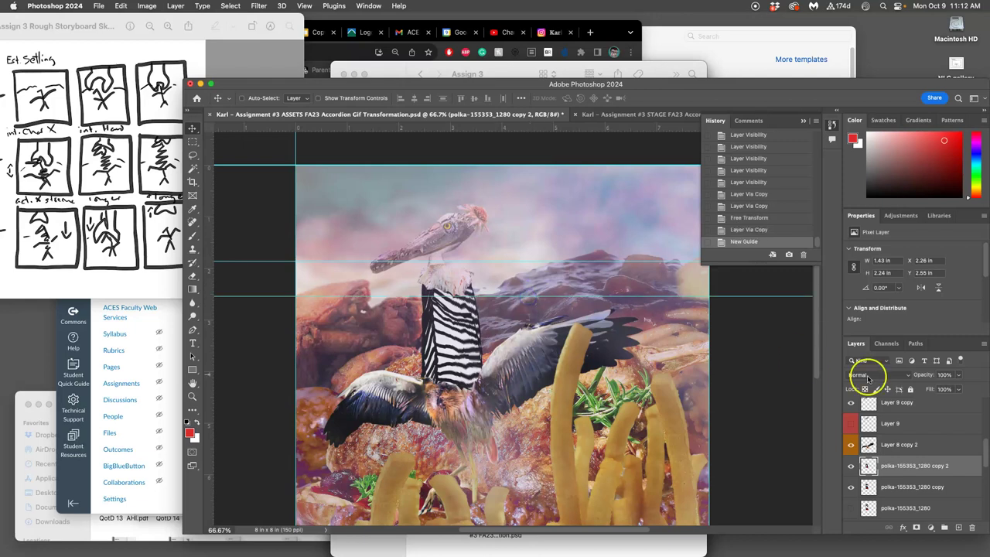
scroll(905, 418, "up", 3)
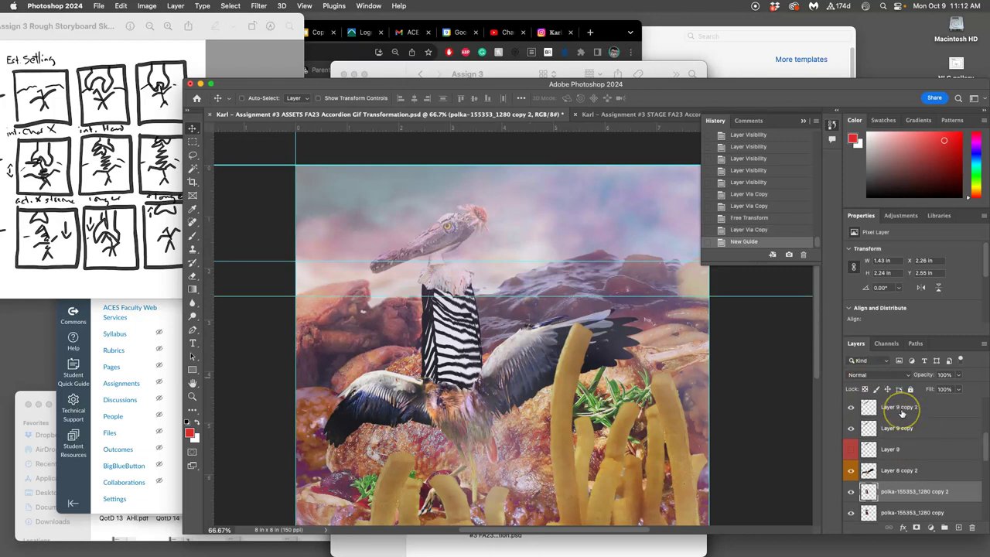
scroll(901, 418, "up", 3)
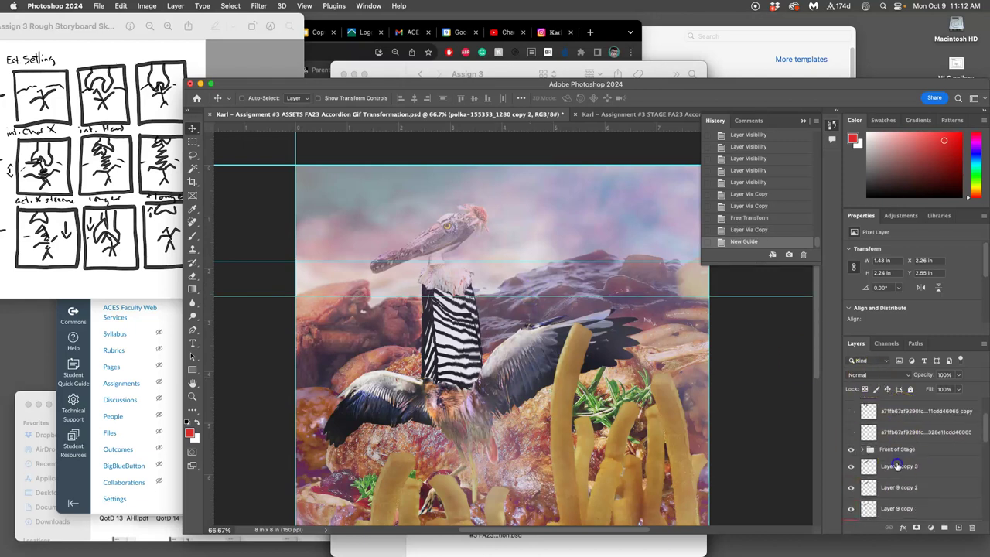
left_click(897, 466)
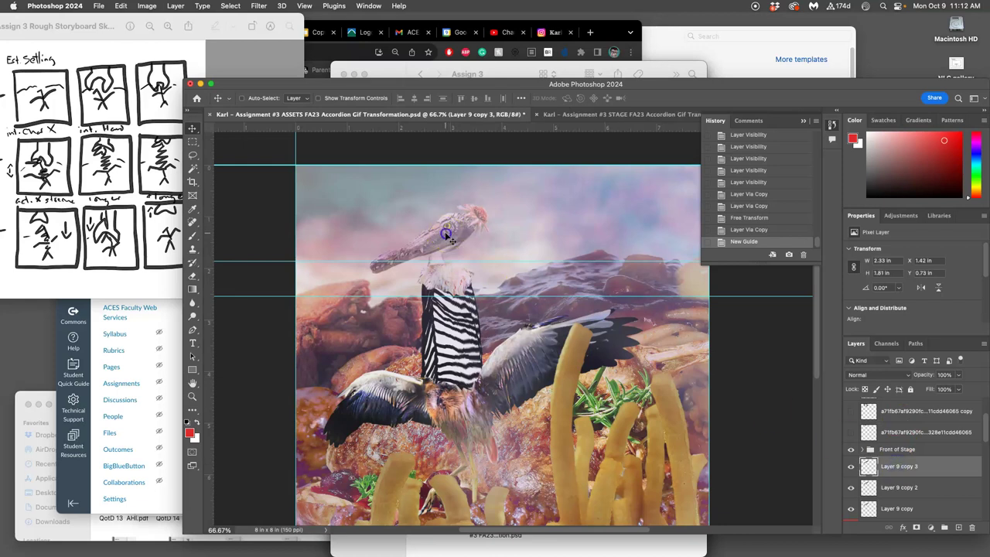
left_click_drag(446, 234, 443, 270)
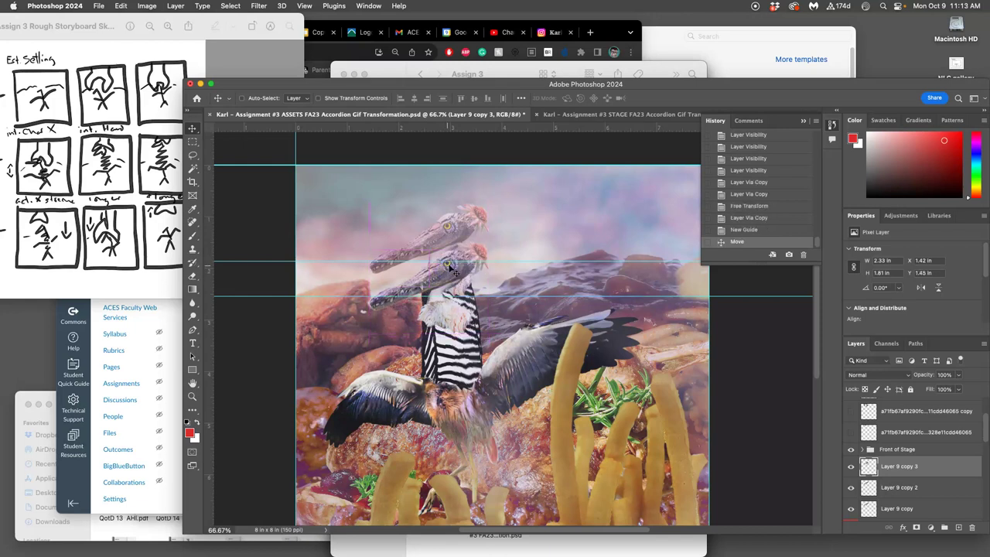
Step: Hide the earlier head and neck copies, then duplicate the polka copy 2 neck
left_click(851, 487)
left_click(851, 508)
scroll(877, 465, "down", 2)
scroll(879, 461, "down", 3)
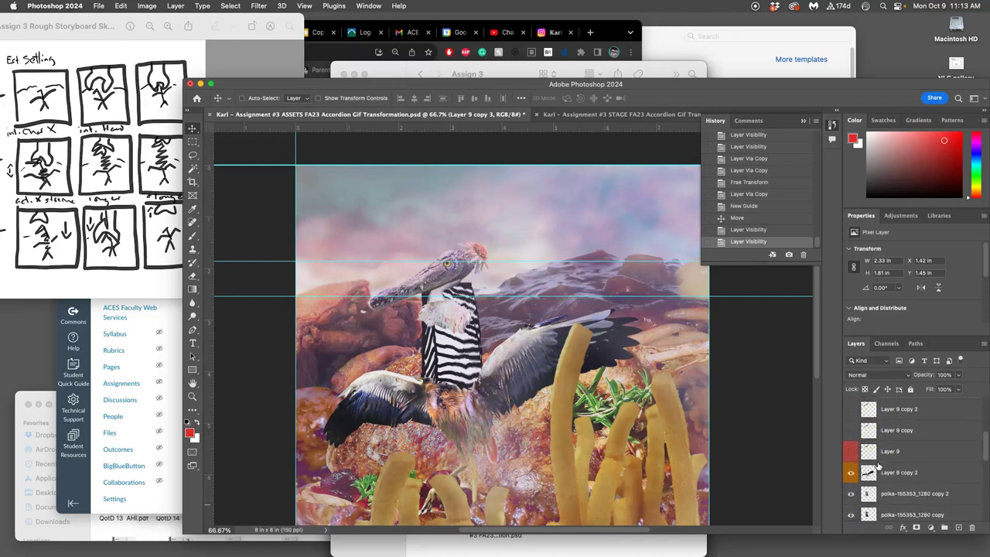
left_click(851, 481)
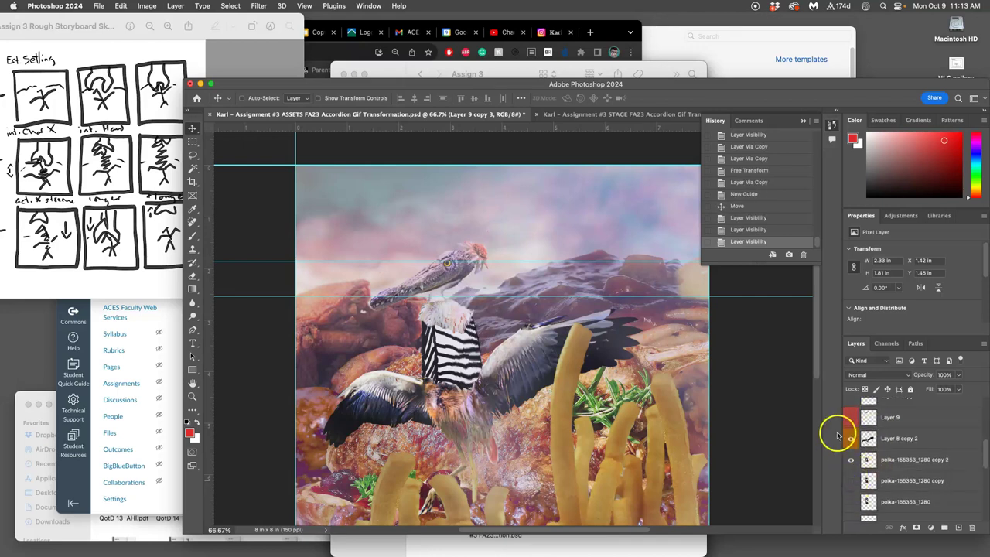
left_click(893, 461)
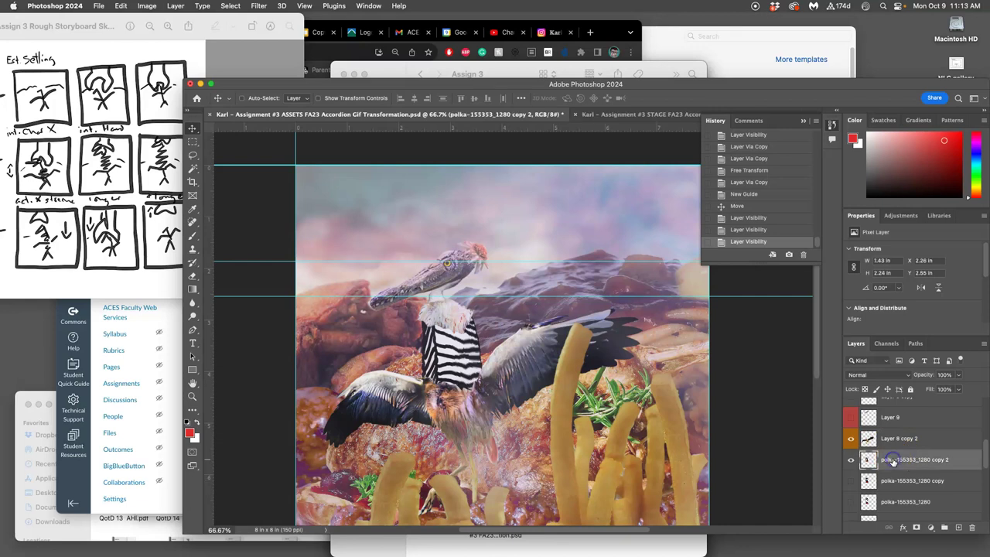
key("super+j")
Step: Hide polka copy 2, squash neck copy 3 to 70.64% height, and guide its top near 3.2 in
left_click(851, 480)
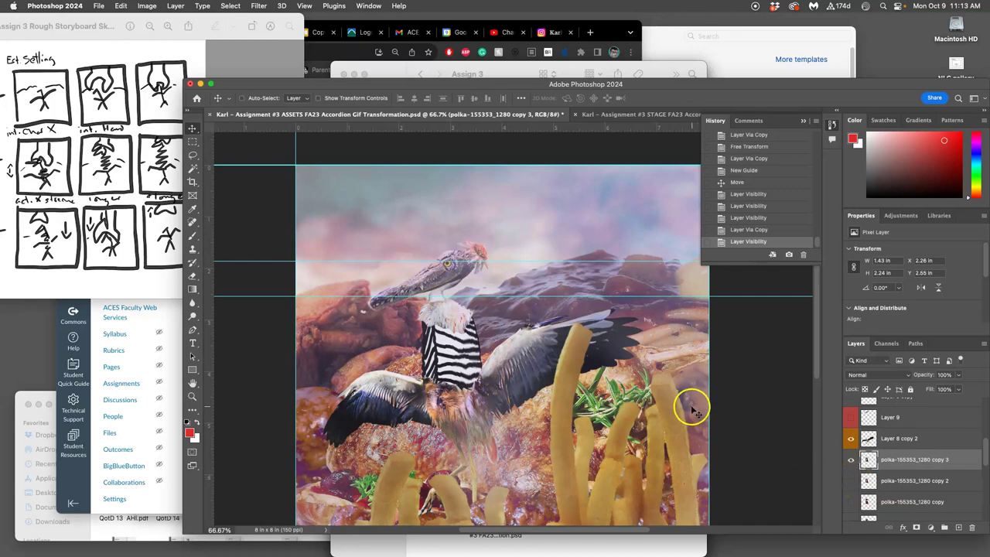
key("super+t")
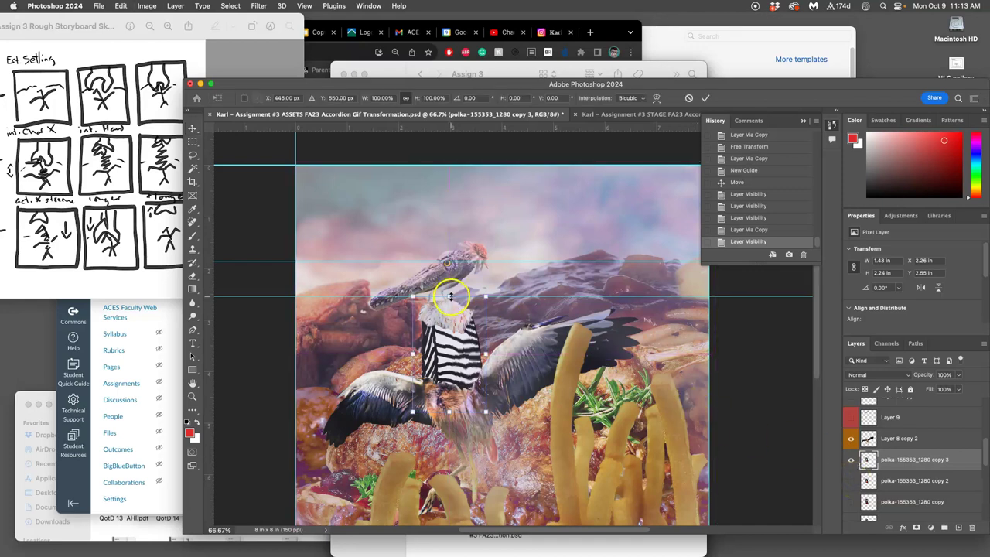
left_click_drag(449, 297, 448, 328)
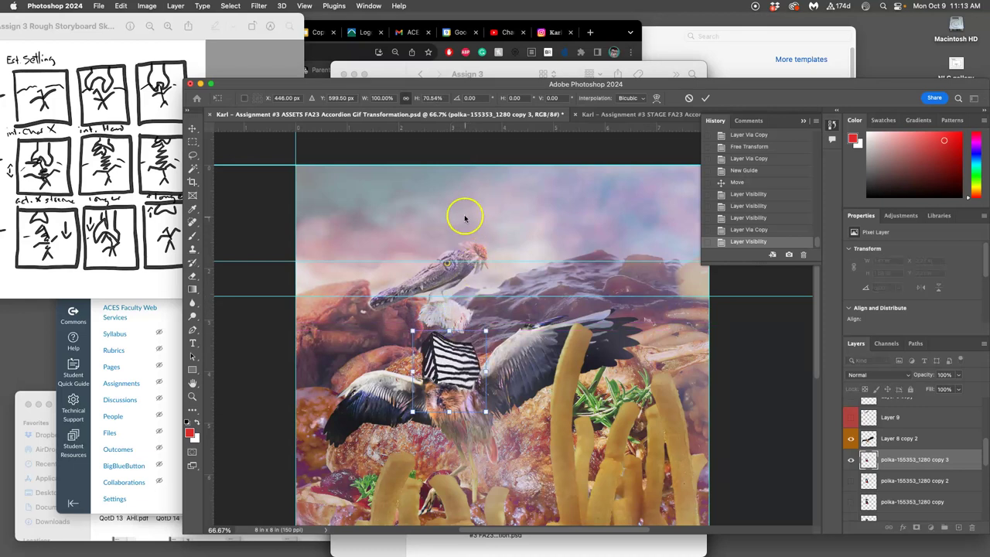
left_click_drag(476, 126, 462, 308)
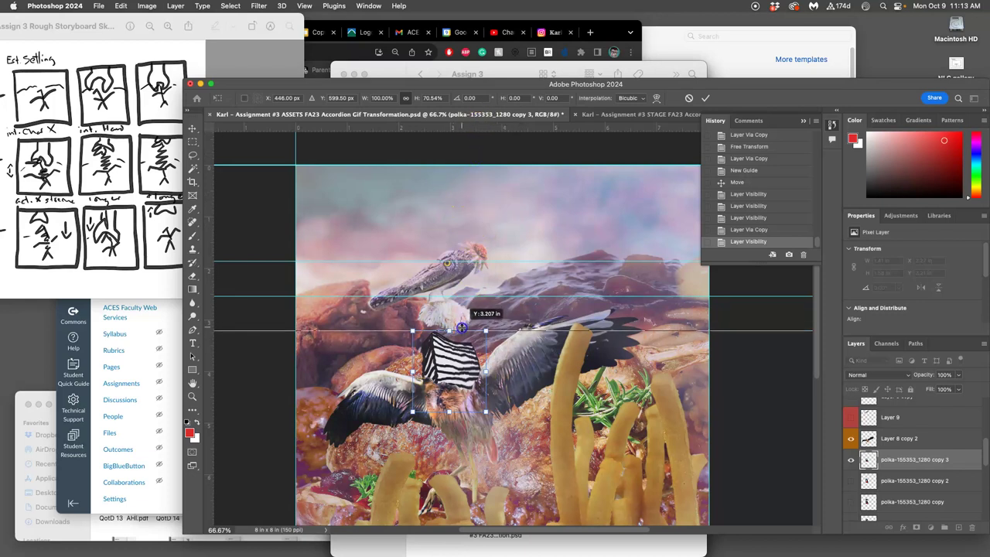
left_click_drag(461, 329, 461, 330)
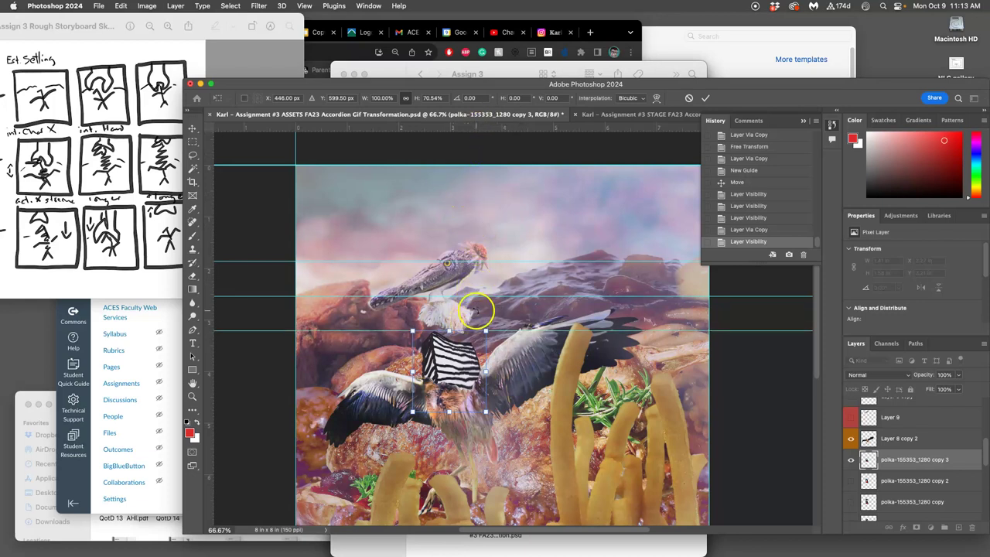
left_click_drag(511, 305, 511, 306)
key("Return")
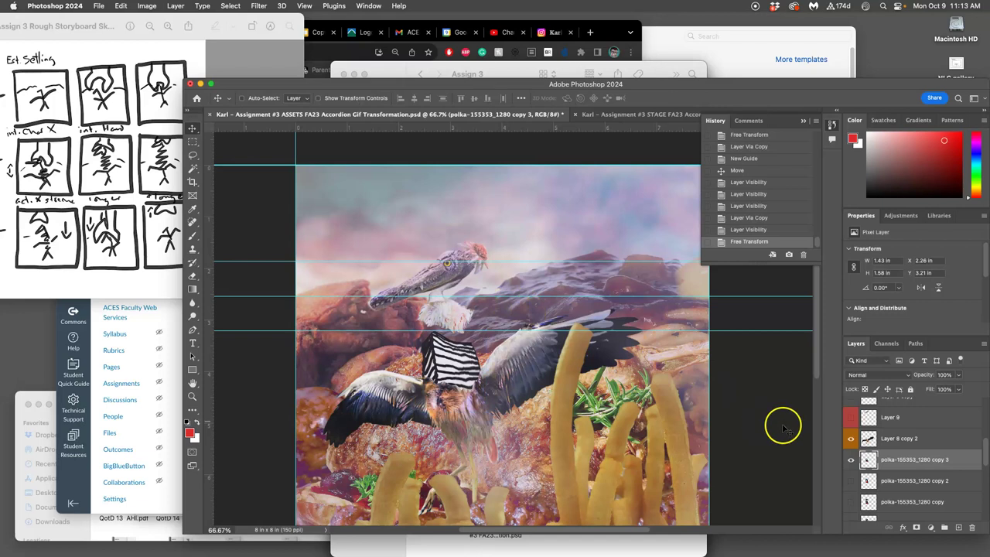
Step: Duplicate Layer 9 copy 3 as copy 4, lower it about 0.56 in, and hide copy 3
scroll(890, 437, "up", 3)
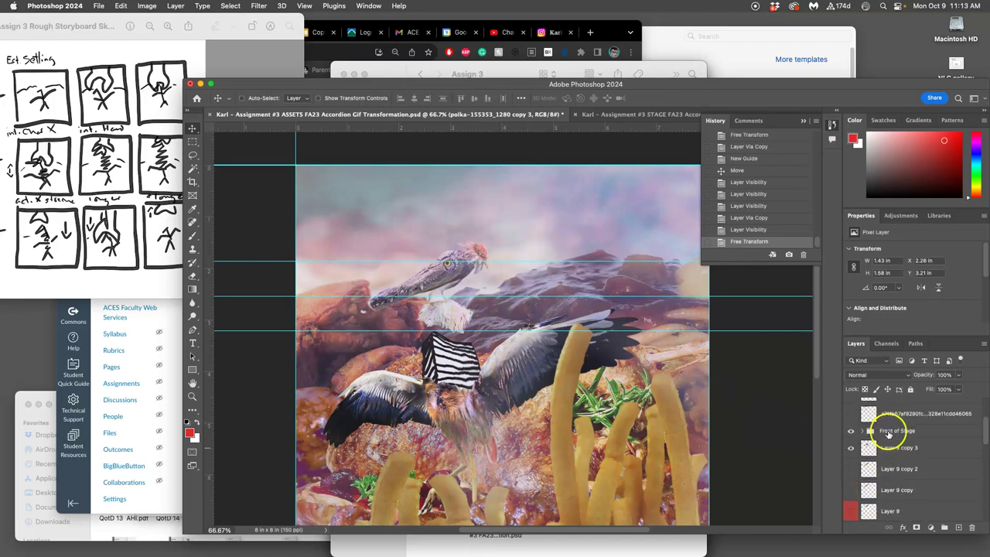
left_click(889, 448)
key("super+j")
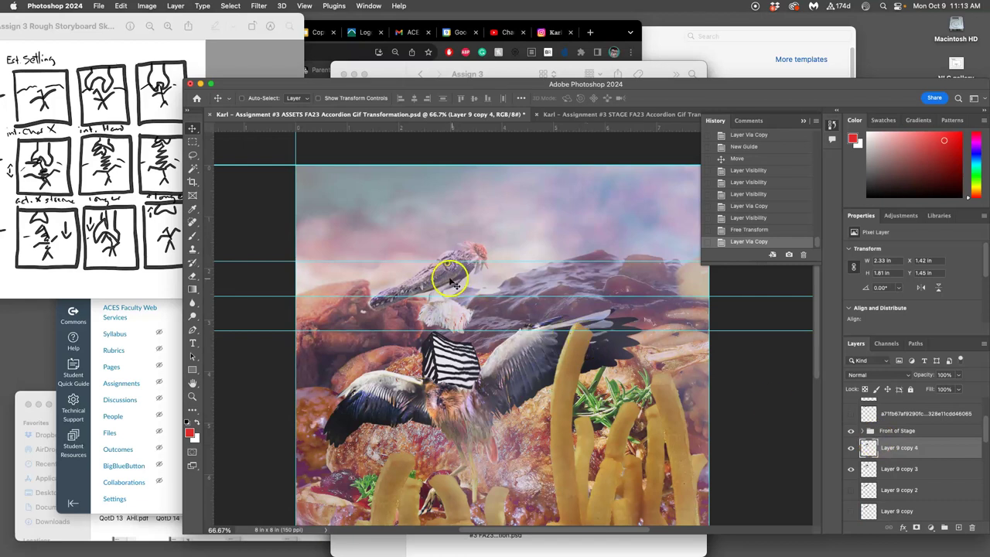
left_click_drag(447, 272, 447, 306)
left_click(852, 469)
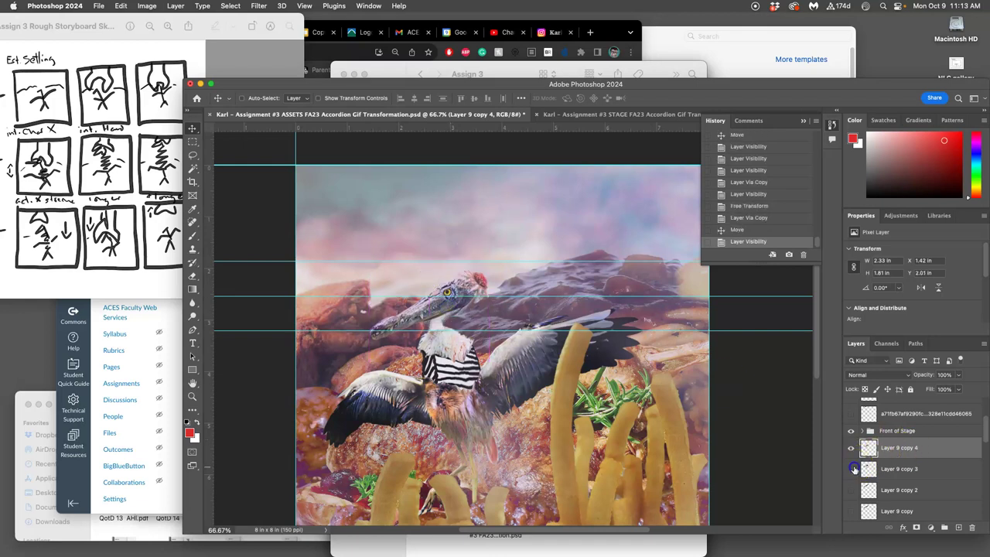
left_click(854, 469)
left_click(854, 468)
scroll(879, 463, "down", 1)
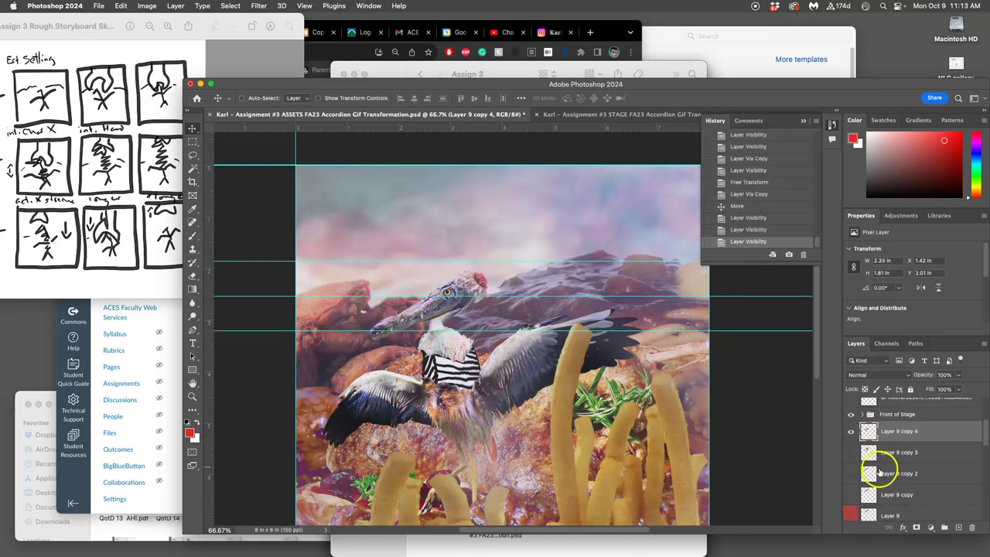
scroll(879, 472, "down", 3)
scroll(879, 472, "up", 1)
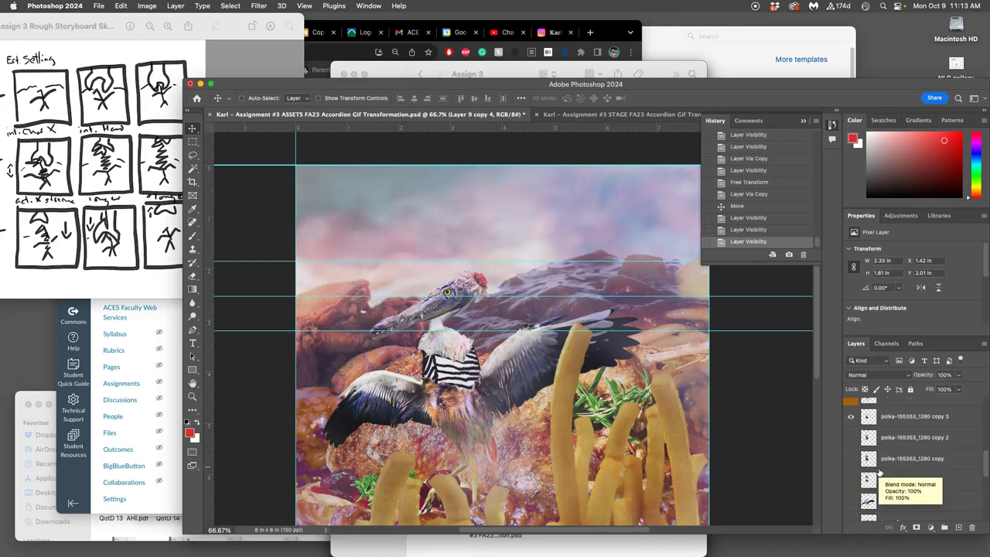
Step: Show and select the hand copy 4 layer, then nudge it so the fingers pinch the beak
scroll(897, 425, "down", 3)
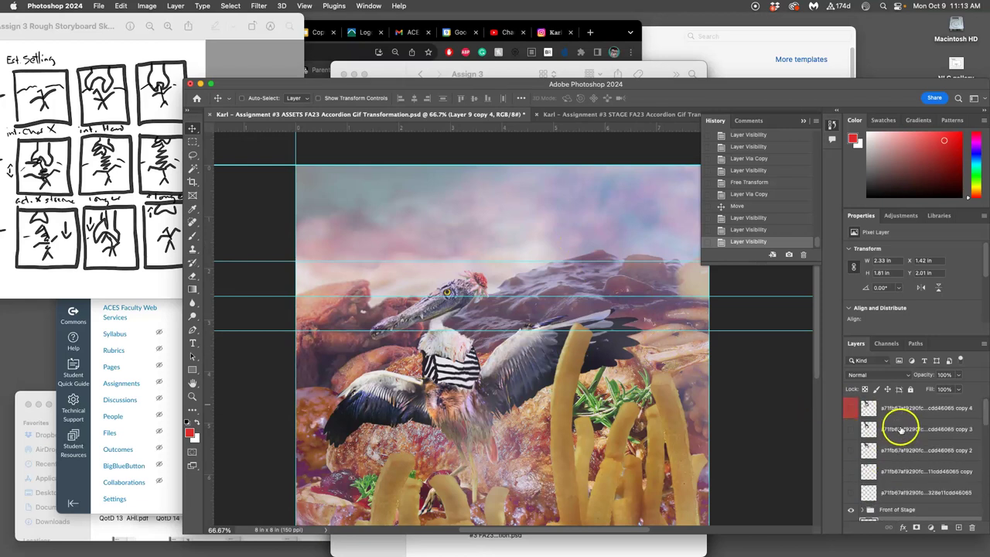
left_click(851, 409)
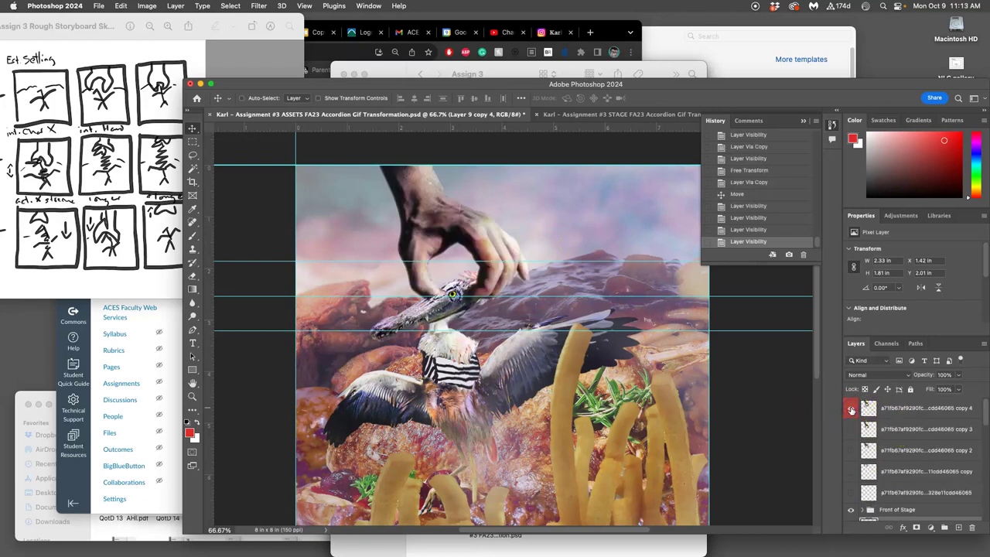
left_click(851, 409)
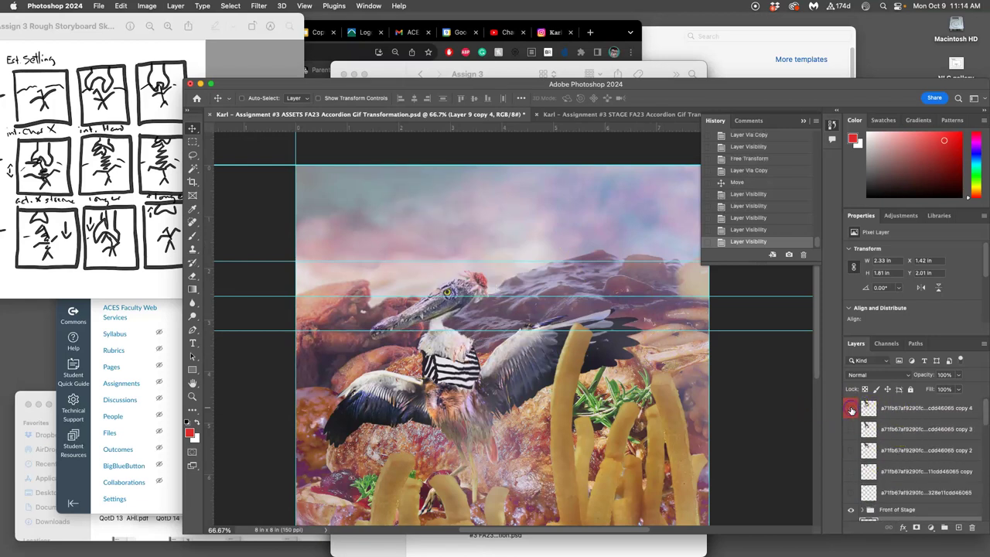
left_click(851, 408)
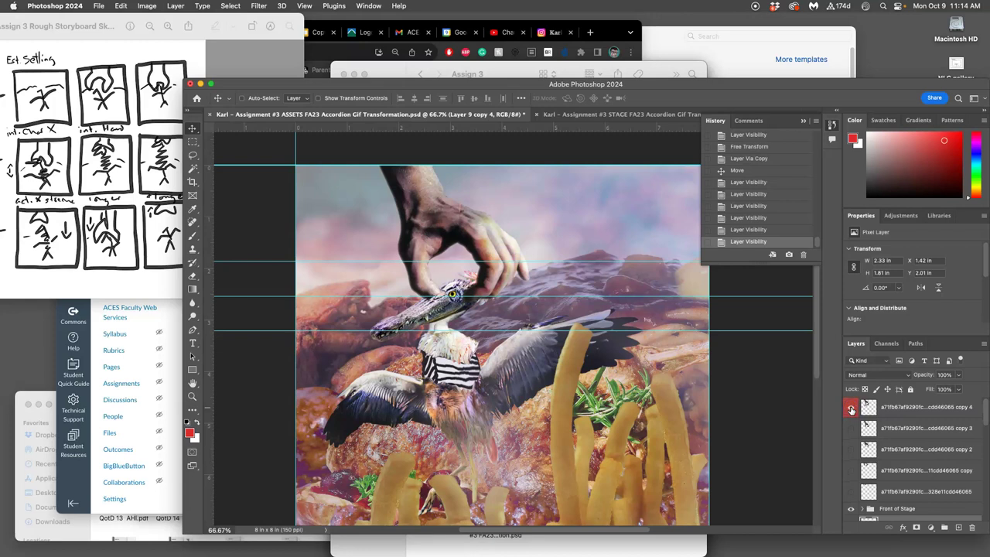
left_click(866, 408)
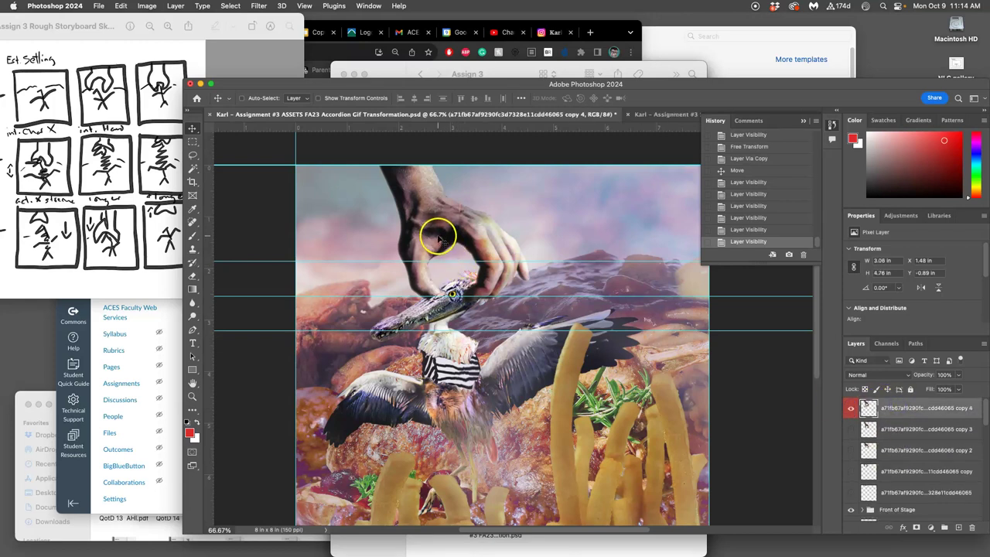
left_click_drag(437, 236, 429, 232)
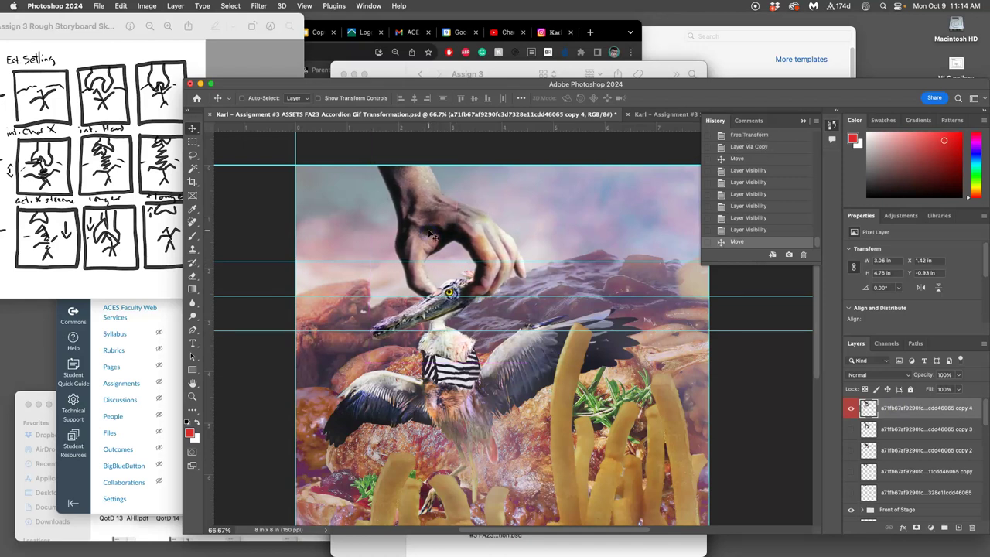
key("Left")
key("Left")
key("Left")
key("Left")
key("Left")
key("Left")
key("Left")
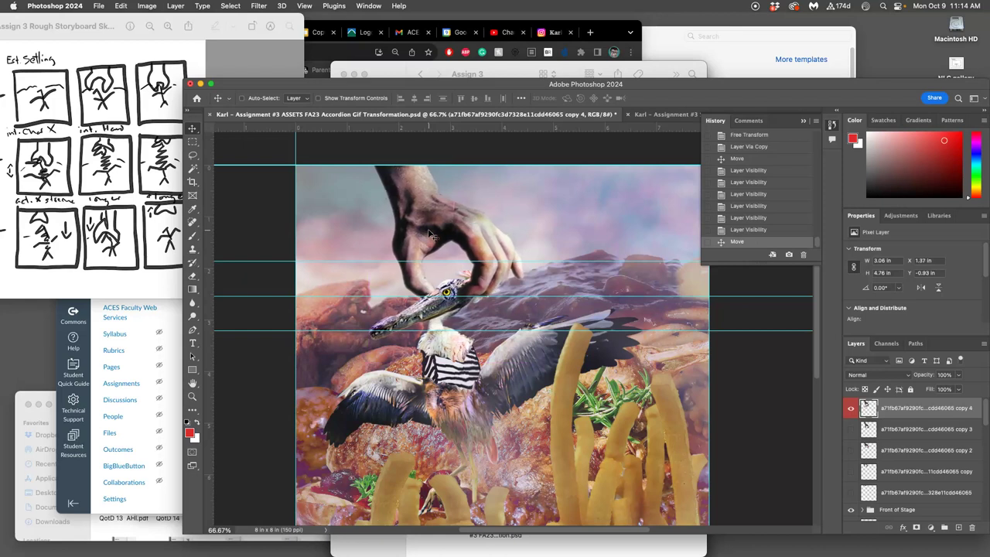
key("Down")
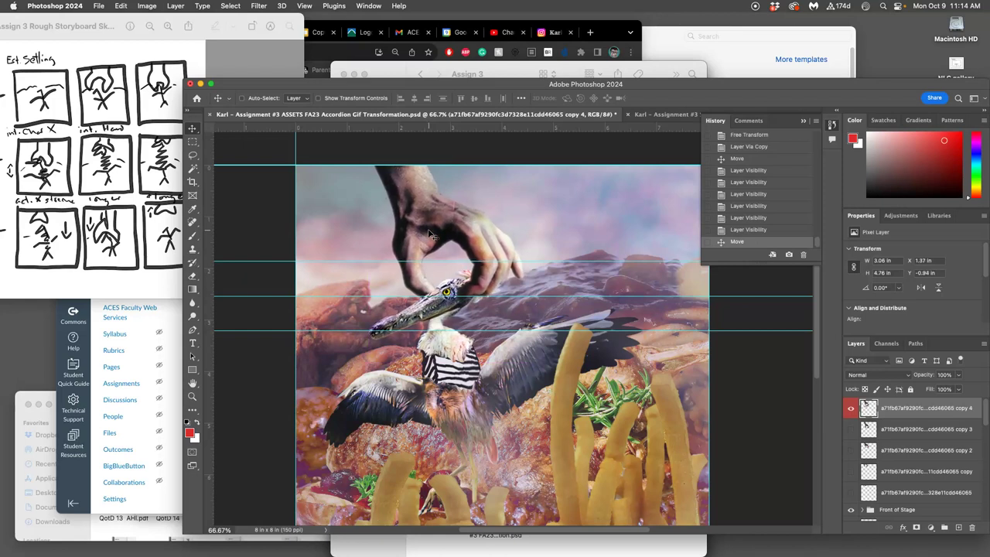
key("Up")
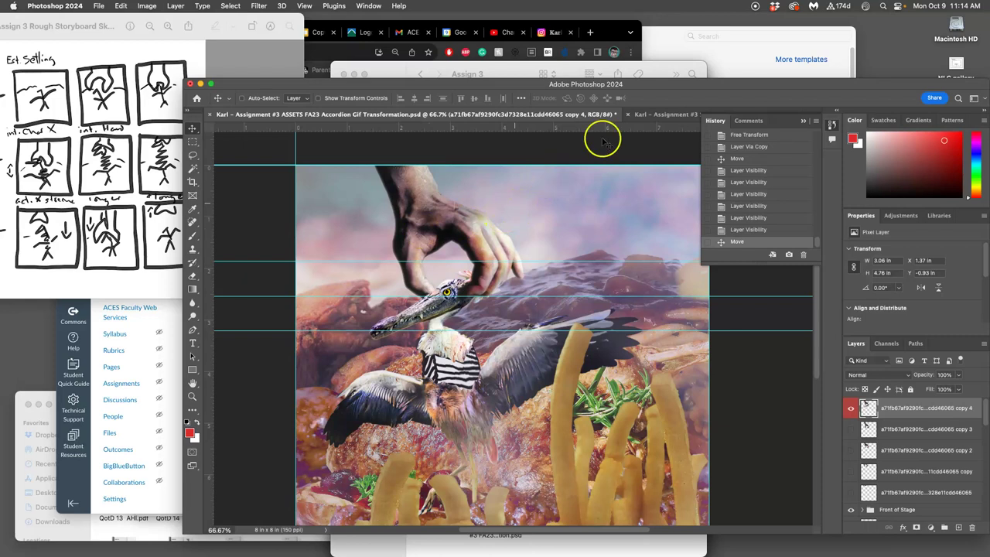
Step: Compare the ASSETS file with the STAGE document, zooming STAGE out to 50%
left_click(663, 115)
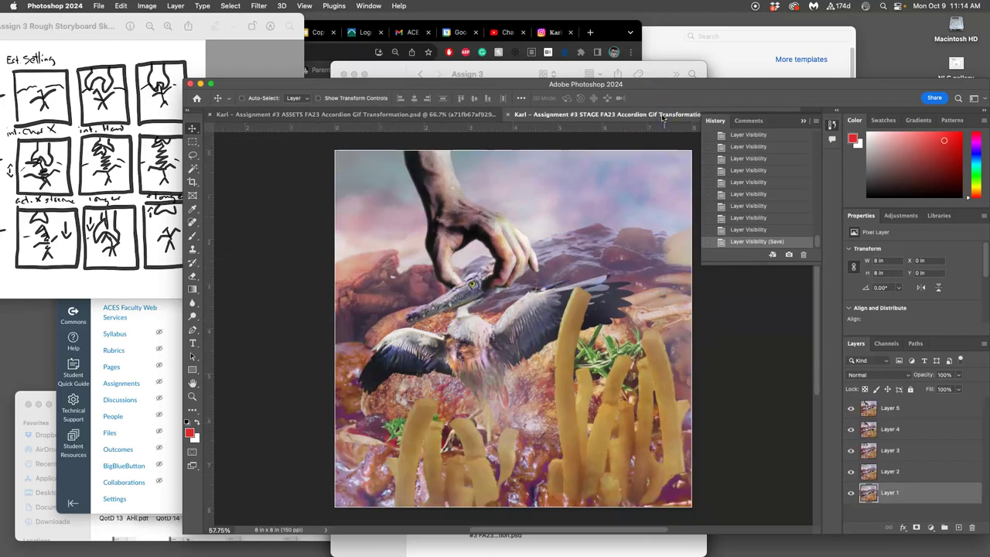
left_click(449, 116)
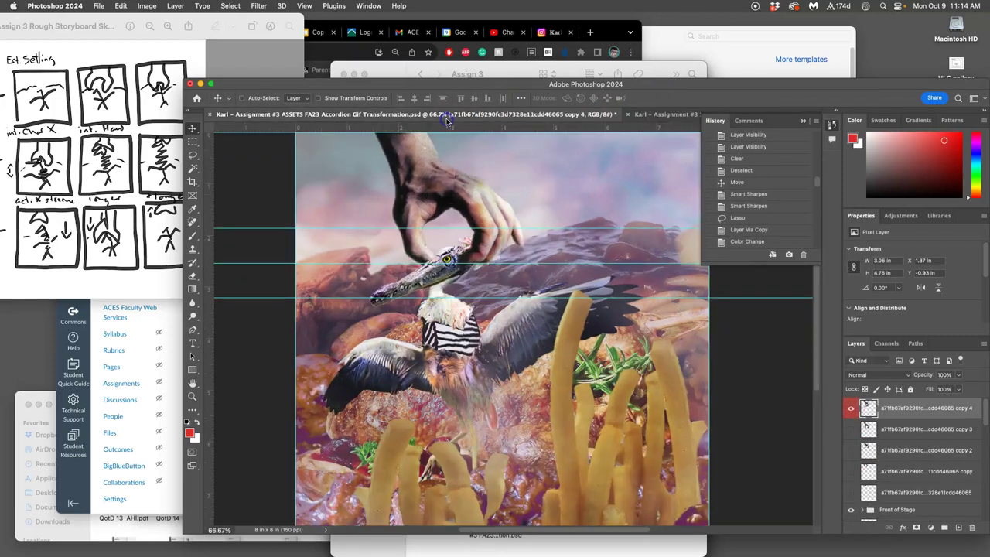
left_click(653, 115)
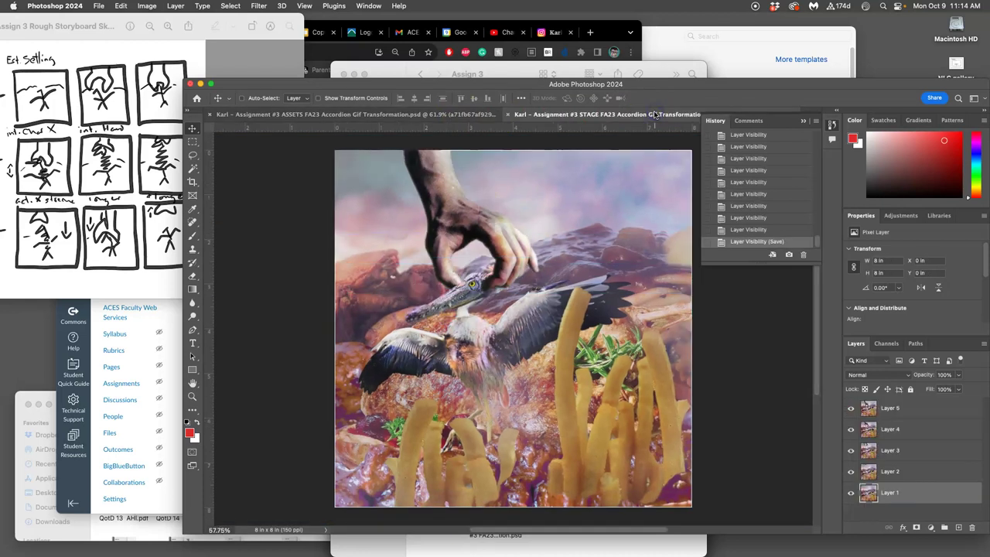
left_click(477, 114)
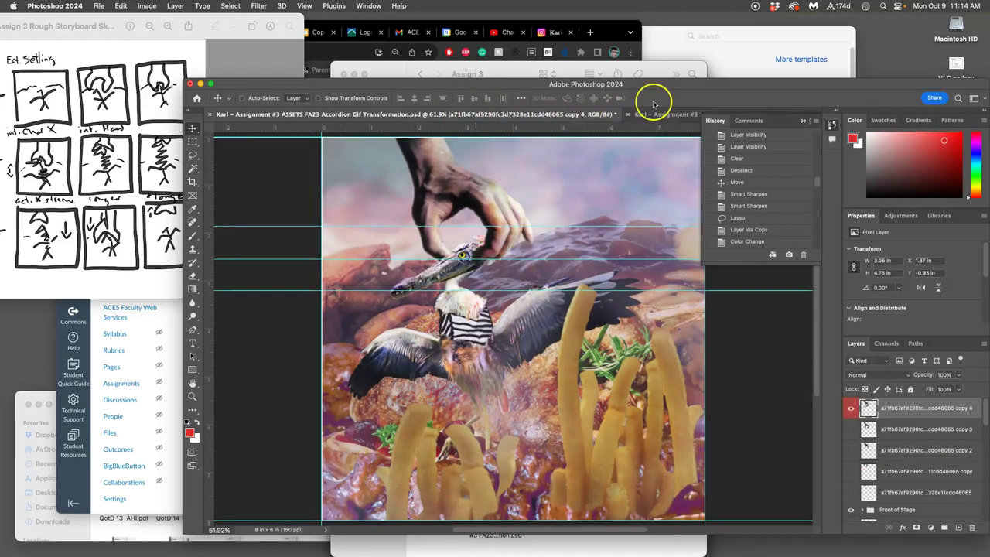
left_click(675, 115)
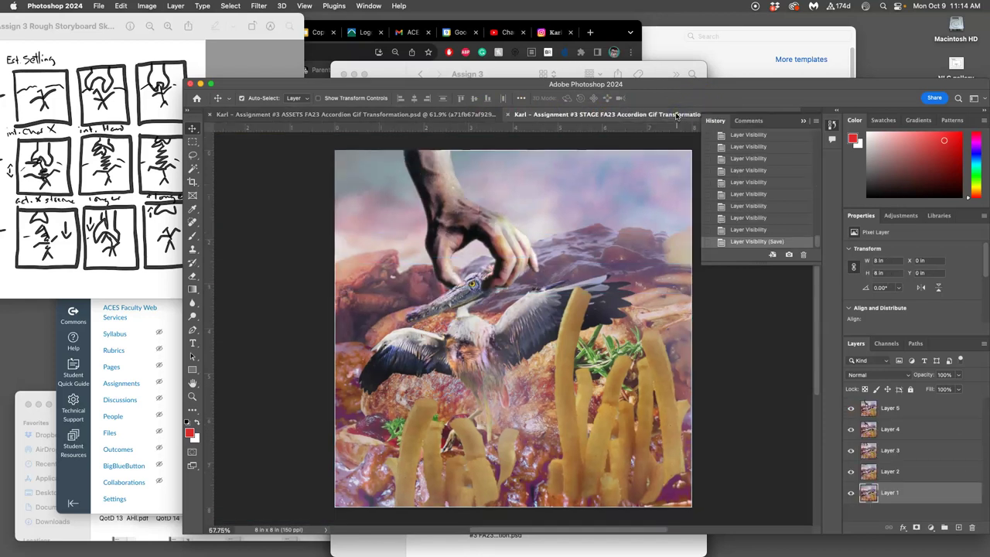
key("super+minus")
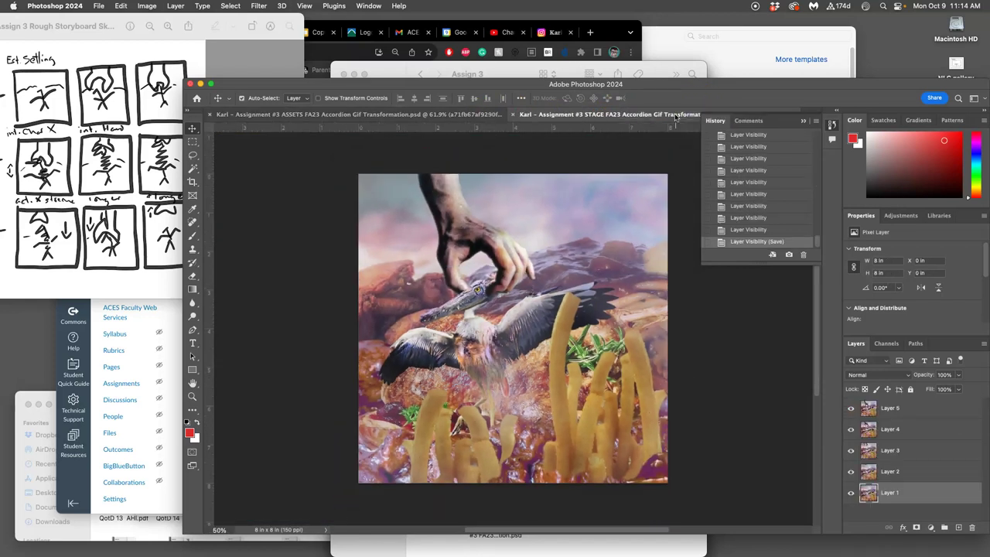
left_click(474, 114)
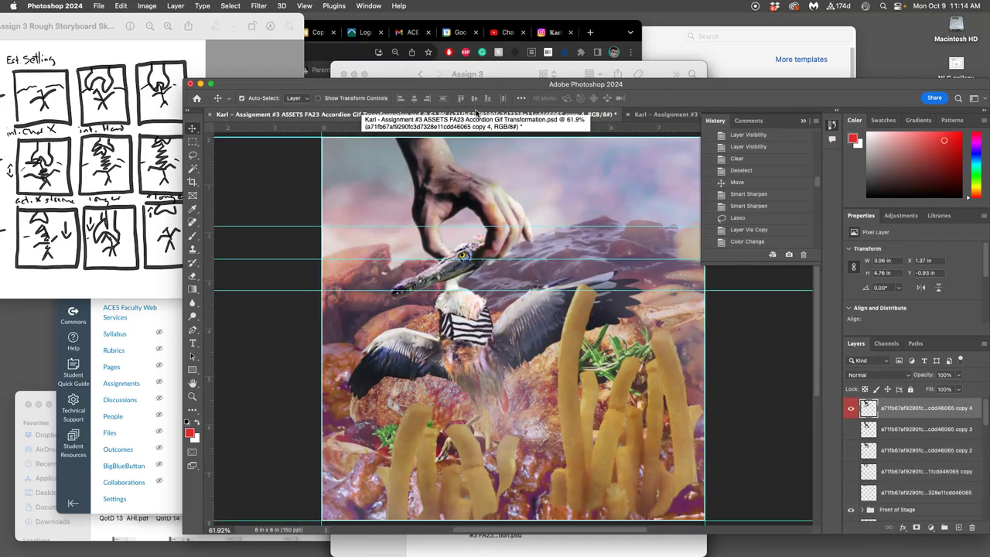
Step: Hide the guides in ASSETS and compare it against STAGE once more
key("super+semicolon")
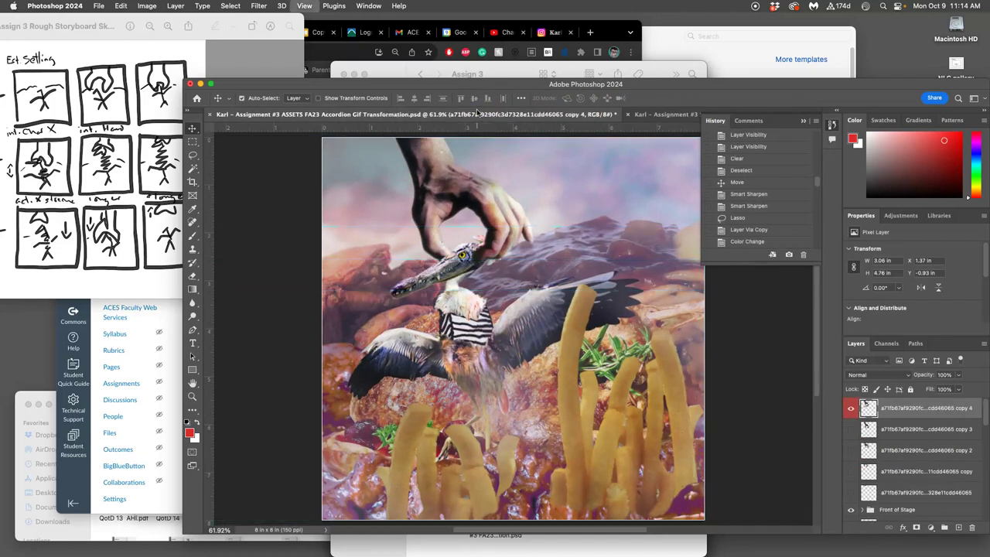
left_click(648, 115)
left_click(473, 114)
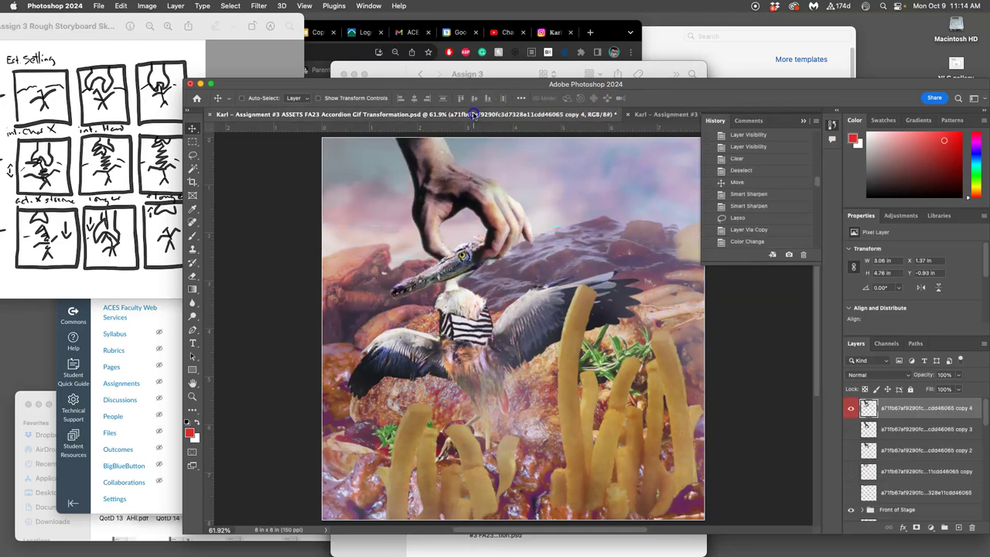
left_click(647, 114)
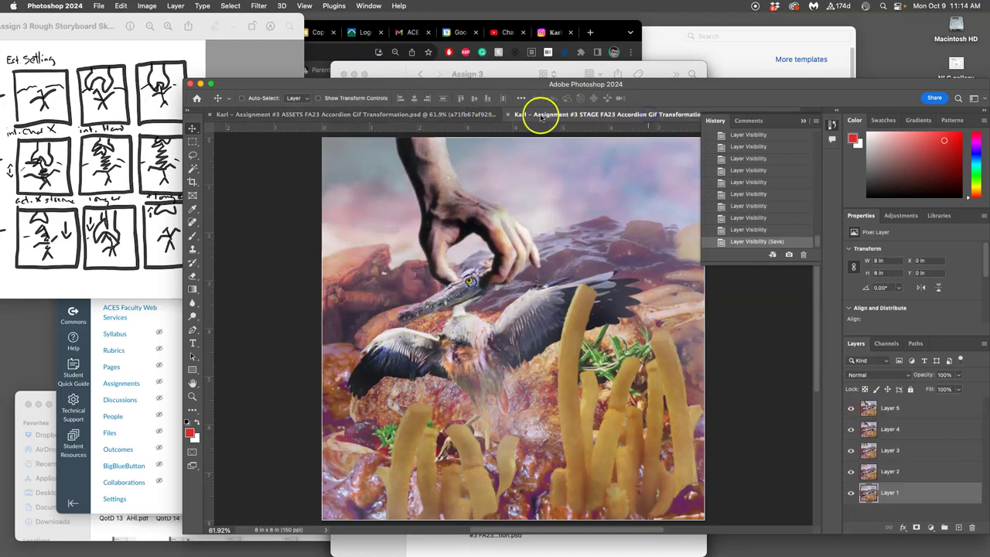
left_click(474, 114)
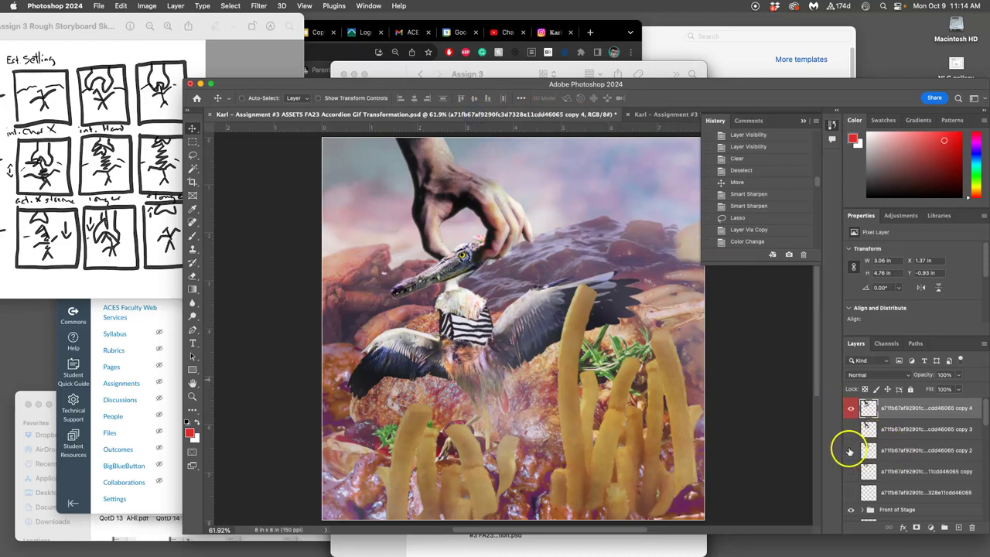
Step: Duplicate the Layer 8 copy 2 wings layer as Layer 8 copy 3
scroll(918, 464, "down", 5)
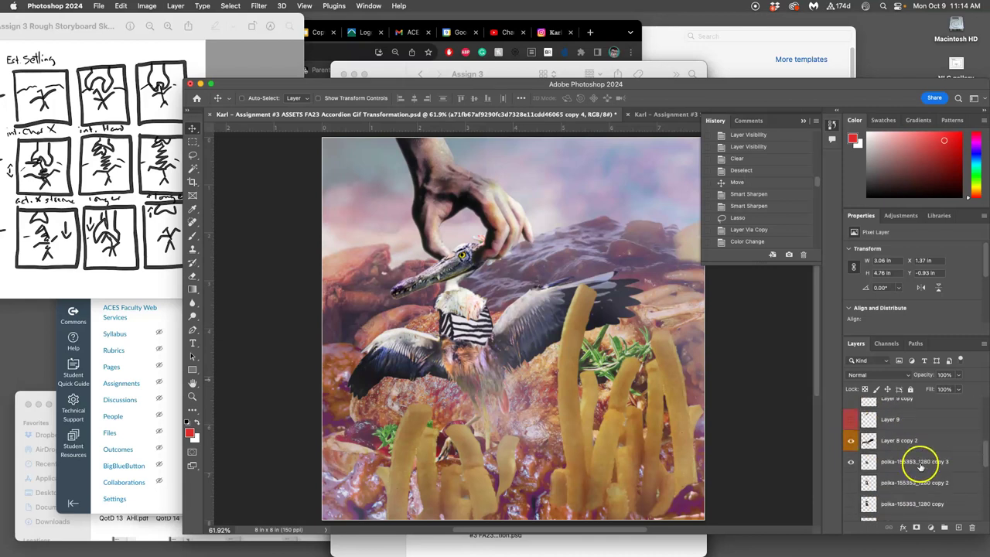
left_click(906, 476)
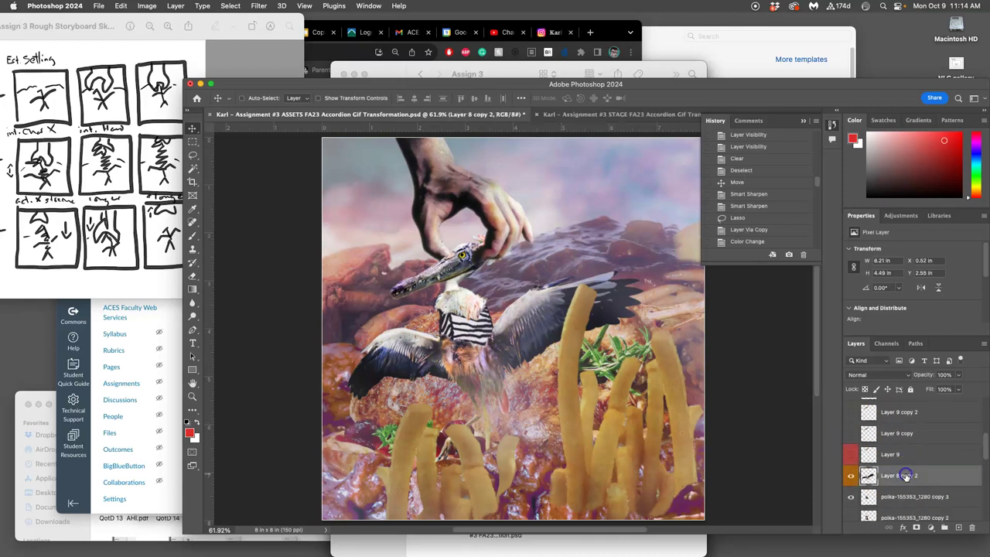
left_click(851, 476)
left_click(850, 475)
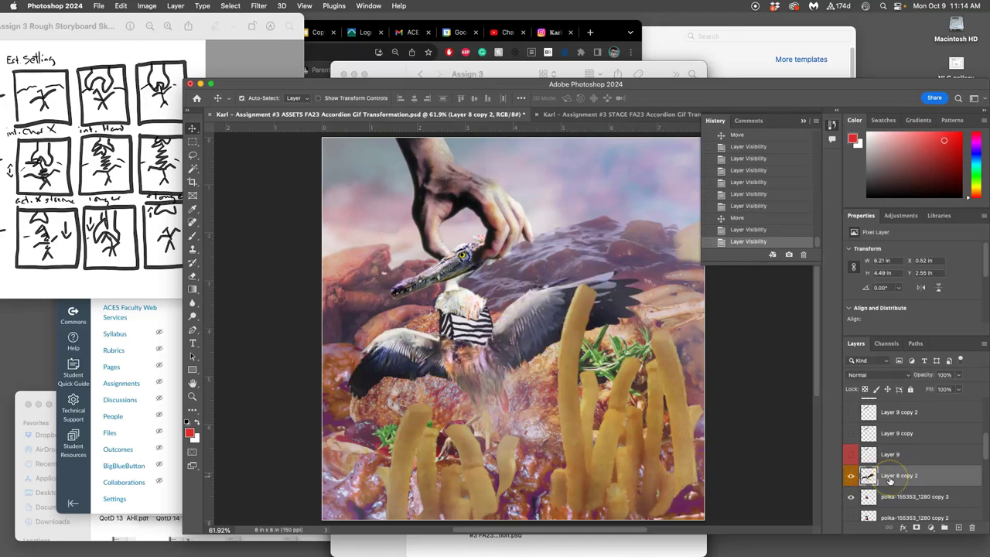
key("super+j")
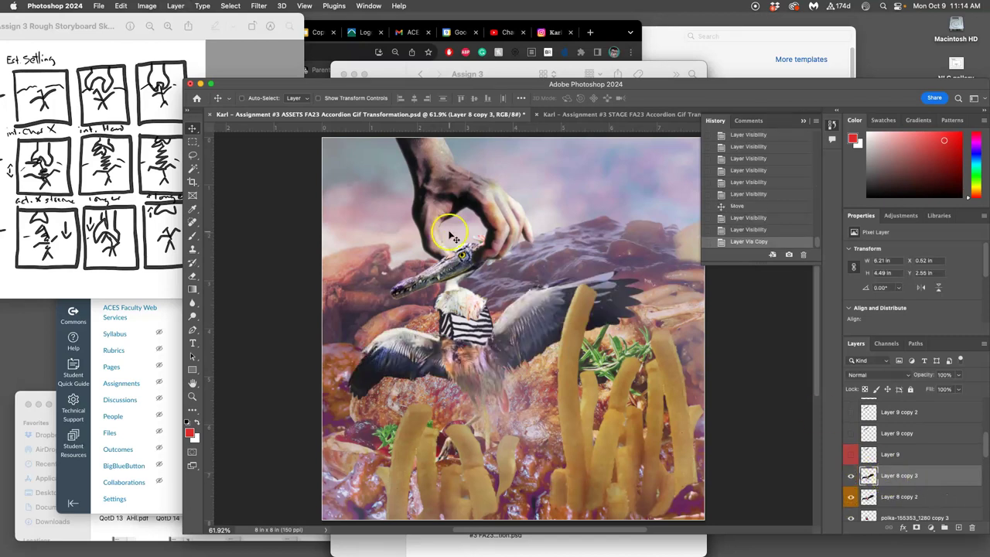
Step: Apply Edit > Puppet Warp and pin the bird's body and left wing
left_click(123, 6)
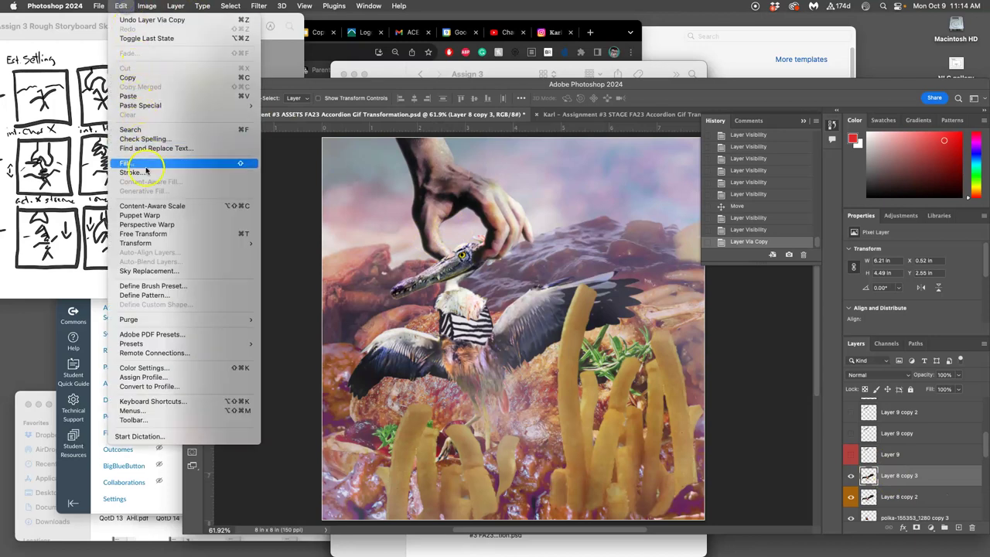
left_click(147, 217)
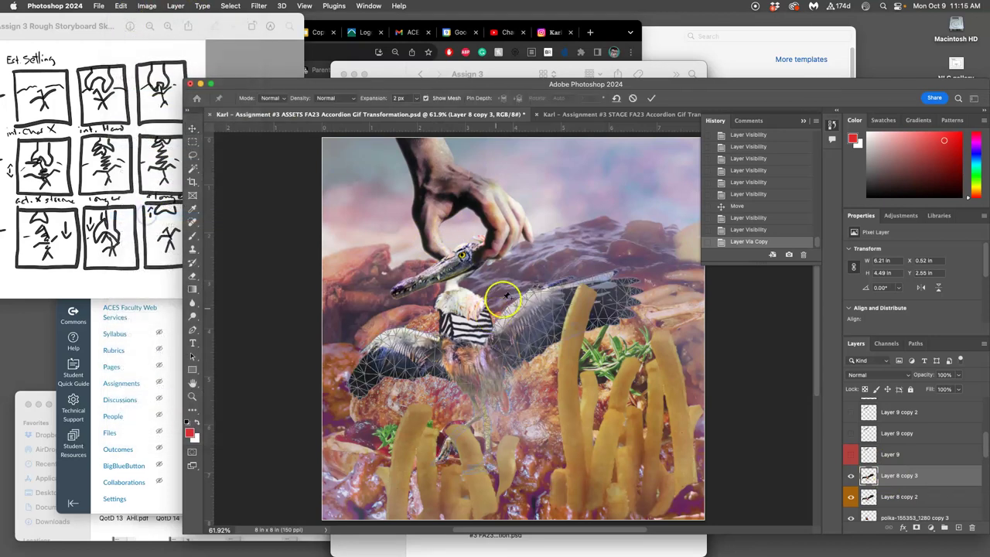
left_click(488, 467)
left_click(384, 361)
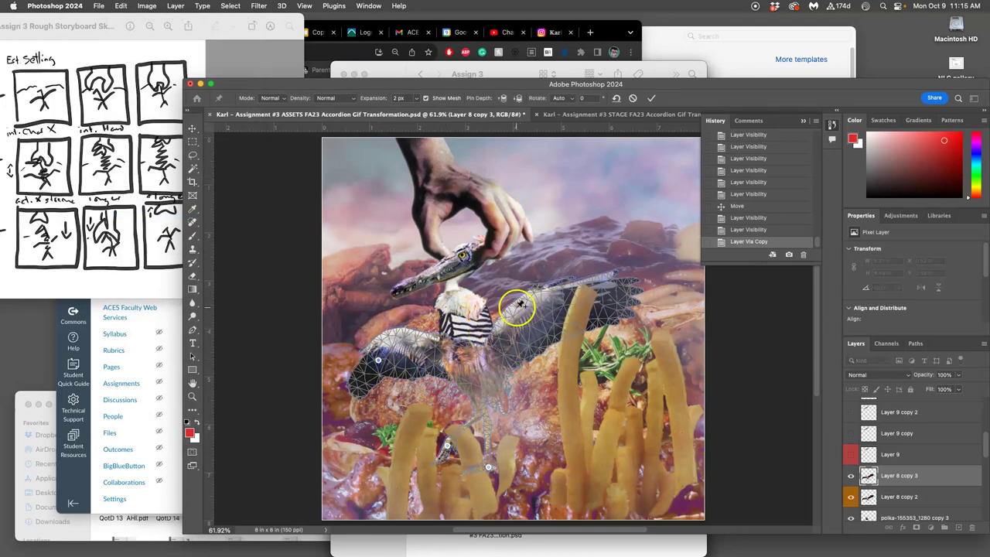